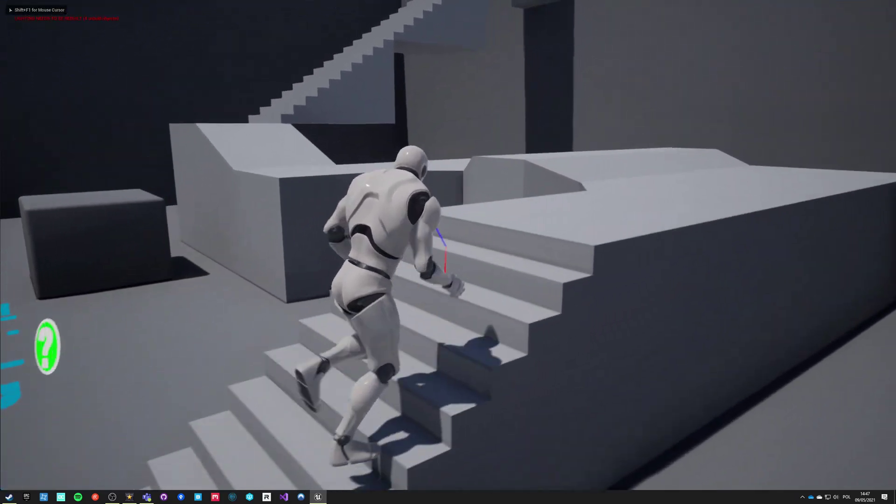
Step: Run the character up the stairs and along the walkway, and jump, to preview the locomotion animations
key(w)
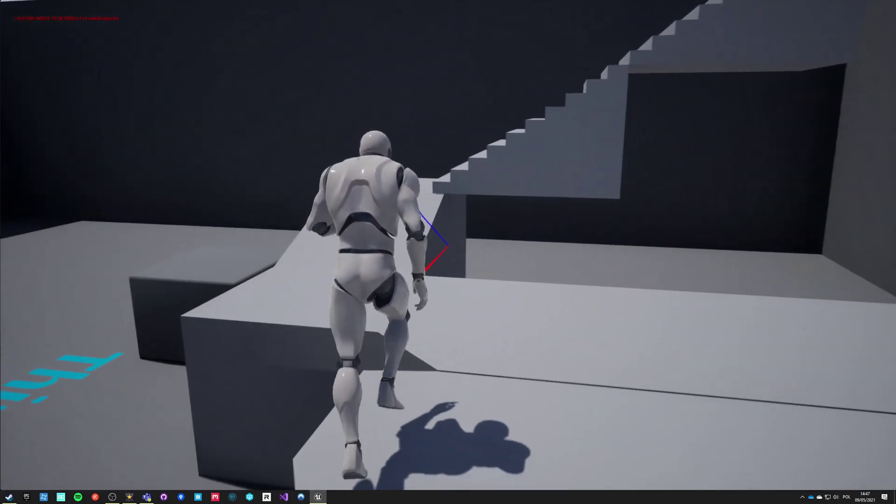
key(w)
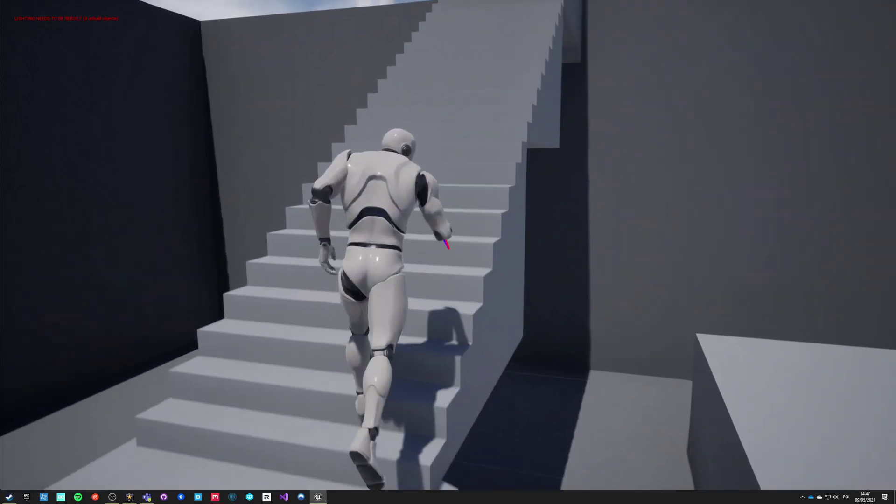
key(w)
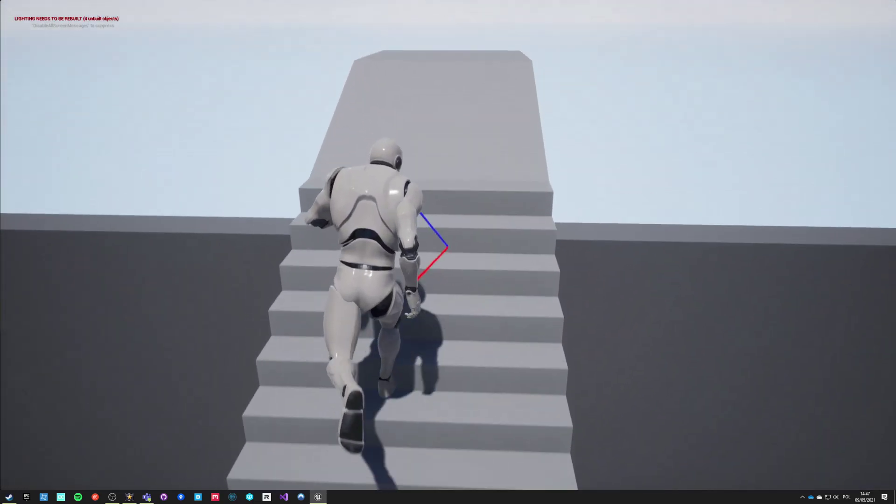
key(w)
key(space)
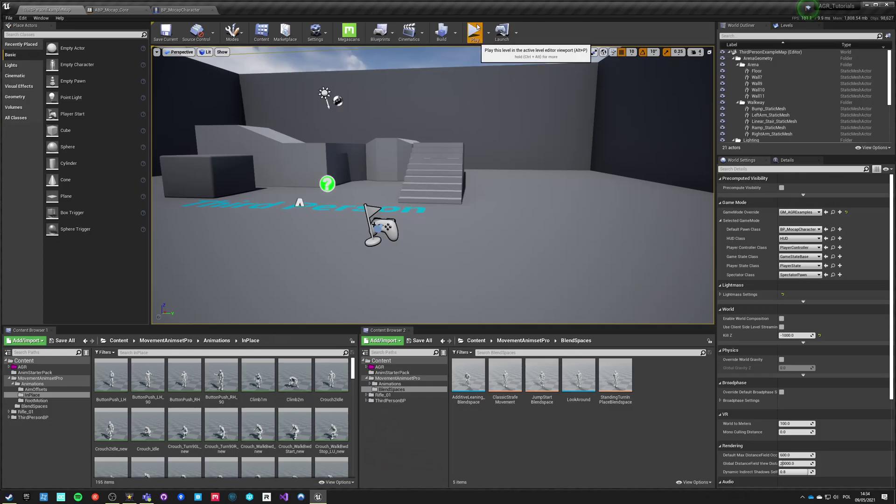
Step: Play the level and run the character around the arena in several directions to check its grounded movement, then end the session
click(475, 30)
click(401, 218)
key(w)
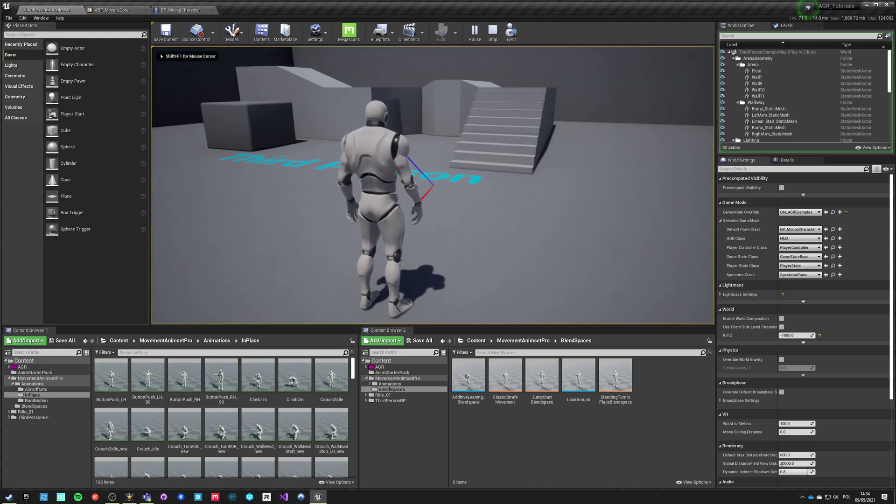
key(a)
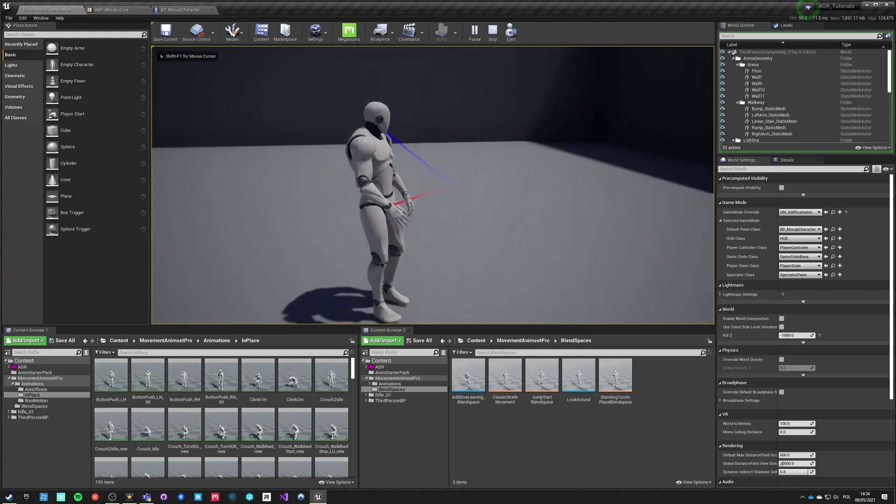
key(w)
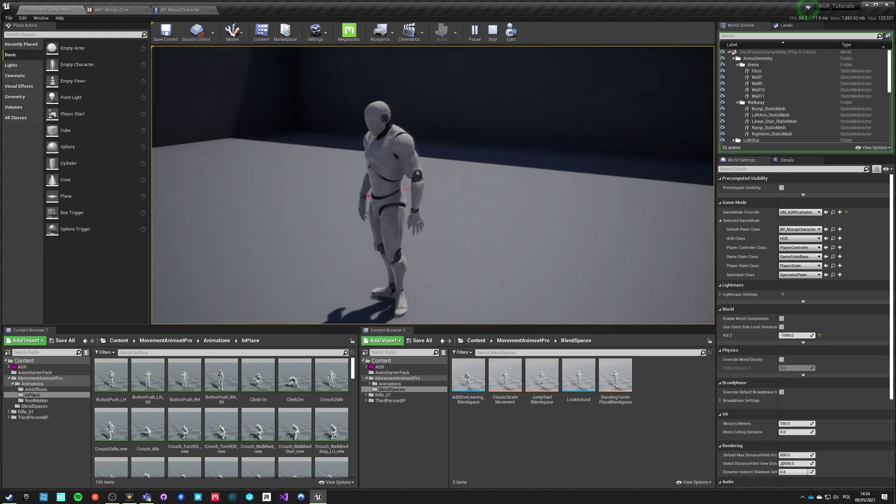
key(w)
key(a)
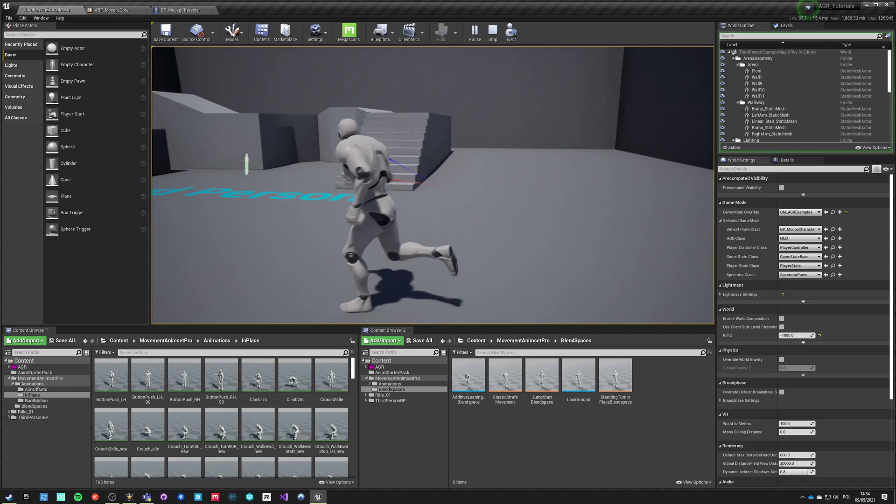
key(d)
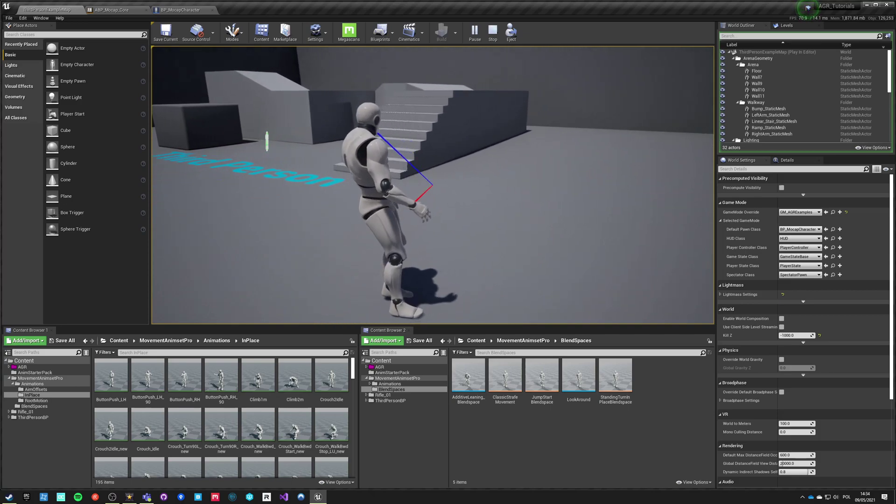
key(w)
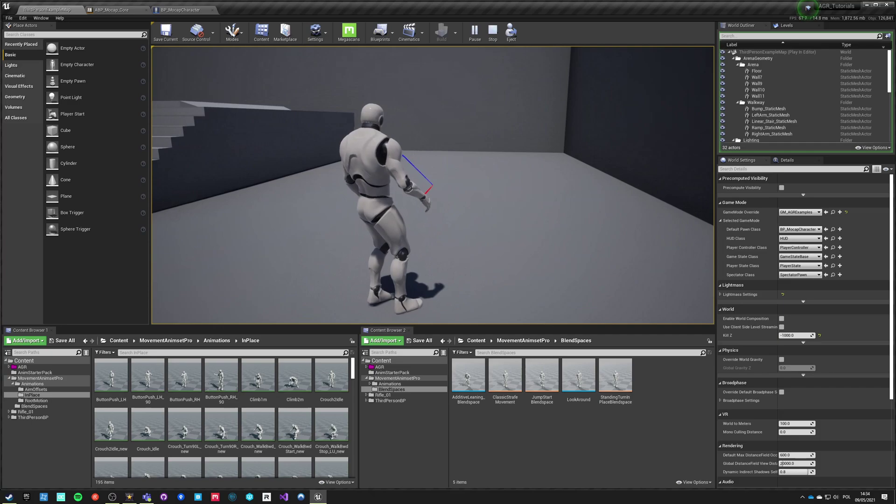
key(w)
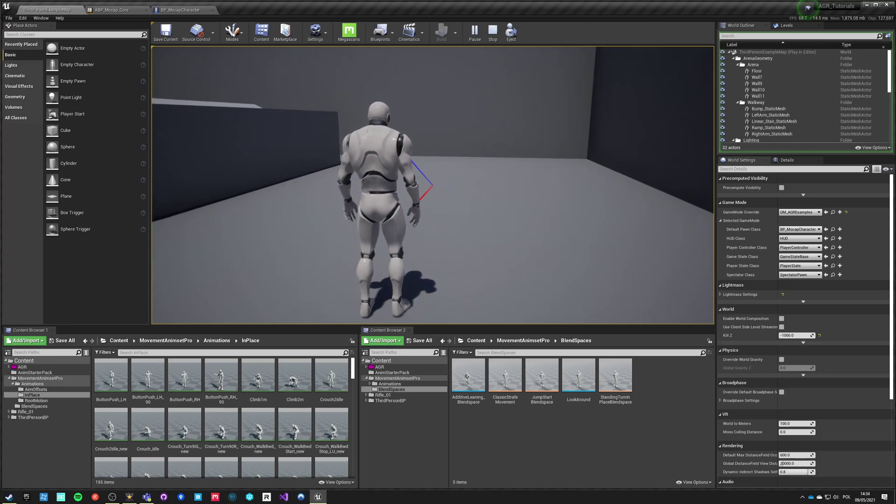
key(w)
key(w)
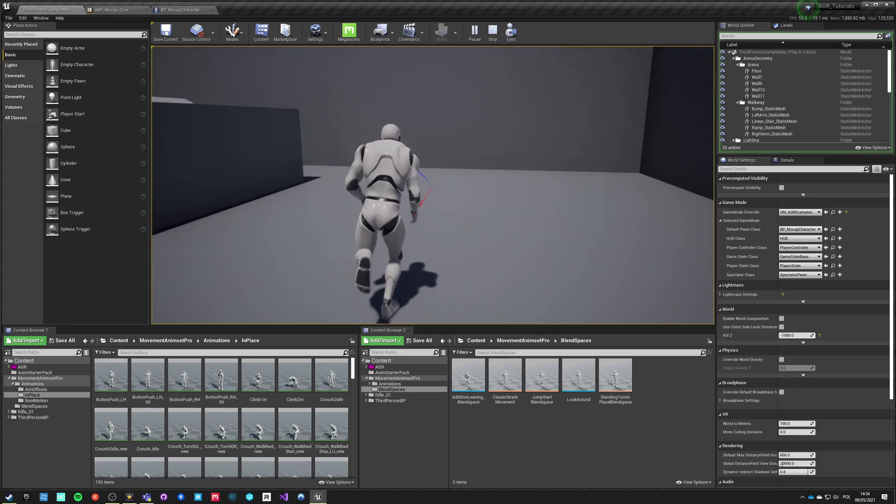
key(w)
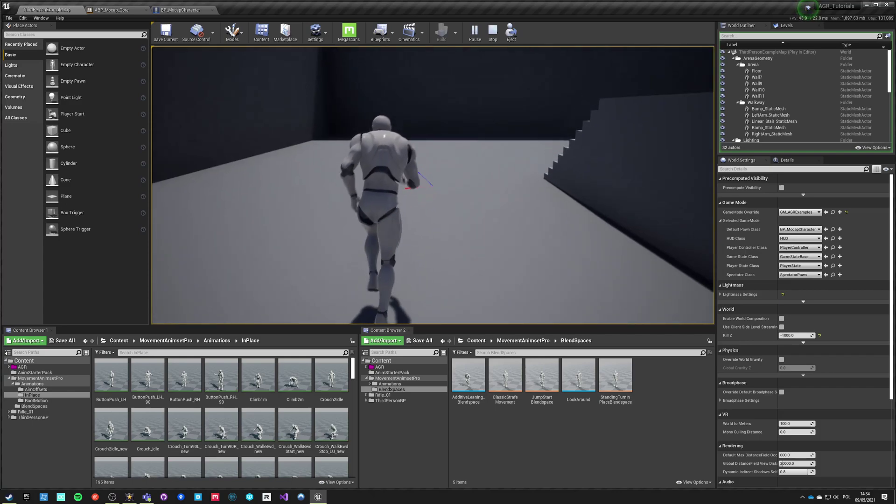
key(w)
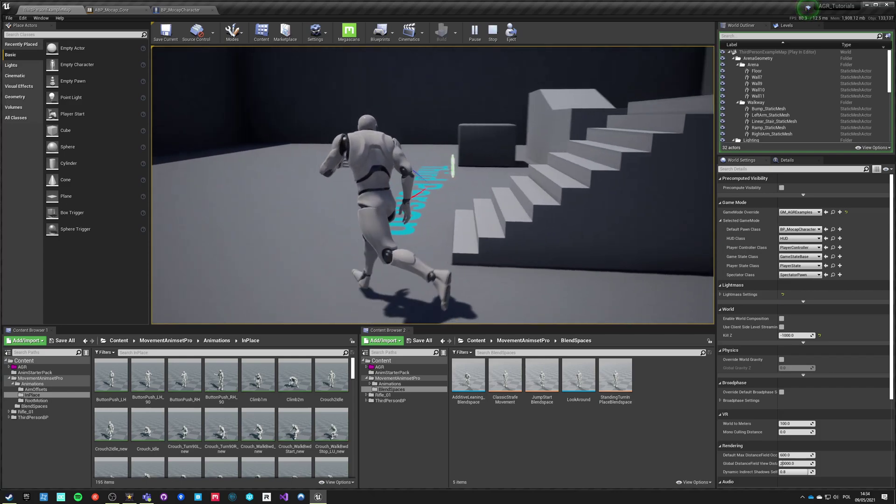
key(d)
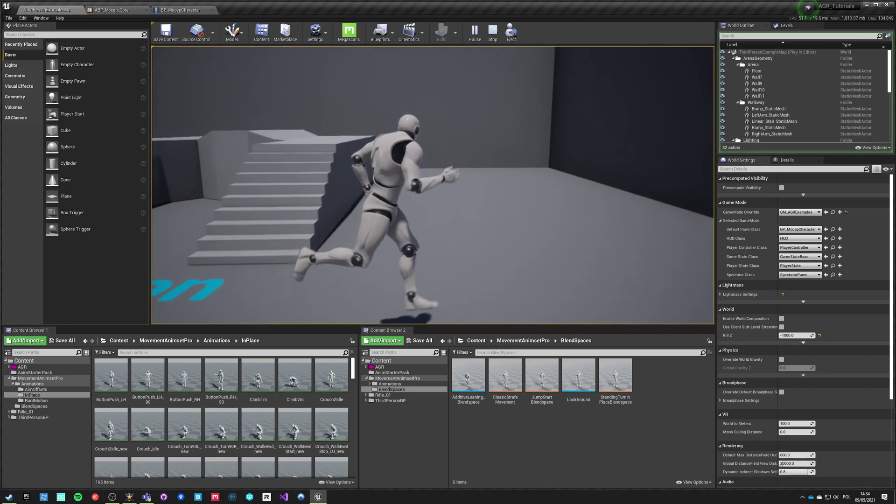
key(w)
key(w)
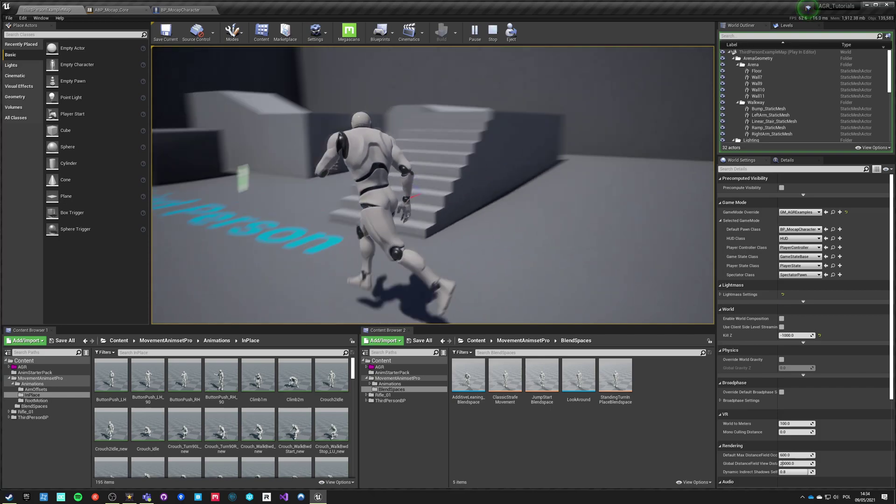
key(w)
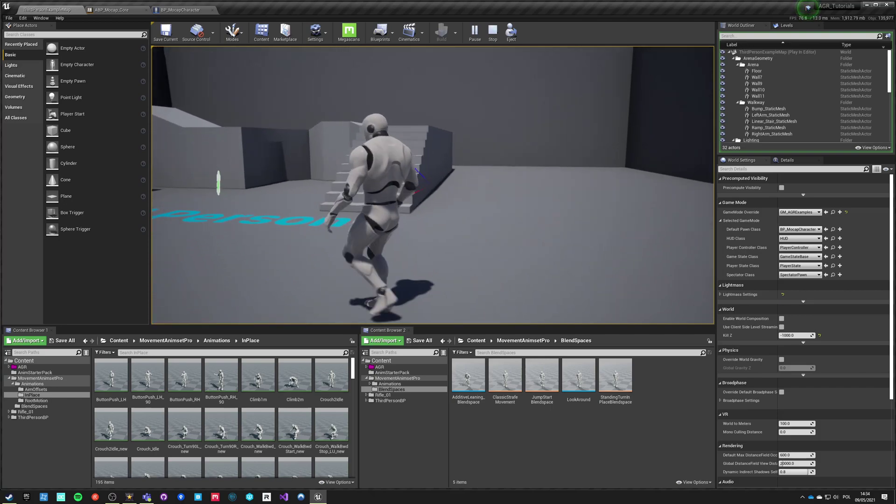
key(s)
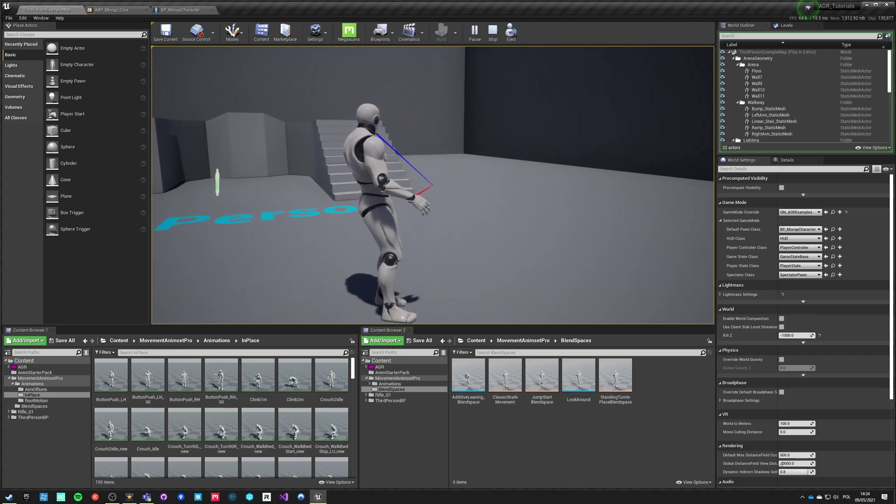
key(Escape)
Step: In the ABP_Mocap_Core AnimGraph, move the source nodes aside and add a Blend Poses by bool node feeding LookAround's Base Pose
click(124, 11)
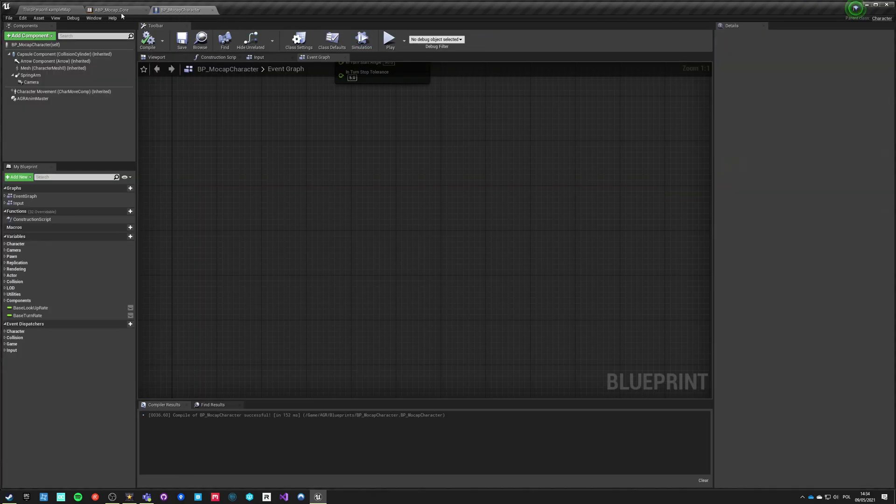
drag(418, 240, 354, 248)
click(393, 220)
drag(509, 258, 424, 212)
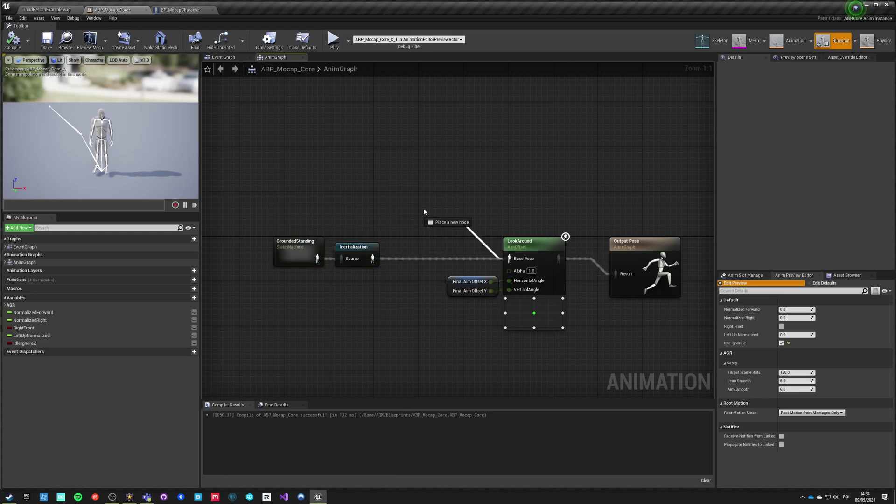
drag(381, 190, 381, 191)
text(bl)
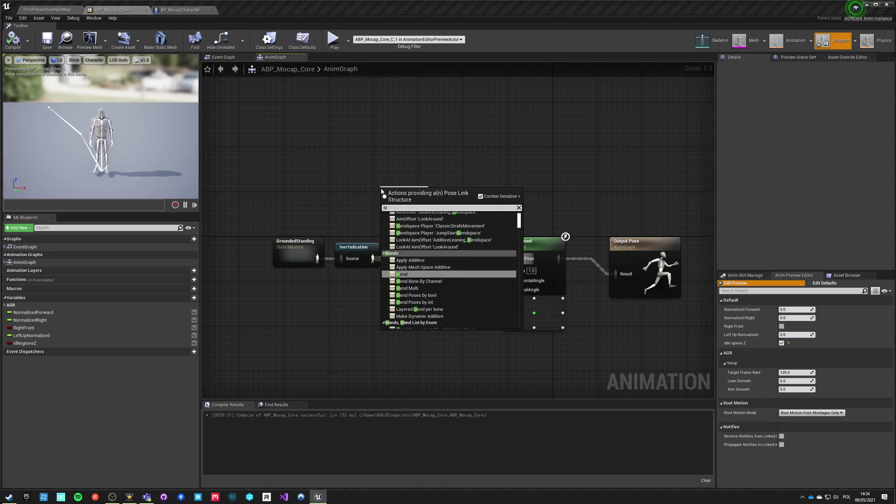
text(end)
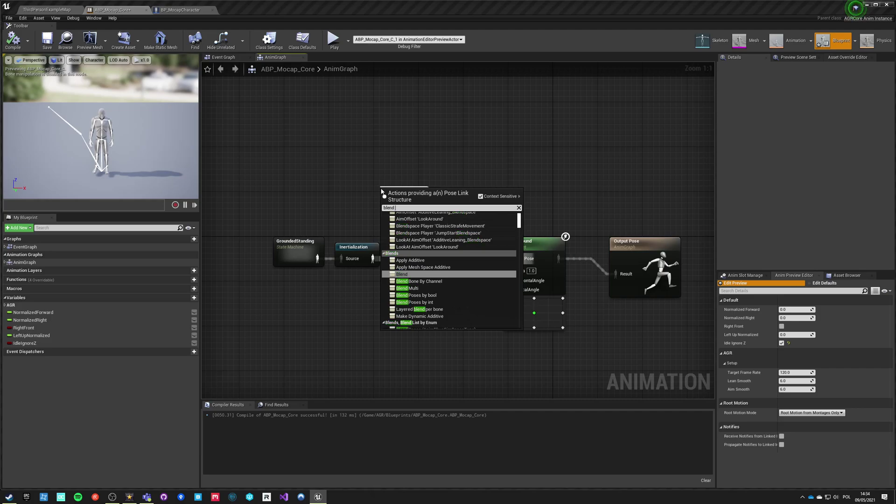
text(bool)
key(Return)
Step: Drive the blend node's Active Value with the In Air variable and place that variable node just above it
drag(402, 189, 406, 156)
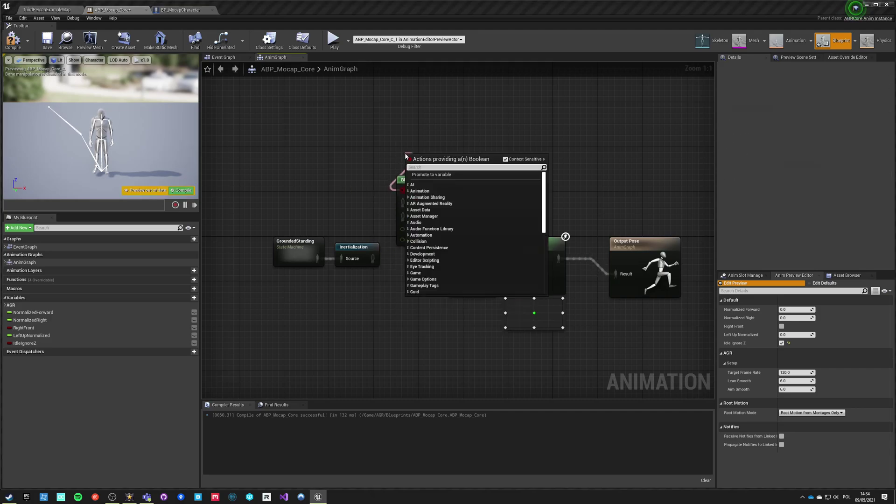
text(in air)
key(Return)
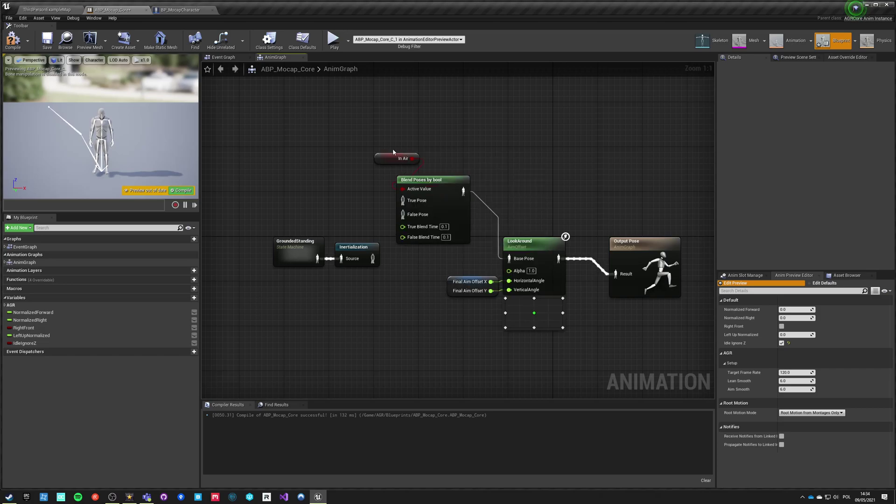
click(423, 164)
click(275, 167)
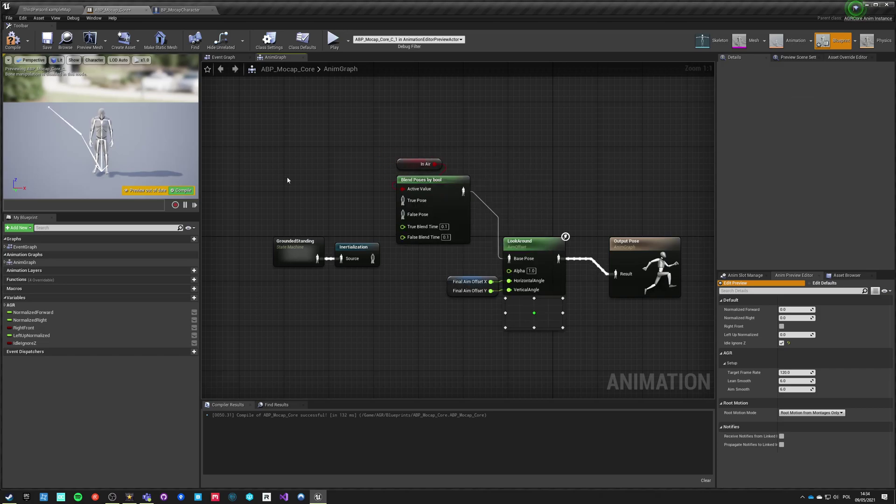
Step: Shift the GroundedStanding and Inertialization nodes and connect the Inertialization output to the blend node's False Pose
drag(259, 223, 343, 248)
click(370, 220)
drag(409, 215, 356, 253)
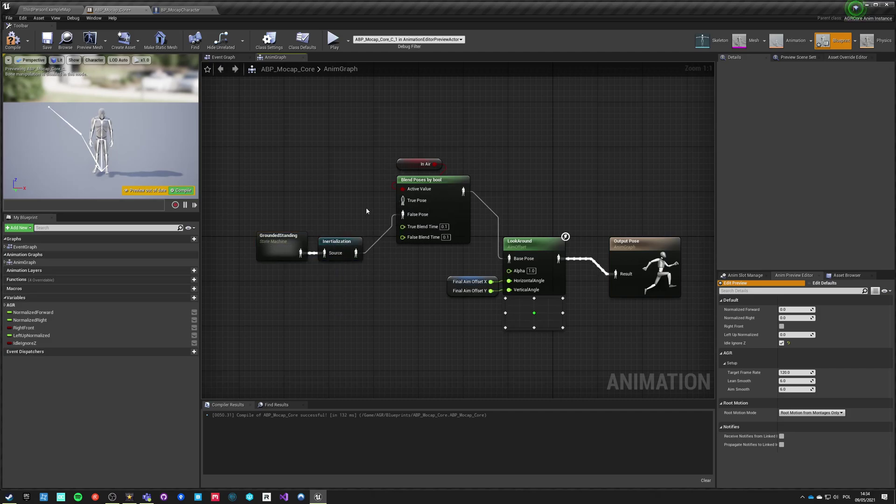
Step: Add a Play ThirdPersonJump_Loop node connected to the blend node's True Pose and compile the animation blueprint
right_drag(322, 203, 365, 220)
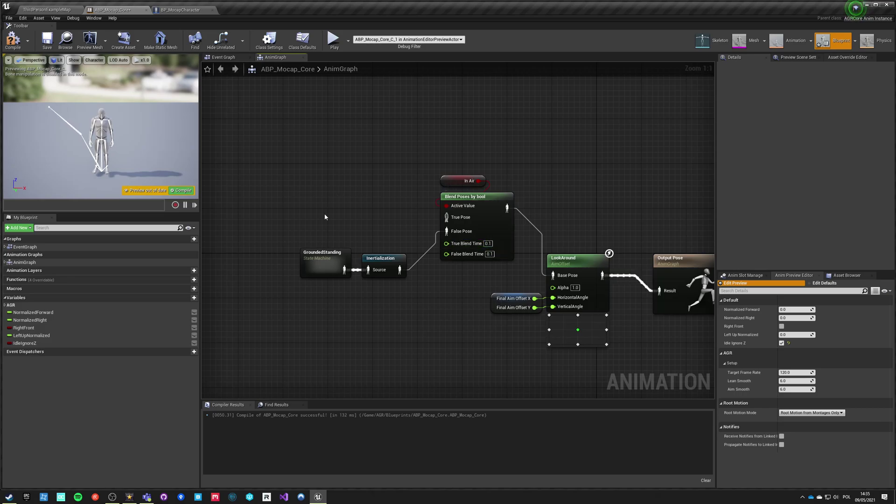
right_drag(325, 217, 381, 209)
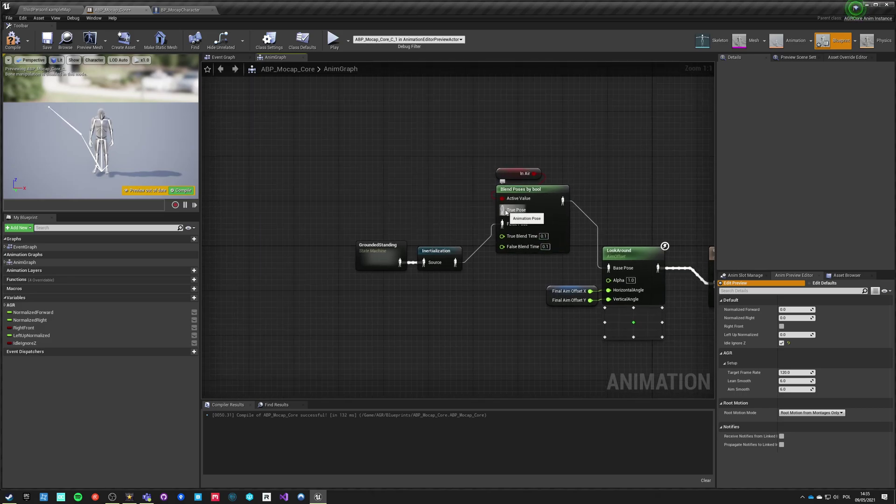
drag(511, 212, 378, 185)
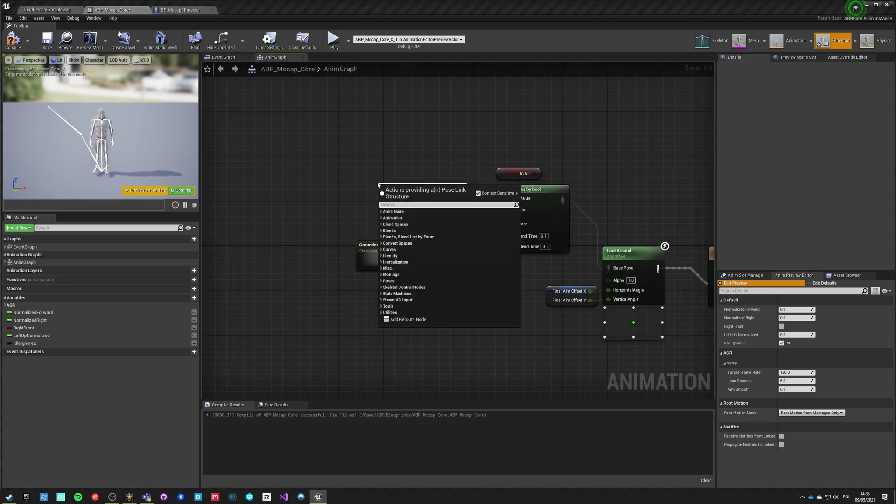
text(JUMP LOOP)
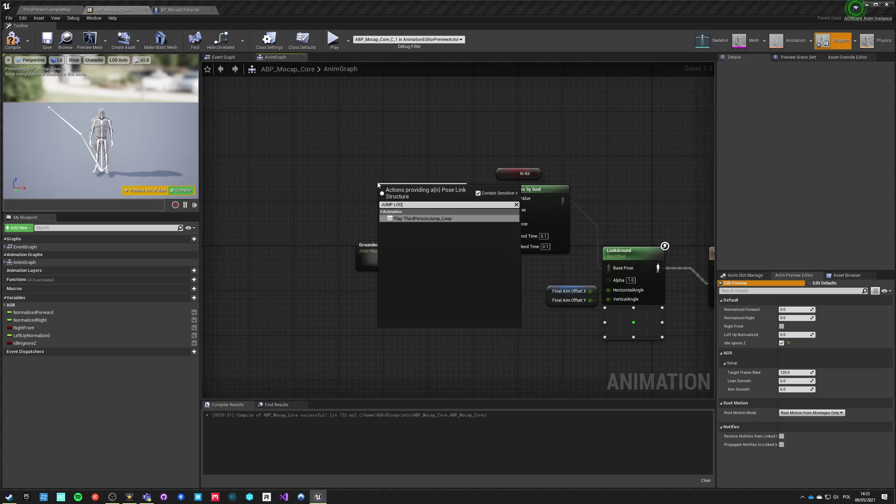
key(Return)
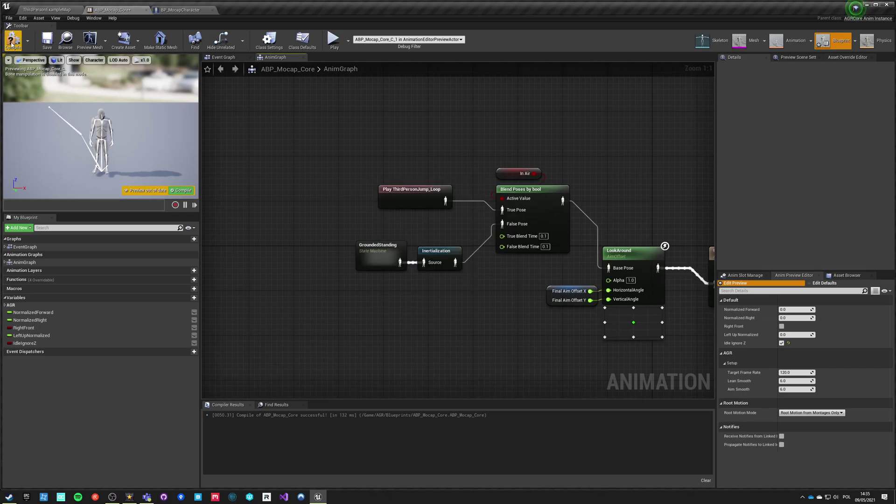
click(11, 43)
Step: Play the level and test the jump animation while running in several directions, jumping repeatedly, and end the session
click(333, 40)
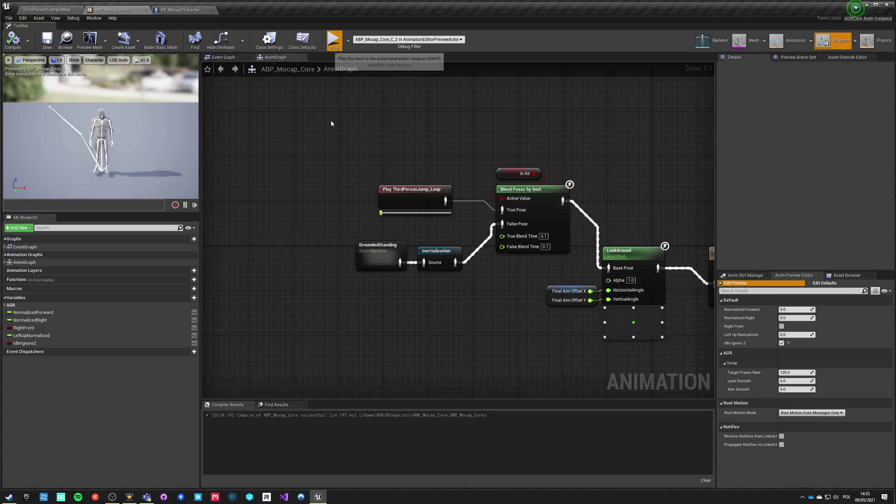
key(w)
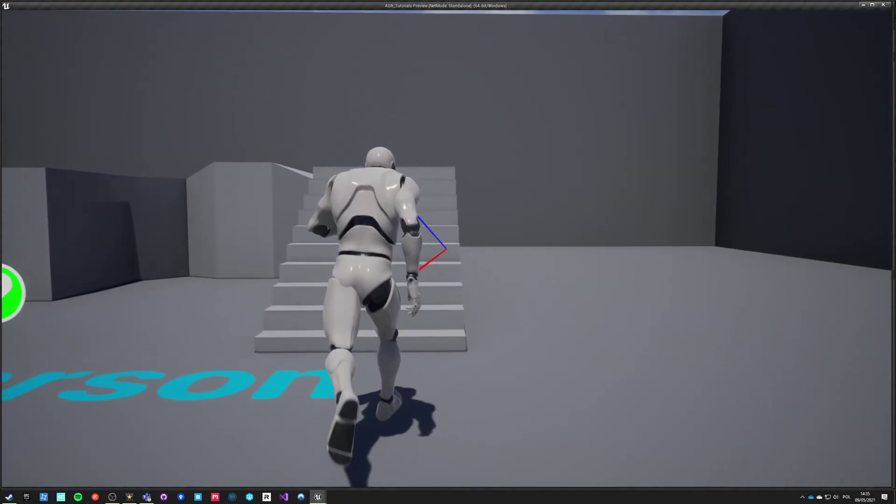
key(space)
key(w)
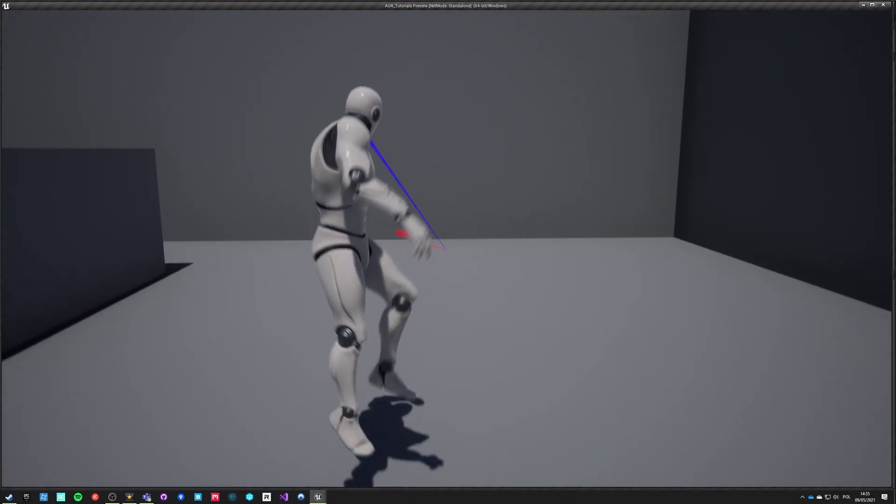
key(space)
key(s)
key(space)
key(w)
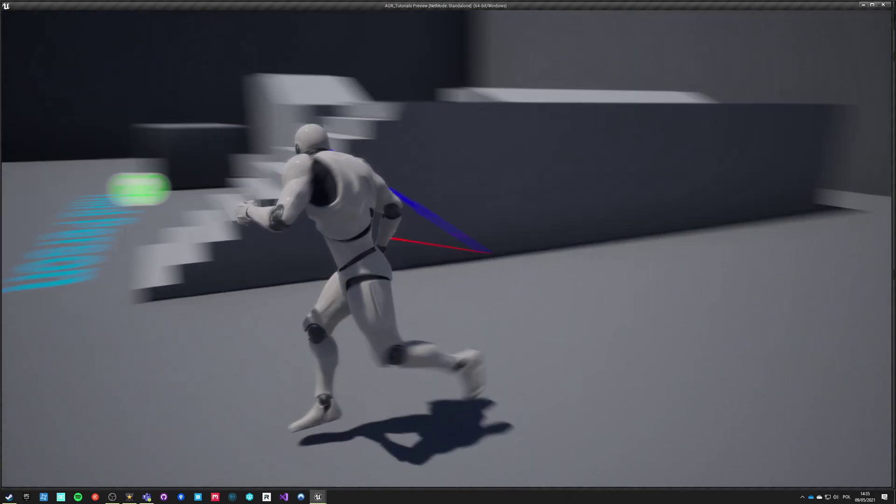
key(space)
key(space)
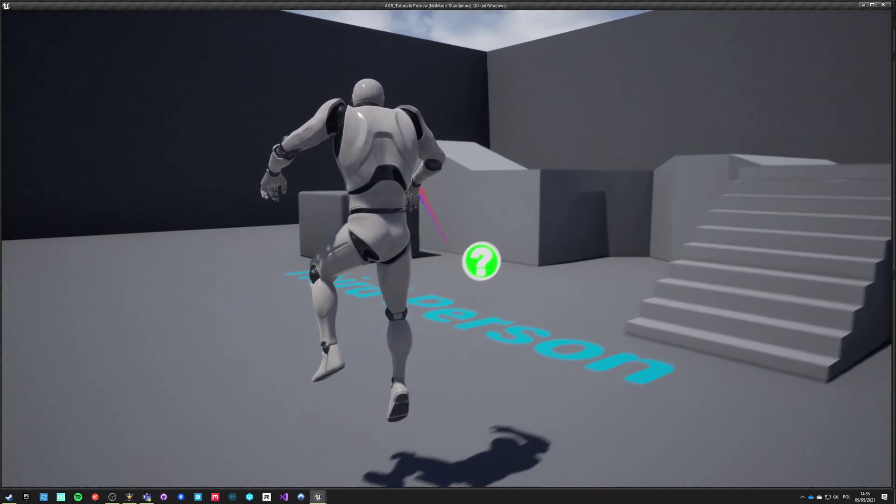
key(space)
key(d)
key(space)
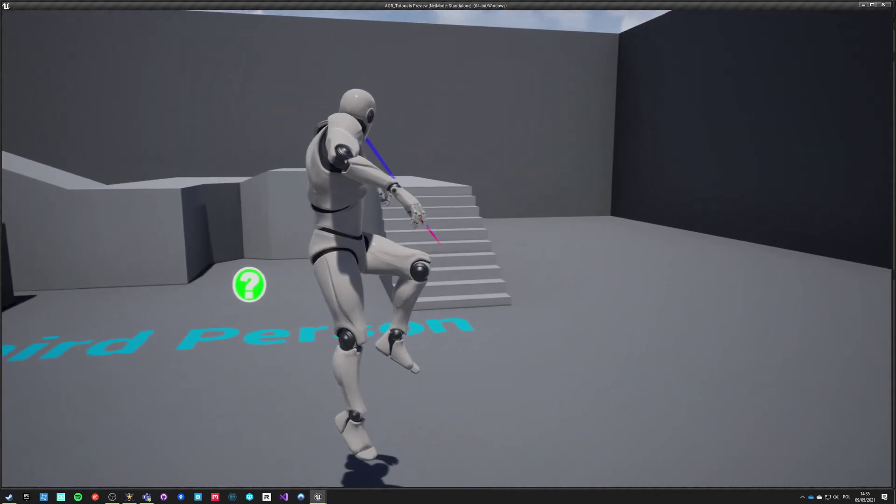
key(w)
key(space)
key(Escape)
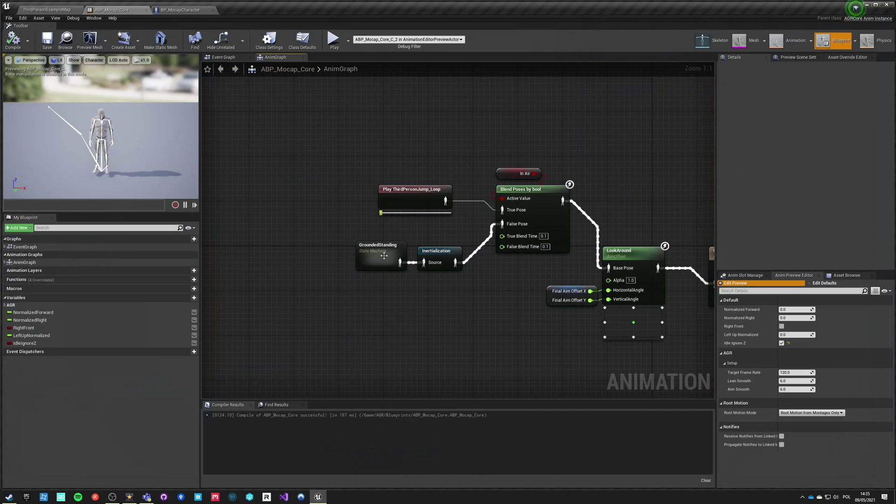
Step: Delete the Play ThirdPersonJump_Loop node and feed the blend node's True Pose from a new state machine
right_drag(328, 232, 285, 258)
click(405, 227)
key(Delete)
drag(470, 240, 351, 209)
text(state machine)
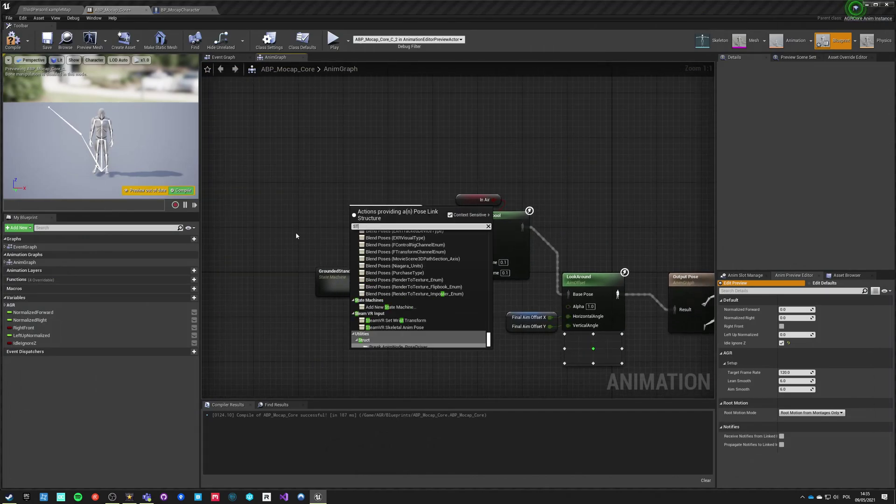
key(Return)
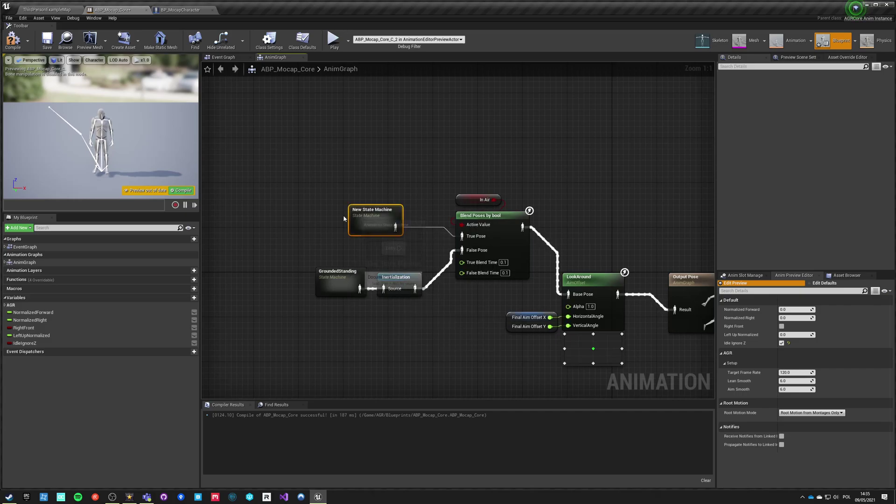
Step: Place the new state machine just above GroundedStanding and rename it IN AIR
drag(374, 211, 339, 206)
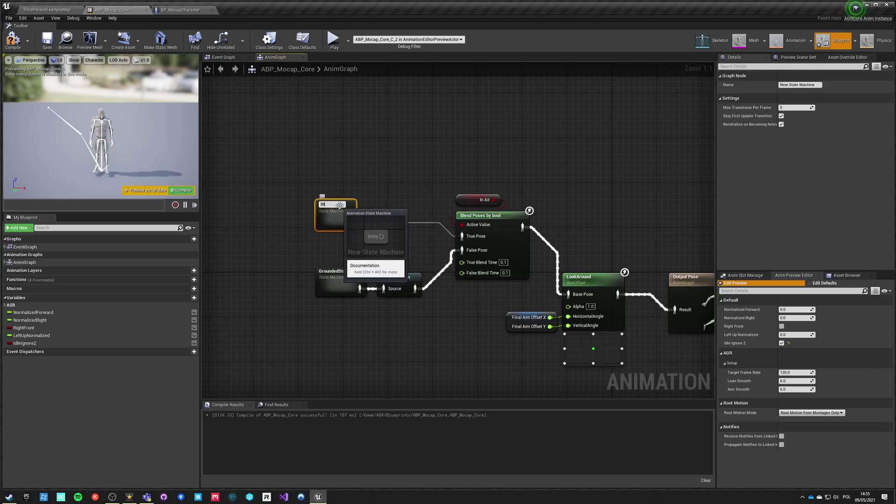
key(Return)
click(384, 232)
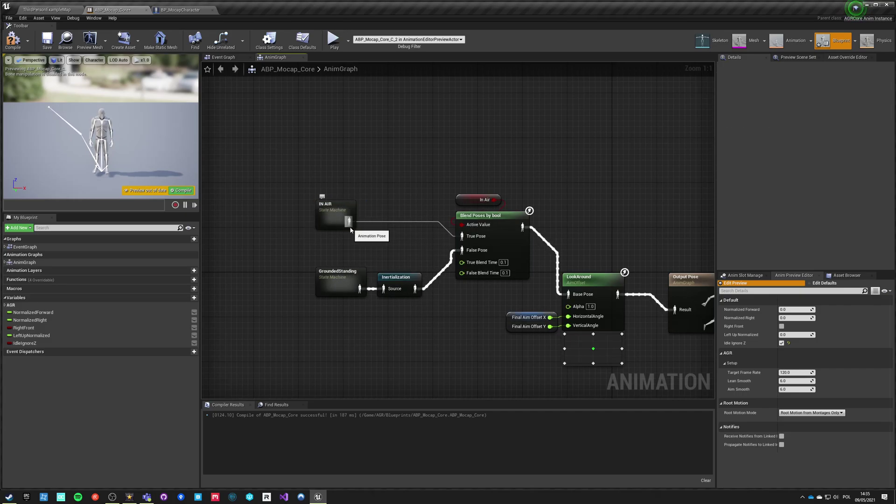
Step: Insert an Inertialization node after the IN AIR state machine and connect its output to the blend node's True Pose
drag(353, 225, 404, 221)
text(iner)
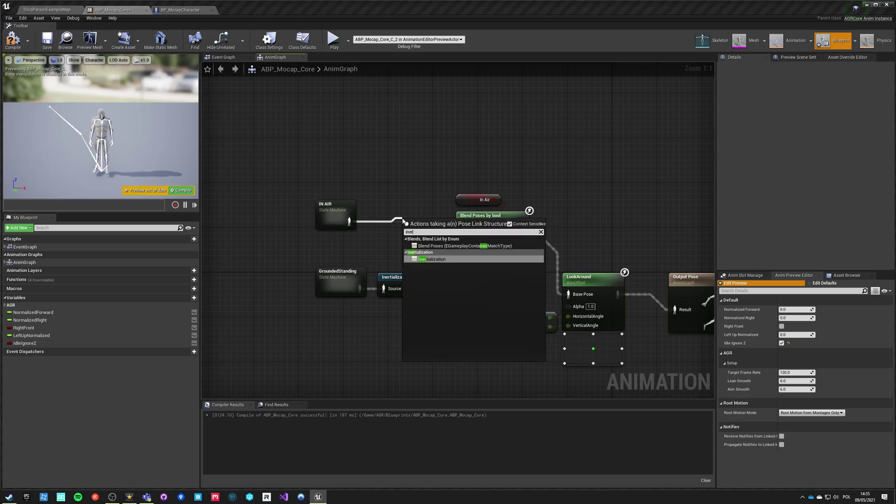
key(Return)
click(387, 214)
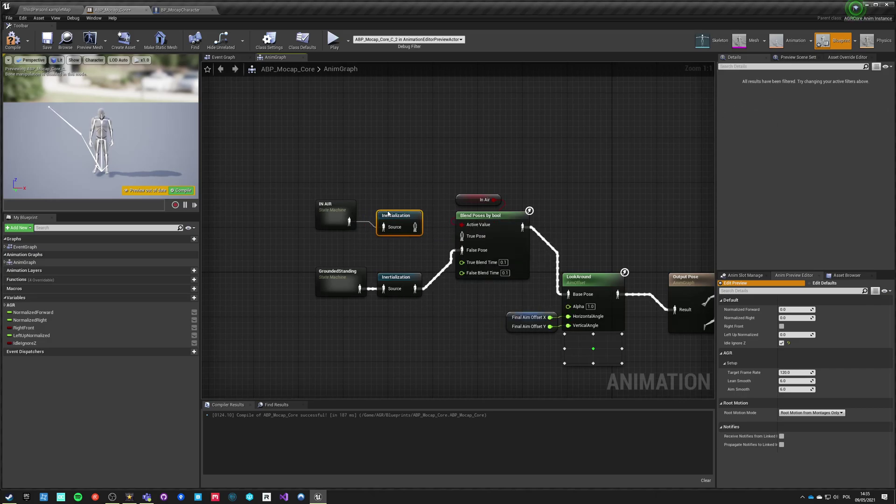
drag(415, 227, 463, 237)
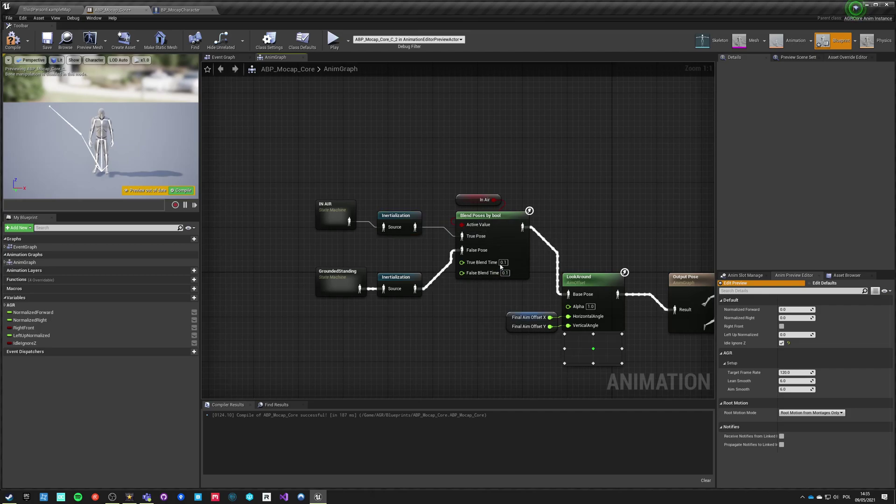
Step: Set both the True Blend Time and False Blend Time of the Blend Poses by bool node to 0.2
click(334, 210)
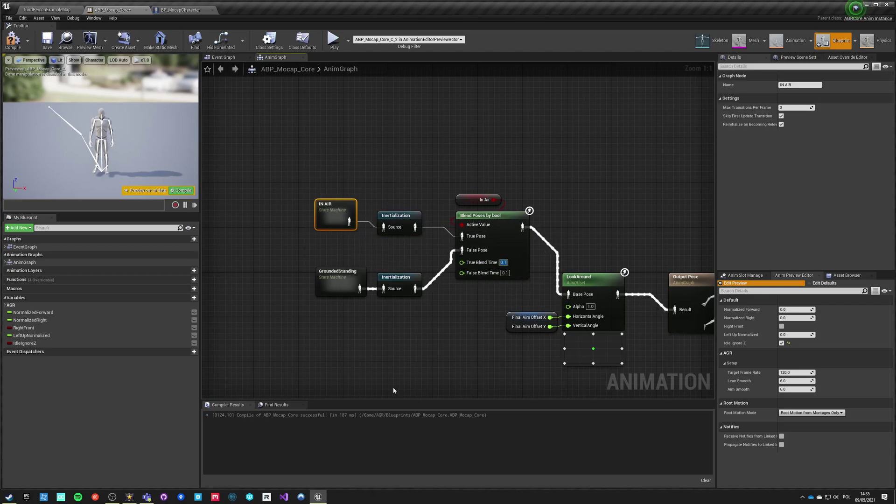
text(0.2)
key(Tab)
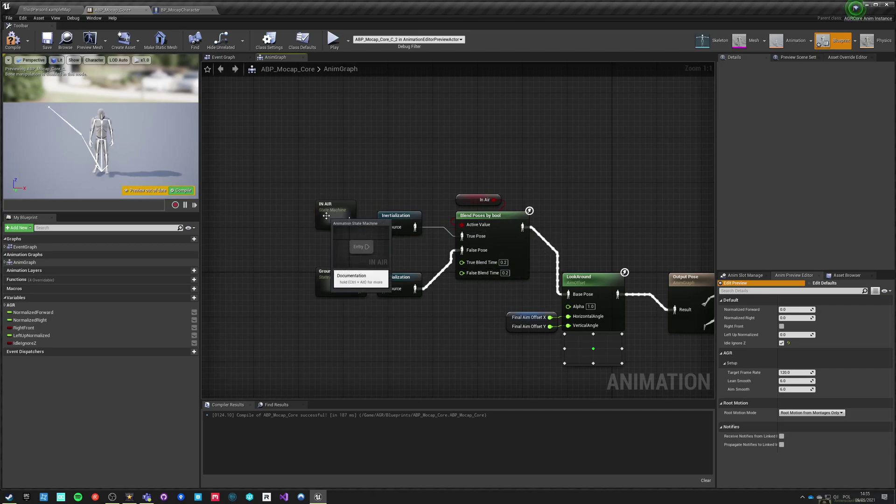
Step: Inside the IN AIR state machine, add a state from Entry and name it "jump in place"
double_click(335, 213)
drag(476, 237, 531, 242)
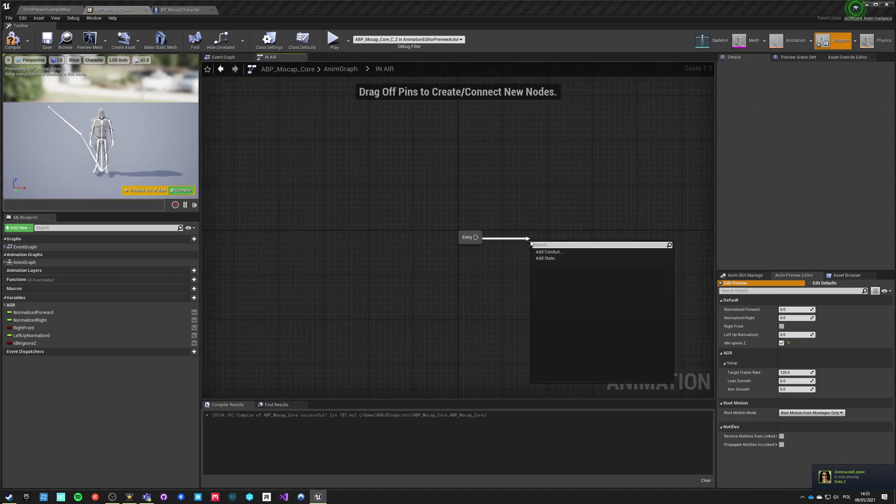
click(565, 257)
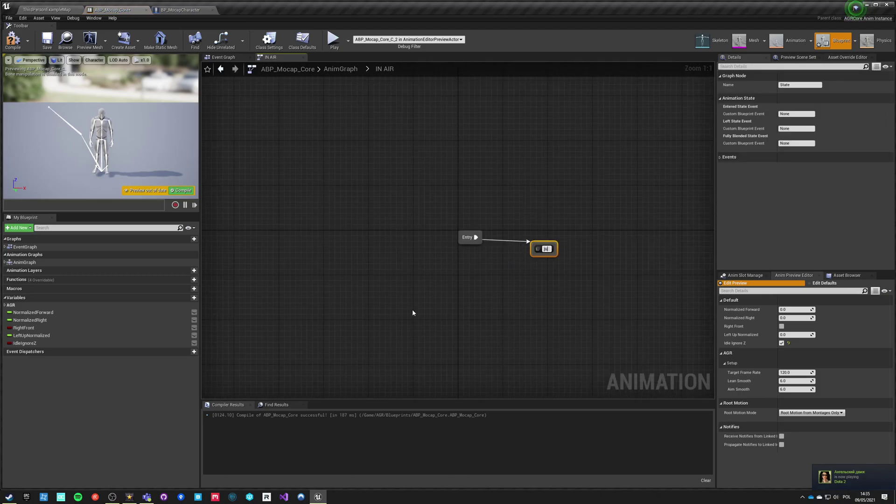
text(jump in place)
key(Return)
click(535, 299)
Step: Add a second state with a transition from "jump in place" and name it "jump moving"
right_drag(632, 250, 361, 240)
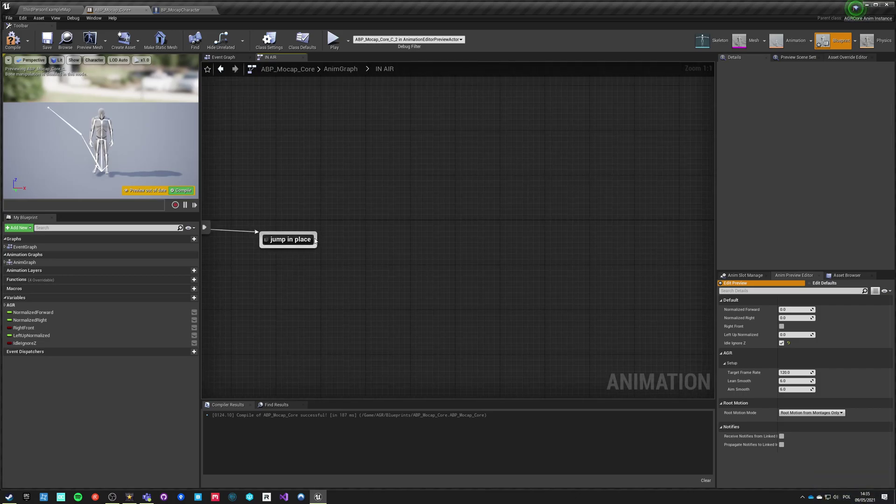
drag(316, 240, 366, 243)
click(382, 254)
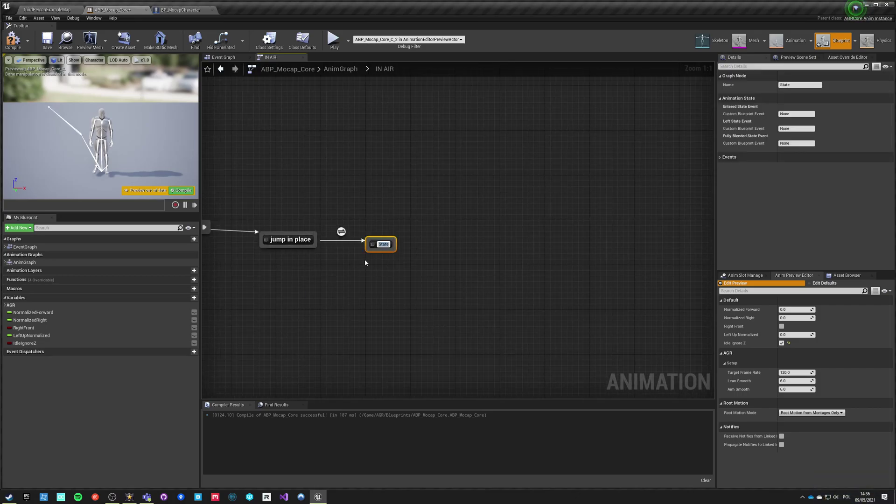
text(jump moving)
click(319, 266)
Step: Examine how the Idle and Locomotion states are linked in the GroundedStanding state machine and return to the AnimGraph
click(341, 70)
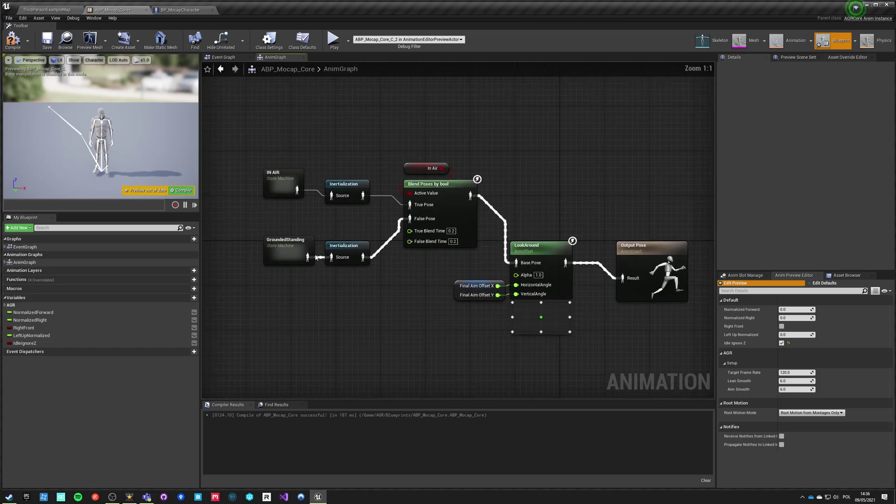
double_click(298, 255)
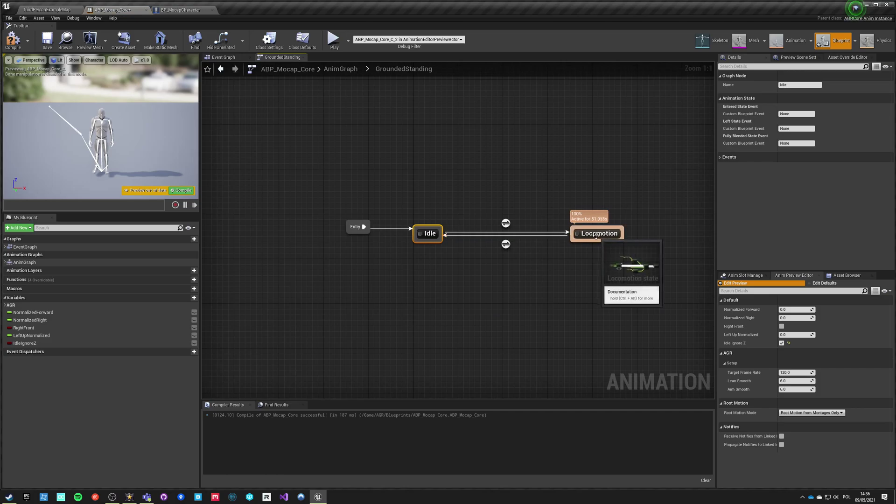
drag(589, 237, 555, 237)
click(353, 71)
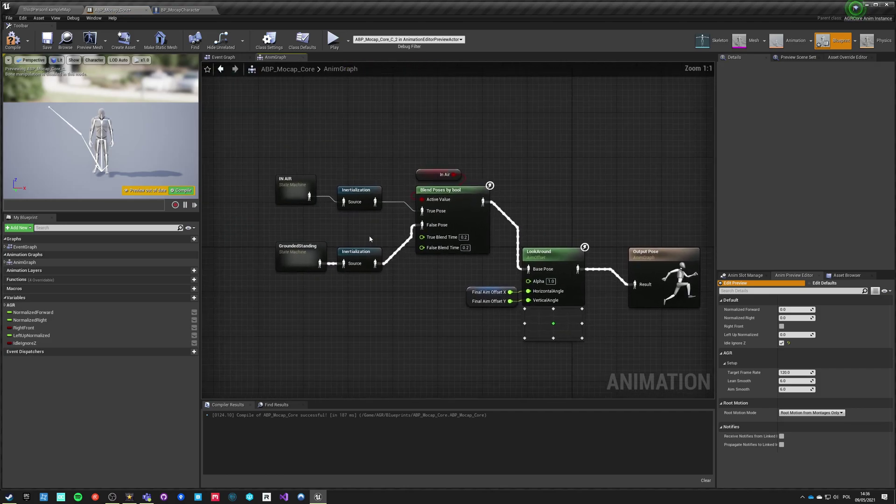
Step: In the IN AIR state machine, add a return transition from "jump moving" to "jump in place" and line up Entry and the states
double_click(301, 187)
drag(550, 250, 488, 250)
drag(582, 246, 576, 241)
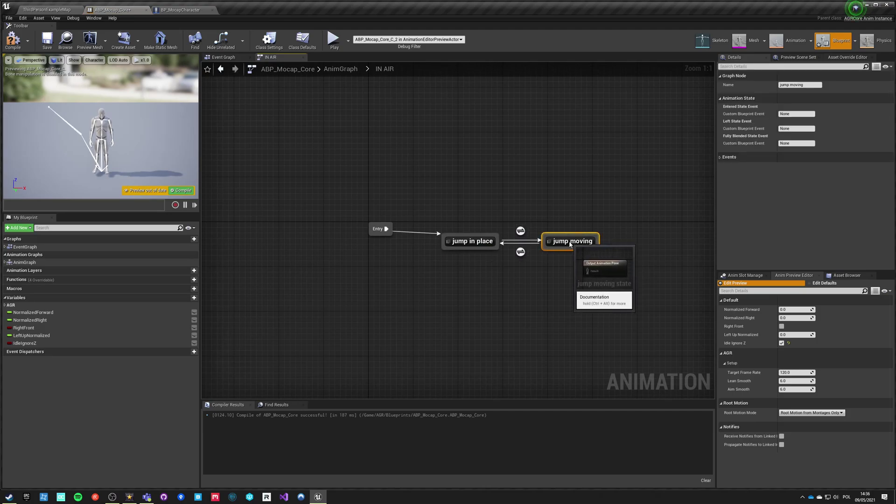
click(410, 228)
drag(372, 231, 367, 243)
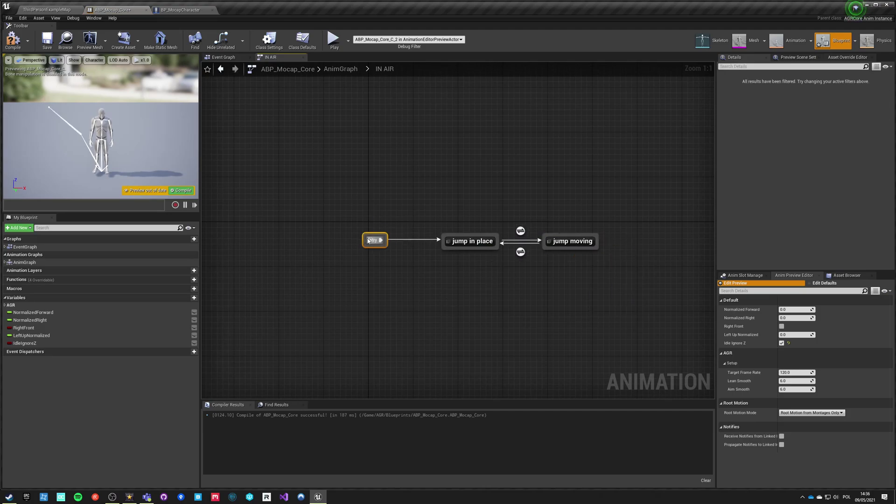
click(474, 263)
right_drag(517, 252, 445, 262)
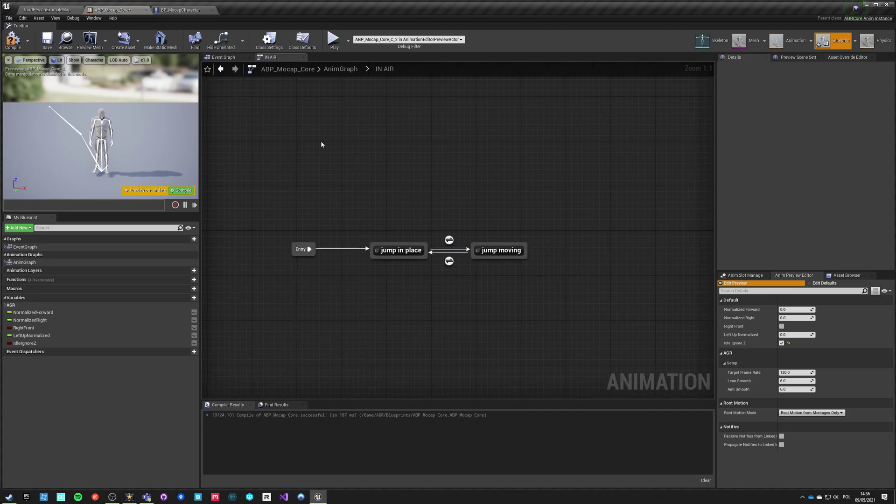
Step: In the Event Graph, delete the Get Velocity to Nearly Equal node chain and the Idle Ignore Z setter
click(228, 57)
right_drag(362, 250, 508, 285)
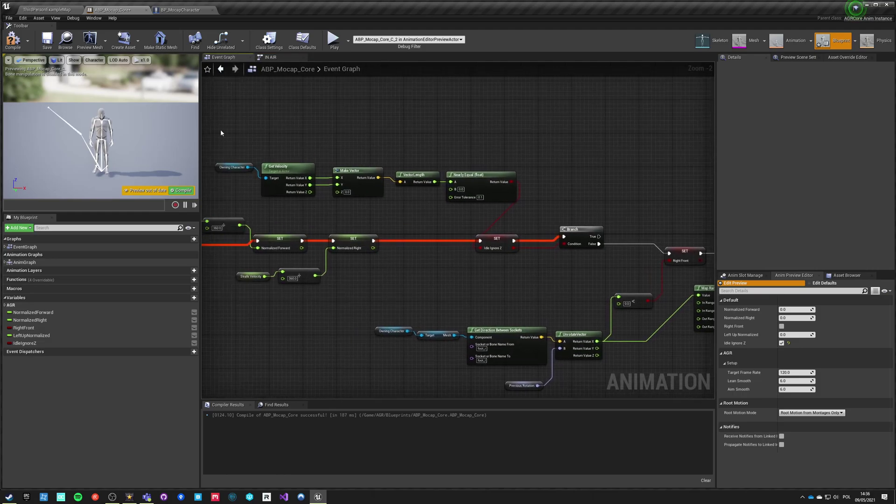
drag(221, 157, 637, 216)
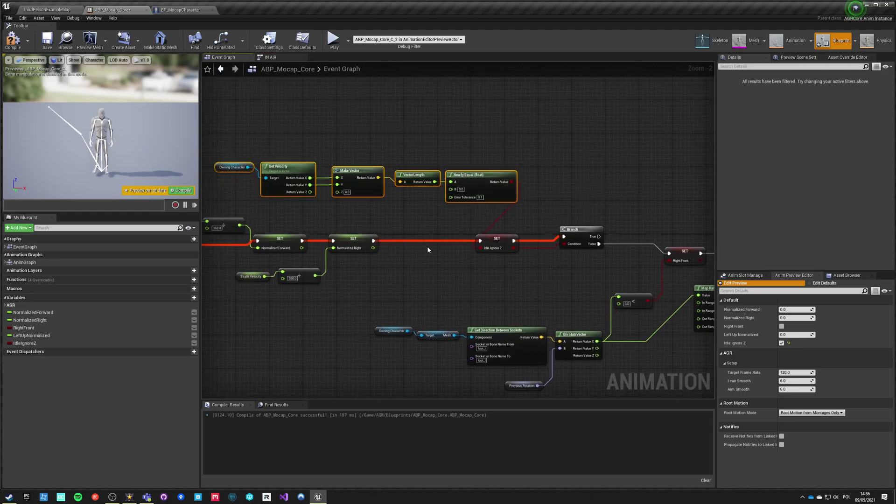
key(Delete)
key(Delete)
Step: Feed the Branch condition from the Idle variable and connect the Normalized Right setter's execution output to the Branch
drag(456, 230, 510, 249)
text(idle)
key(Return)
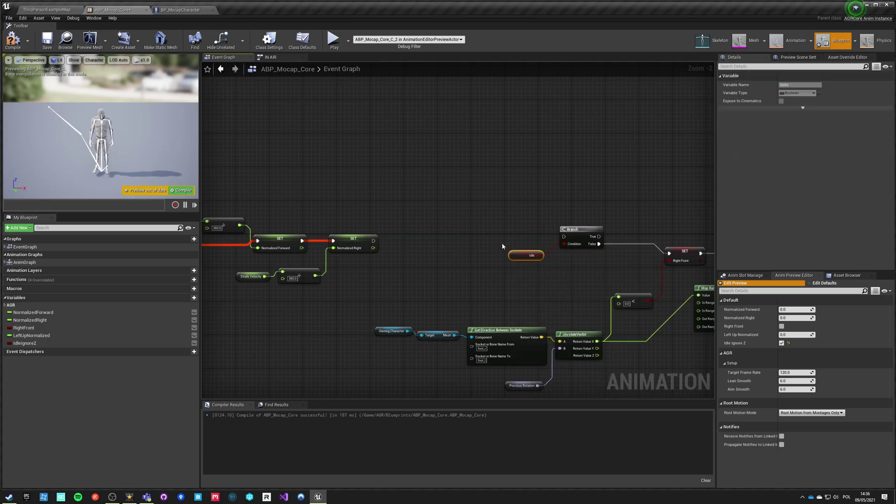
drag(563, 237, 373, 241)
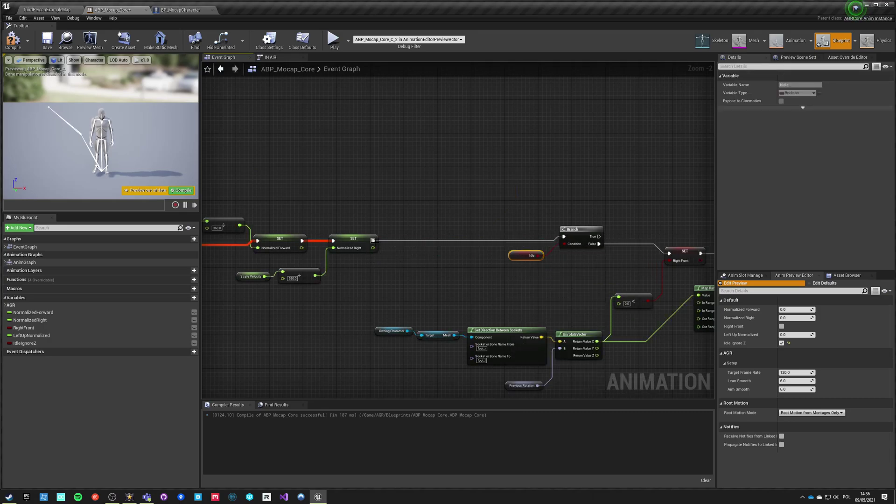
click(447, 280)
Step: Examine the Event Graph nodes from the Idle Branch through the Right Front and Left Up Normalized setters
right_drag(447, 279, 266, 234)
scroll(290, 261, up, 2)
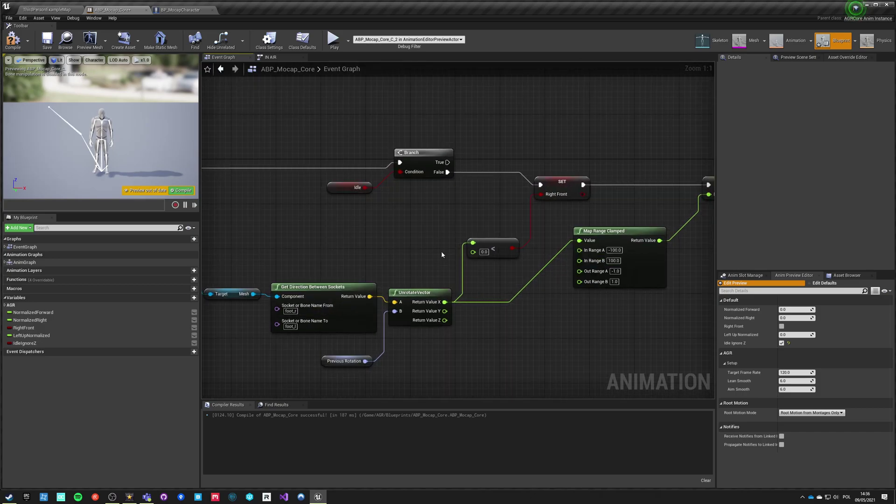
right_drag(442, 255, 486, 170)
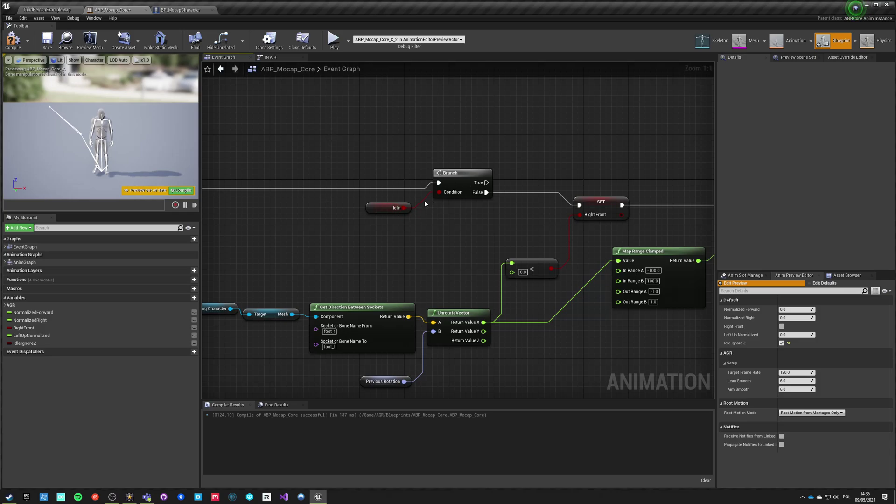
right_drag(414, 223, 211, 208)
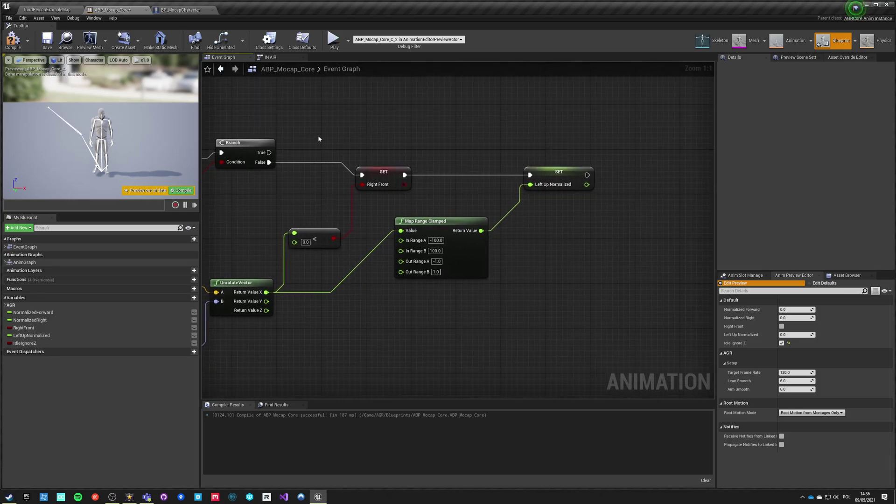
drag(316, 136, 582, 298)
click(388, 327)
Step: Add a Try Get Pawn Owner node to the Event Graph above the Normalized Right setter
right_drag(387, 327, 690, 353)
right_drag(340, 249, 423, 284)
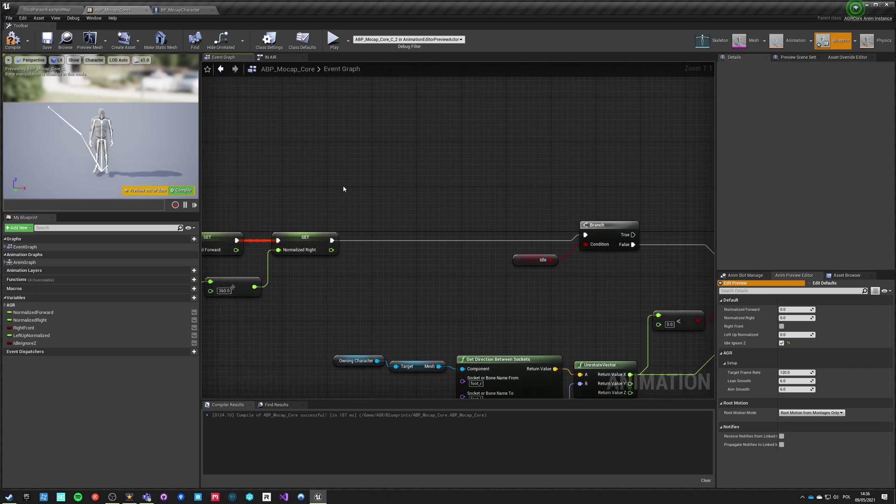
right_click(344, 188)
text(get own)
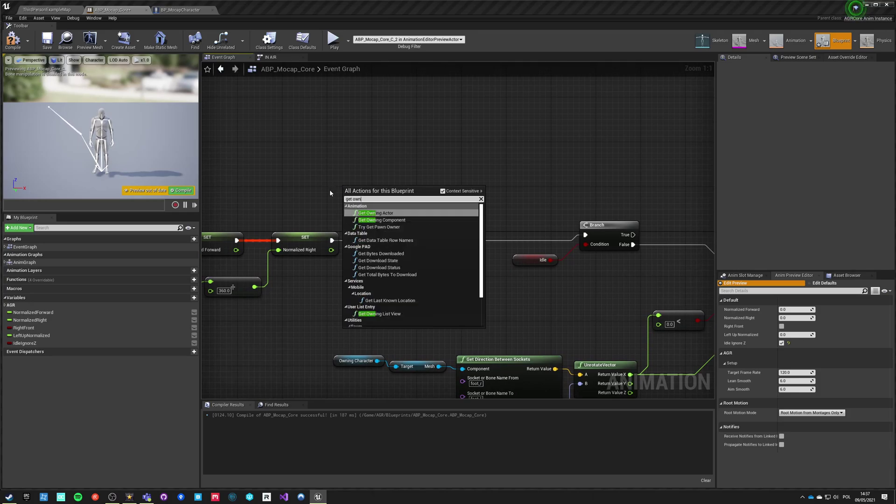
key(Down)
key(Down)
key(Return)
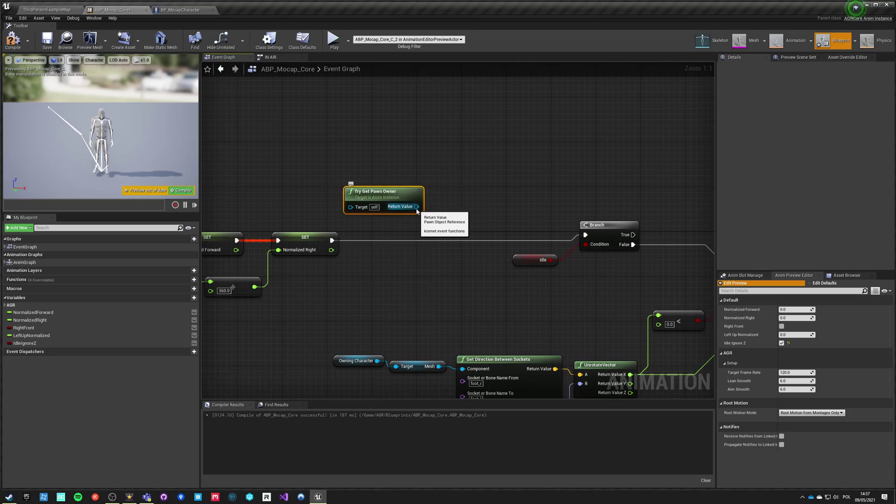
Step: Add a Get Velocity node fed by Try Get Pawn Owner and split its return vector into X, Y and Z
drag(417, 209, 450, 208)
text(veloci)
key(Return)
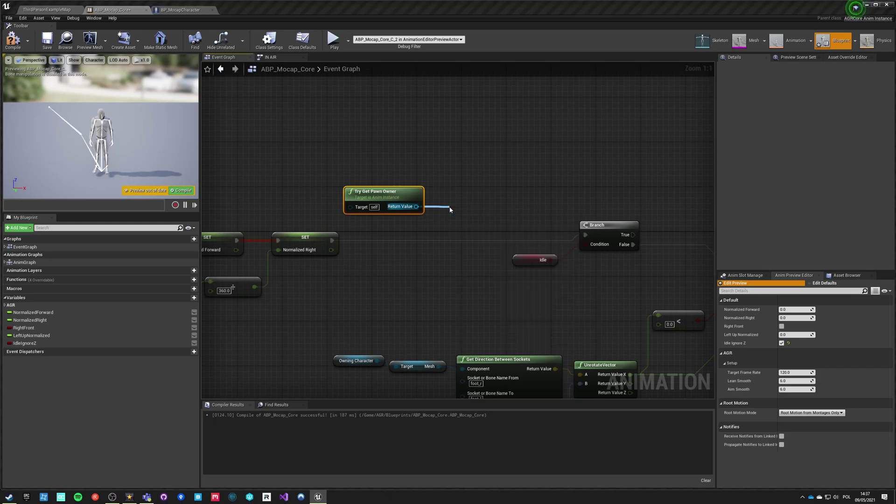
right_click(484, 207)
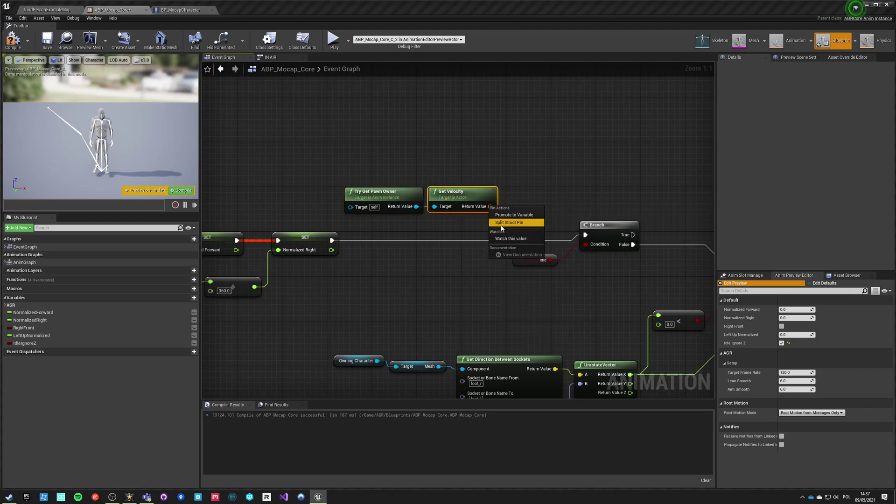
click(502, 222)
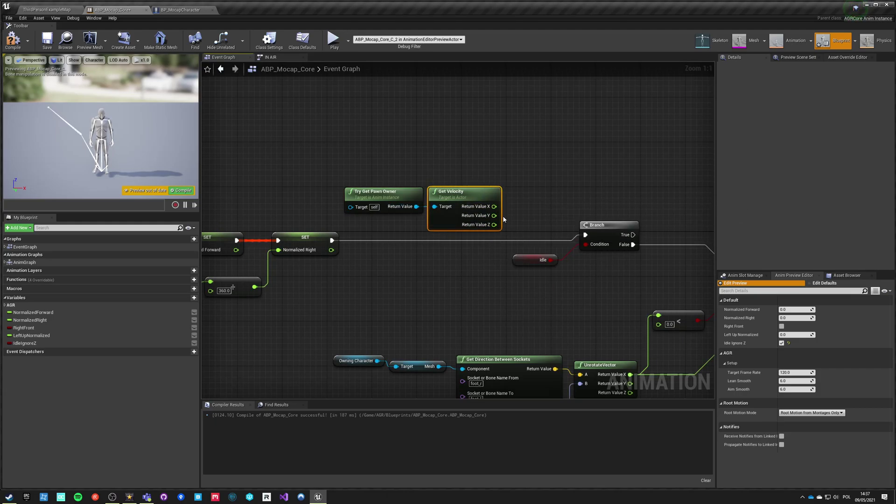
Step: Add a Make Vector node and feed its X and Y from the velocity's X and Y, leaving Z at 0.0
right_click(529, 199)
text(make vector)
scroll(563, 242, up, 3)
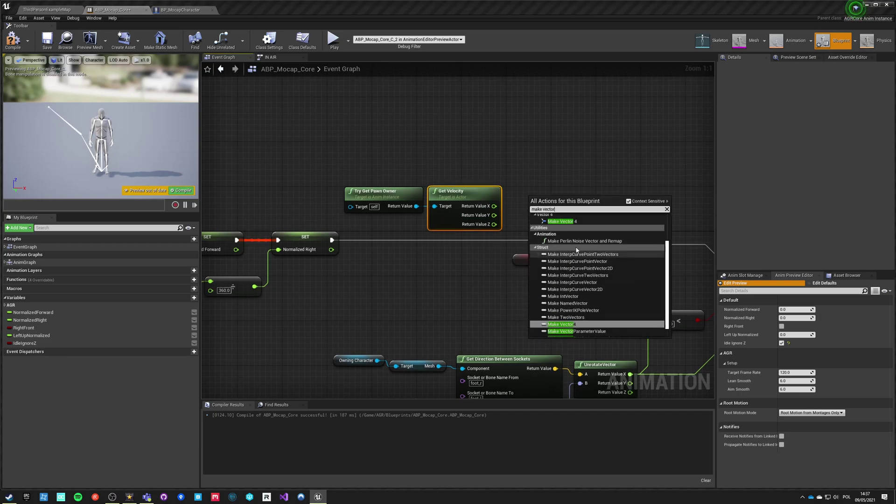
click(563, 231)
drag(536, 212, 494, 205)
drag(494, 215, 522, 205)
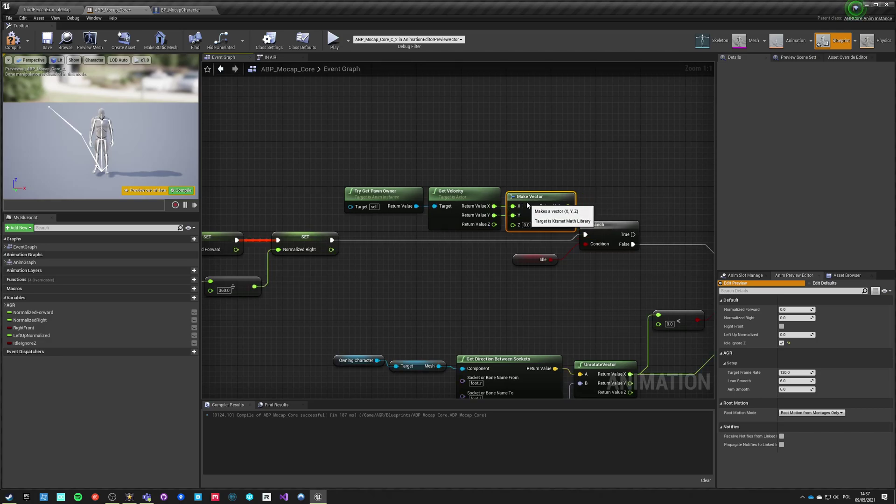
Step: Move the velocity nodes up and back, and feed Make Vector into a Vector Is Nearly Zero node with tolerance 0.1
drag(383, 180, 533, 210)
drag(536, 202, 495, 174)
text(near a)
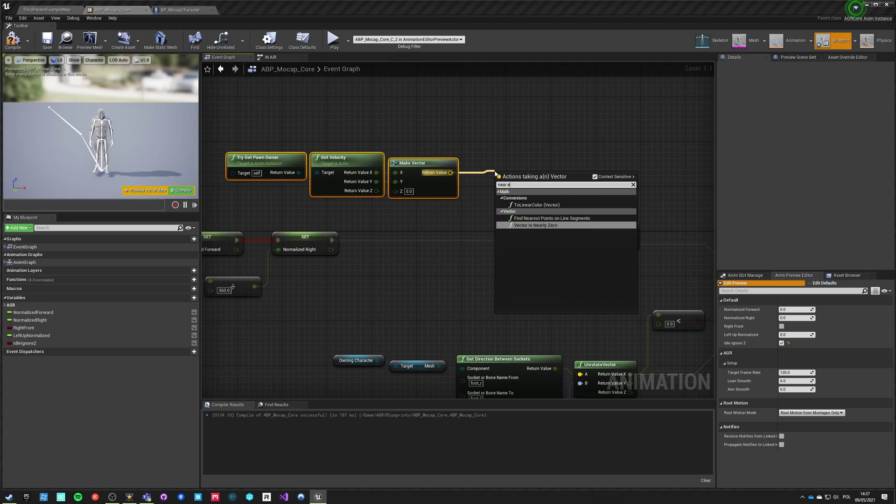
click(523, 225)
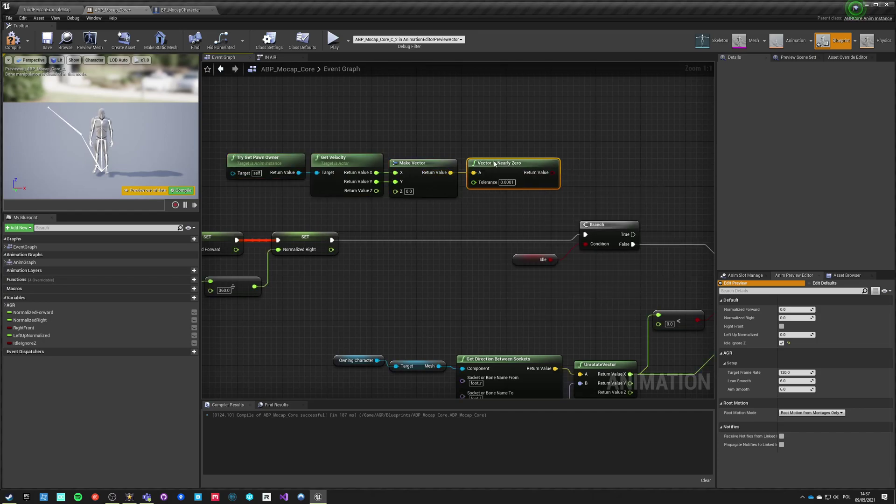
text(0.1)
click(487, 251)
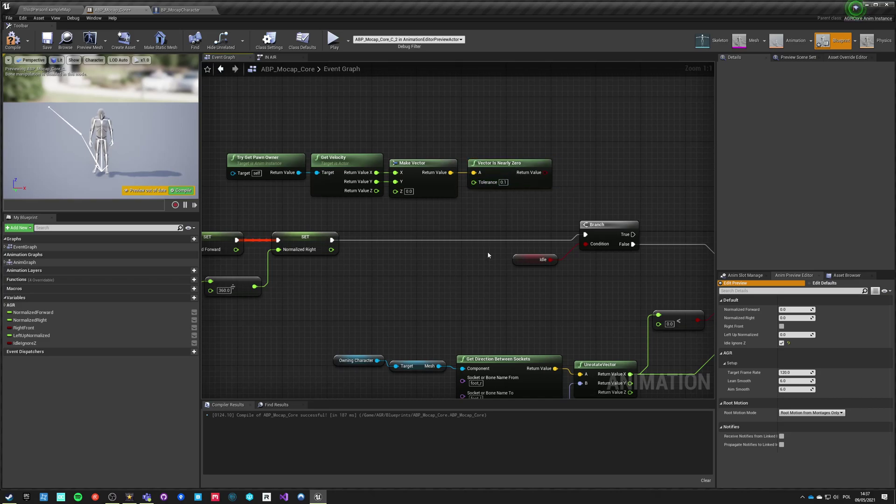
right_click(548, 173)
click(560, 188)
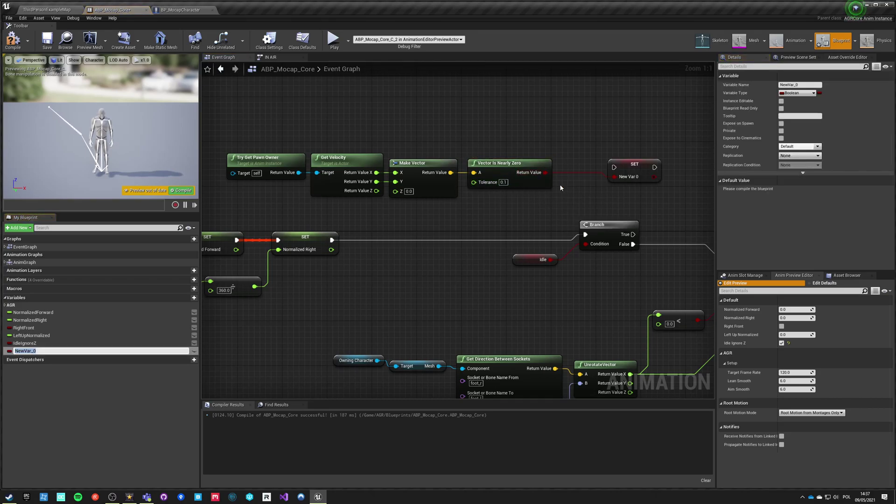
key(Return)
key(Delete)
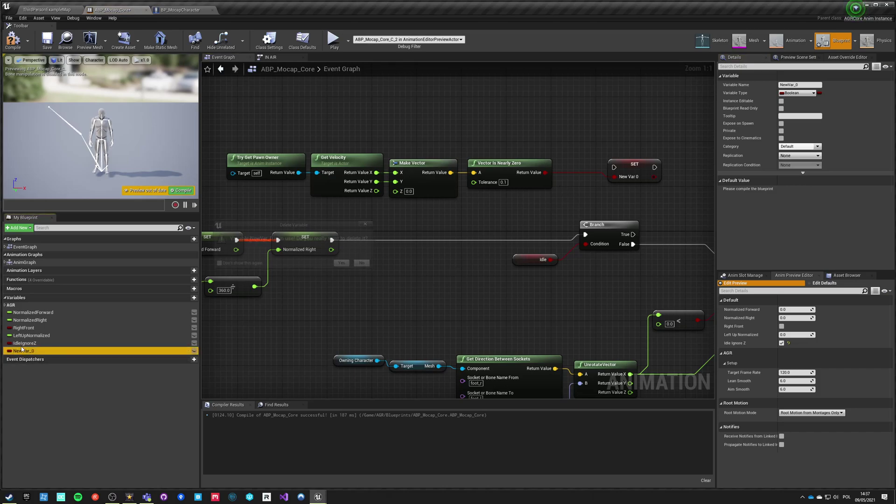
click(343, 264)
Step: Add an IdleIgnoreZ setter fed by Vector Is Nearly Zero and place it between the Normalized Right setter and the Branch
drag(25, 344, 559, 167)
click(575, 183)
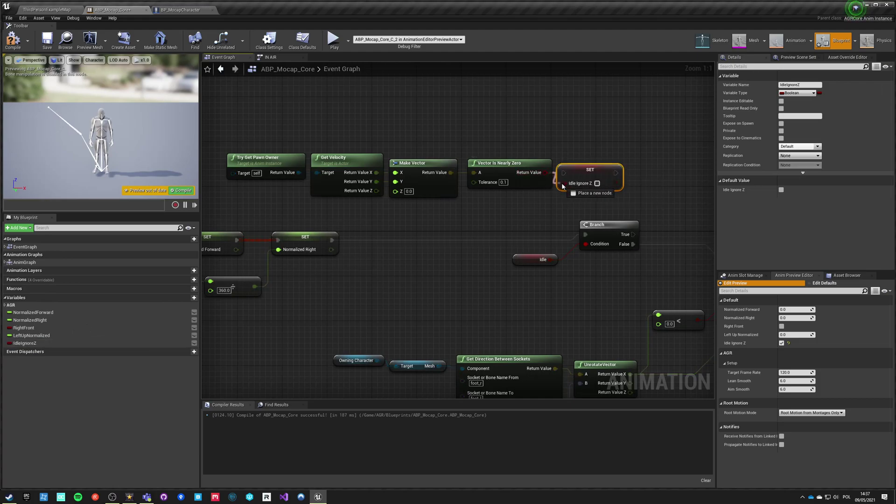
drag(470, 239, 470, 245)
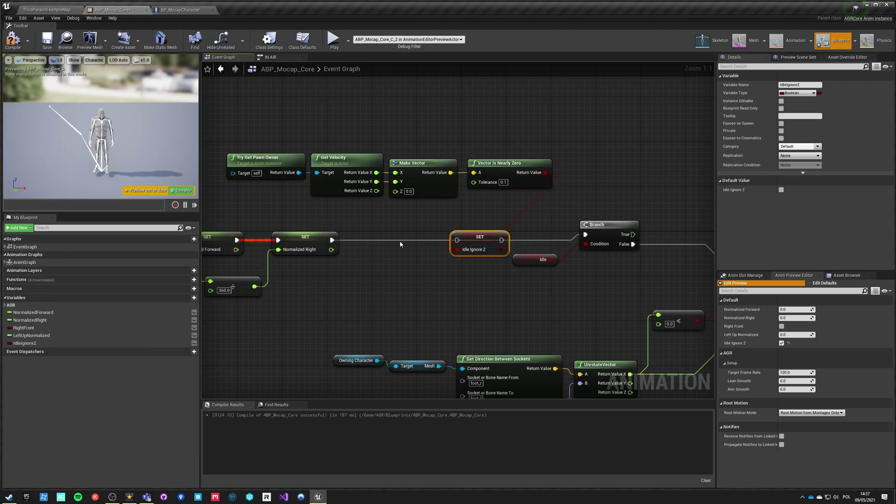
Step: Wire execution through the Idle Ignore Z setter to the Branch, use its value as the condition, and delete the Idle node
click(520, 259)
drag(331, 240, 586, 235)
drag(501, 249, 589, 244)
click(533, 261)
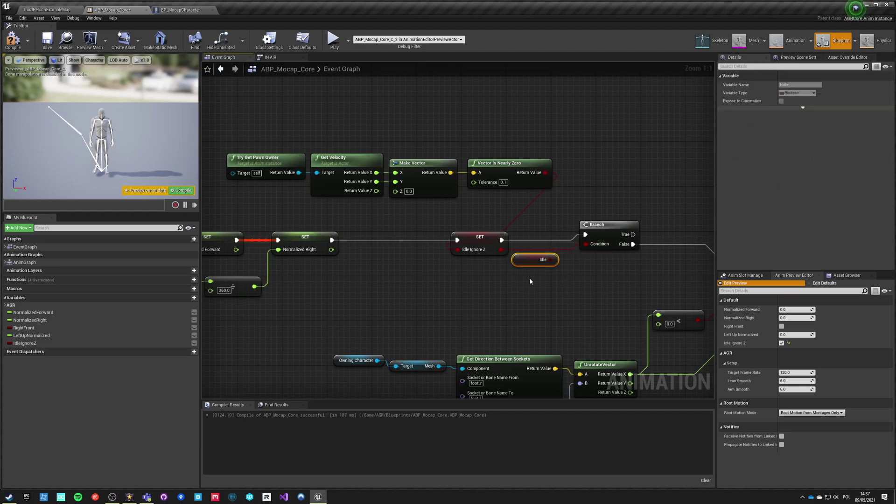
key(Delete)
Step: Examine how the foot socket direction, UnrotateVector and Map Range Clamped nodes feed the Right Front and Left Up Normalized setters
right_drag(599, 232, 456, 220)
scroll(357, 293, down, 2)
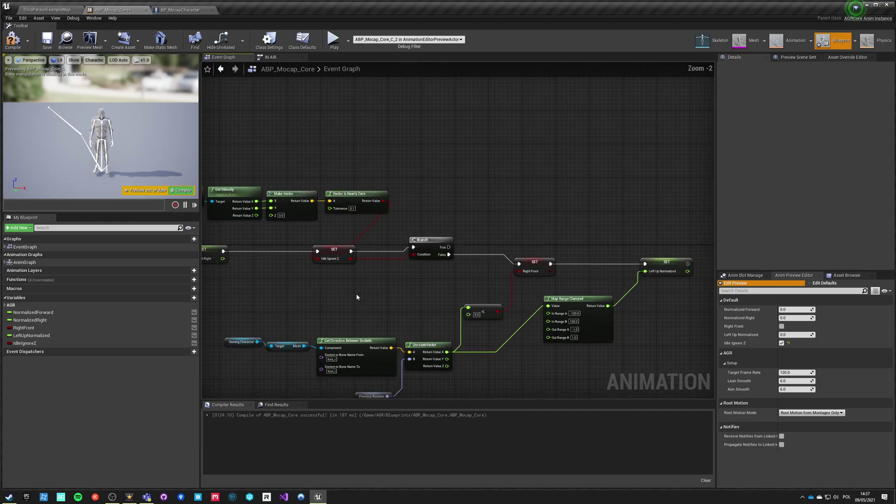
drag(641, 245, 584, 337)
right_drag(505, 344, 437, 267)
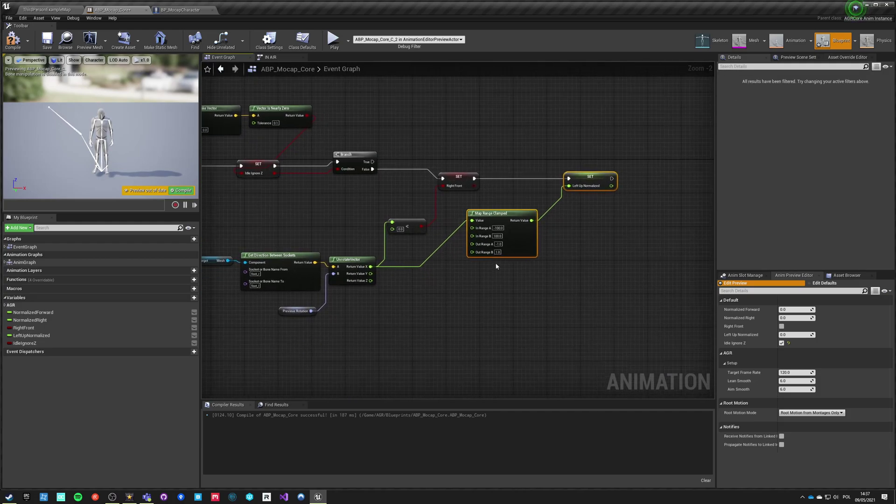
scroll(491, 269, up, 2)
click(412, 295)
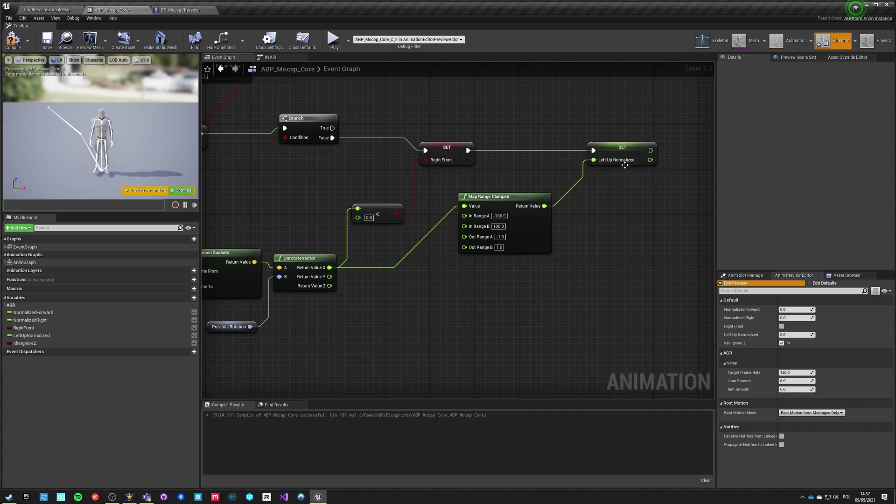
right_drag(419, 282, 598, 273)
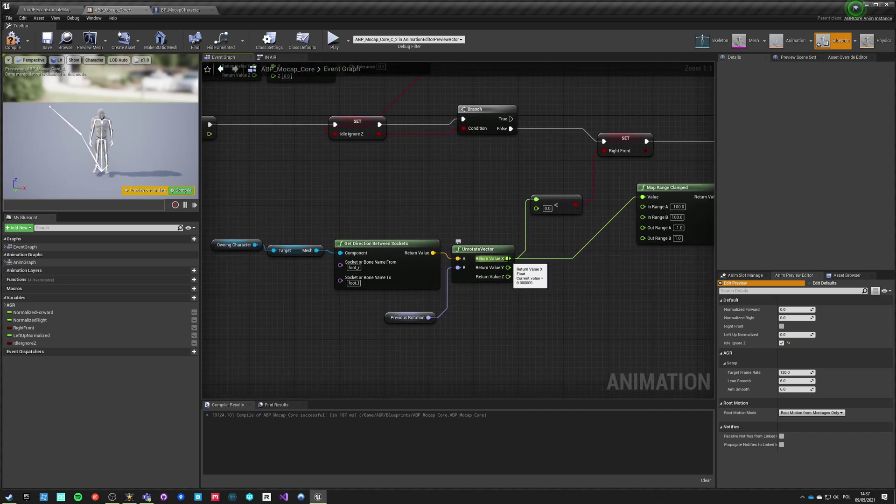
right_drag(497, 273, 374, 303)
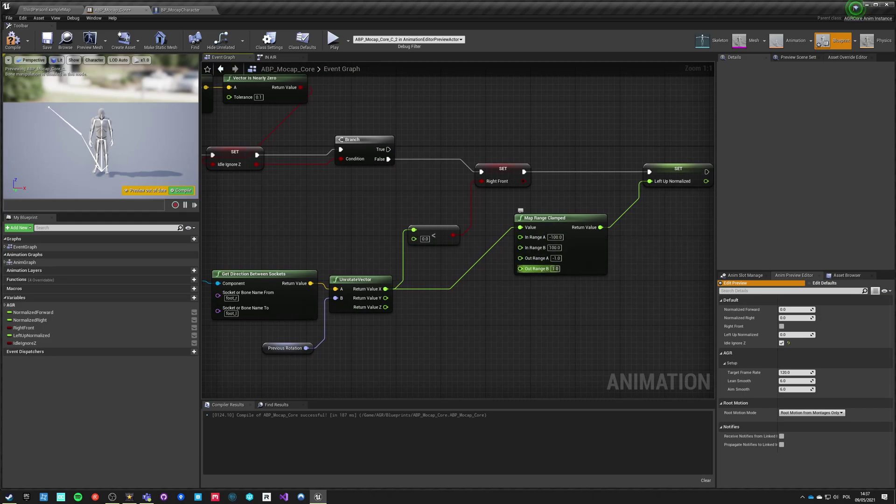
drag(386, 289, 502, 292)
text(norma)
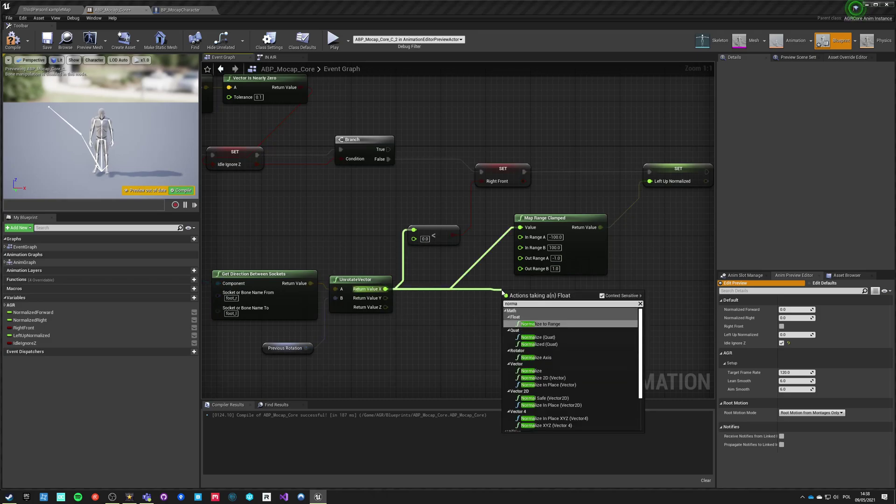
key(Return)
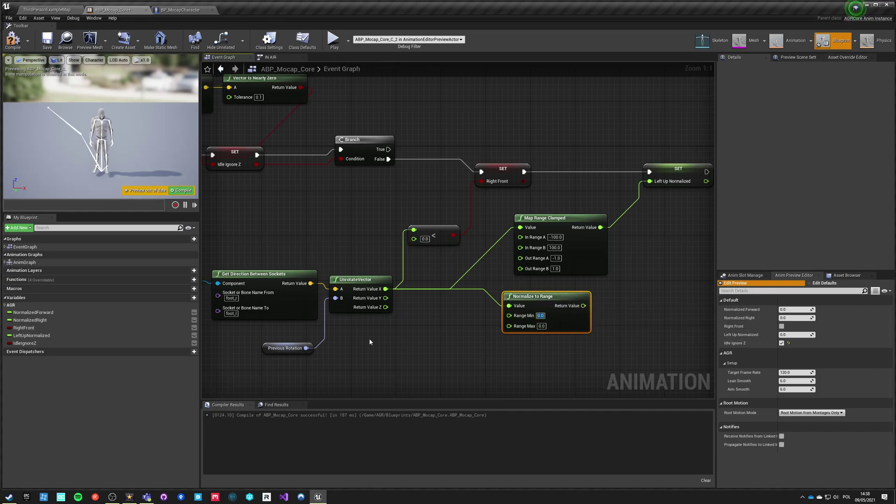
text(1)
key(Return)
click(474, 335)
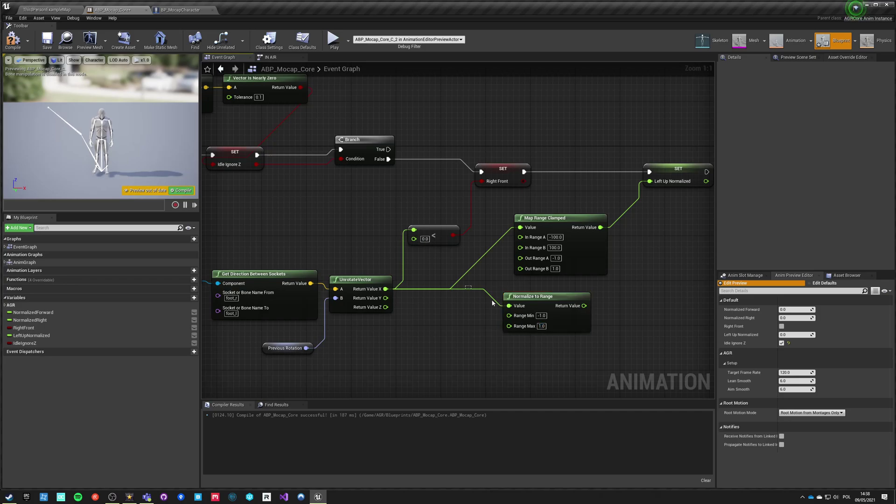
click(513, 299)
key(Delete)
Step: Compile the animation blueprint and check the execution flow through the Idle Ignore Z setter and the Branch
right_drag(510, 287, 446, 290)
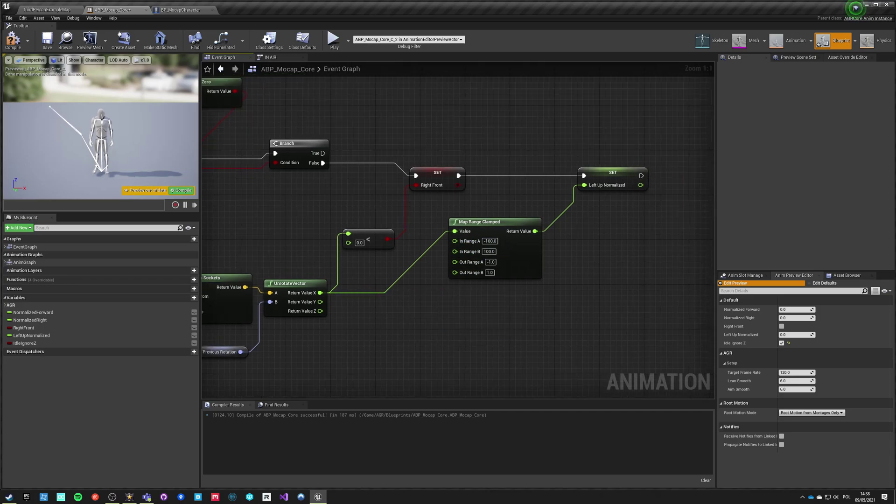
click(14, 43)
right_drag(416, 323, 502, 375)
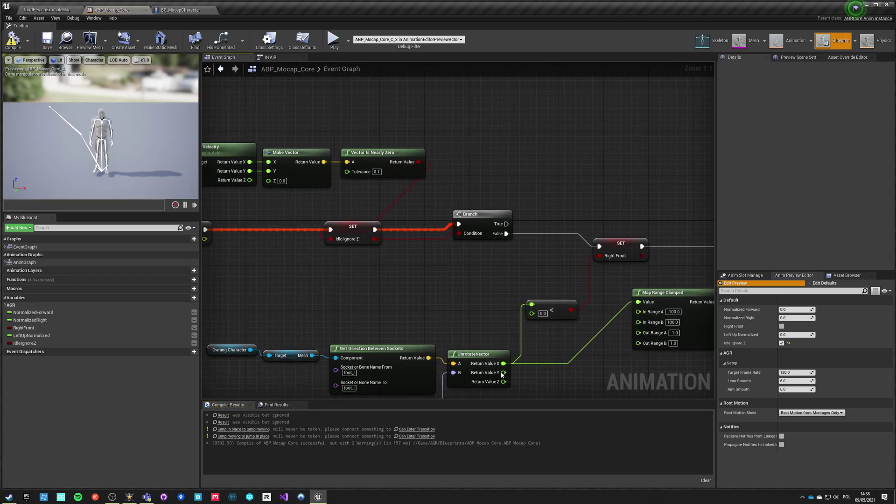
right_drag(301, 247, 350, 246)
scroll(308, 257, down, 2)
right_drag(280, 266, 378, 258)
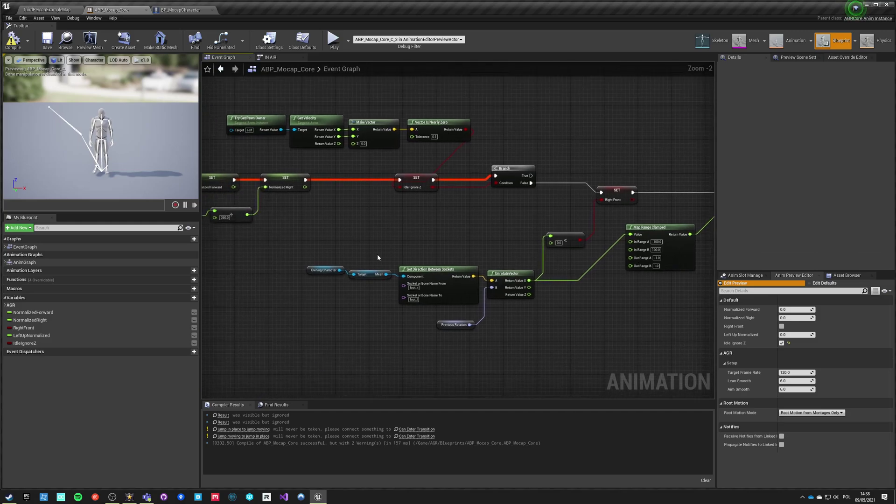
Step: In the IN AIR machine's "jump in place" state, add Play JumpIdleStart connected to the Output Animation Pose
double_click(21, 263)
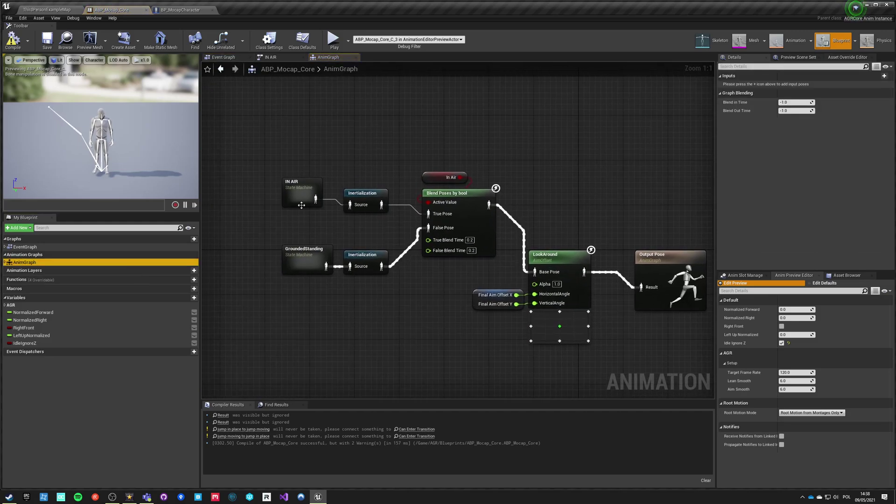
double_click(301, 206)
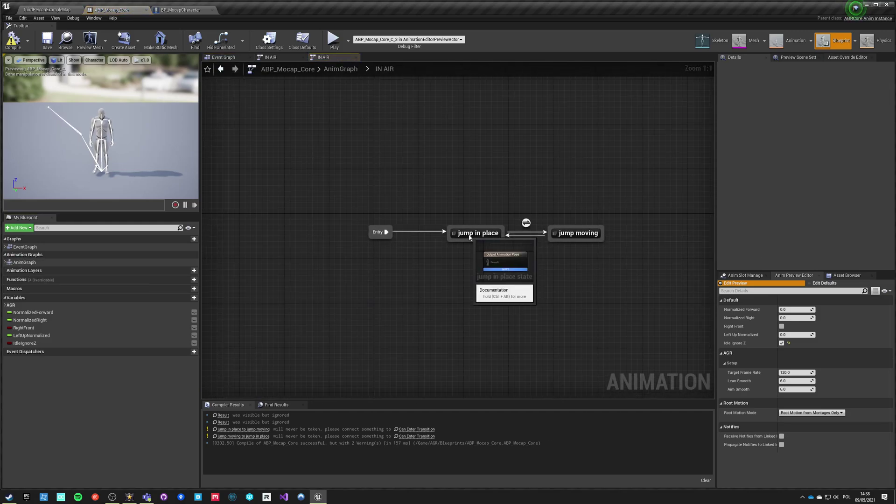
double_click(470, 236)
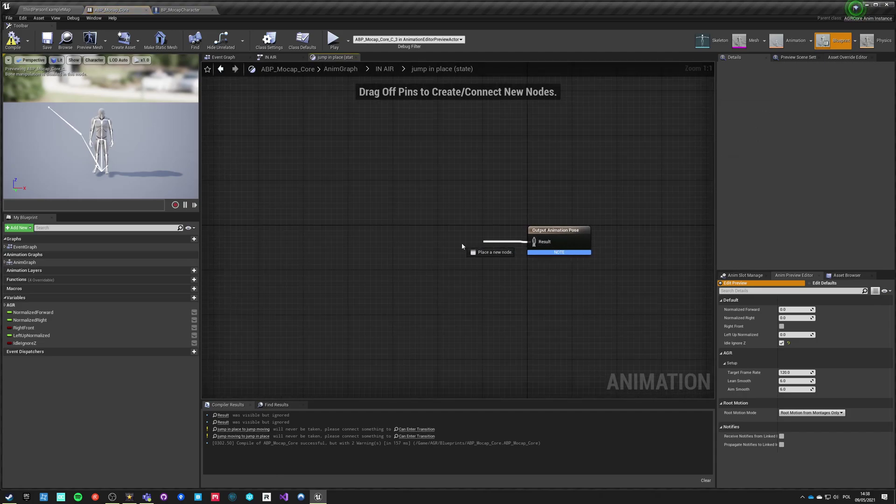
drag(462, 246, 428, 253)
text(jump sta)
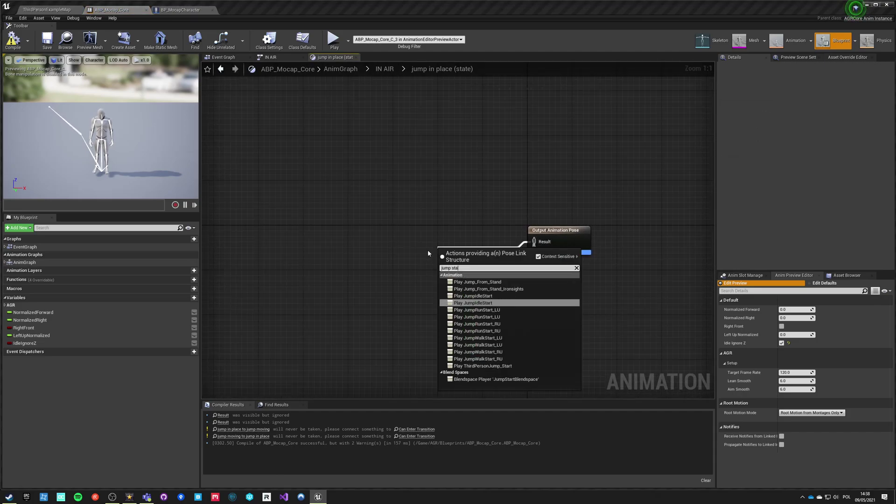
text(rt)
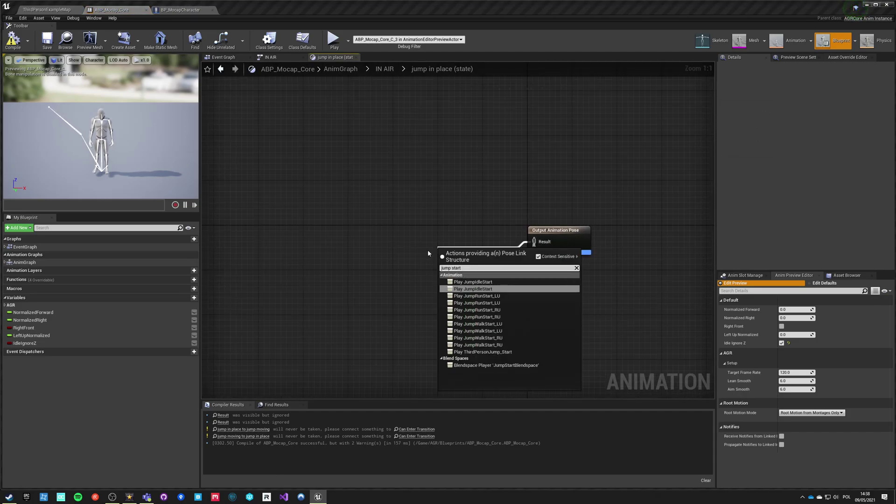
click(487, 285)
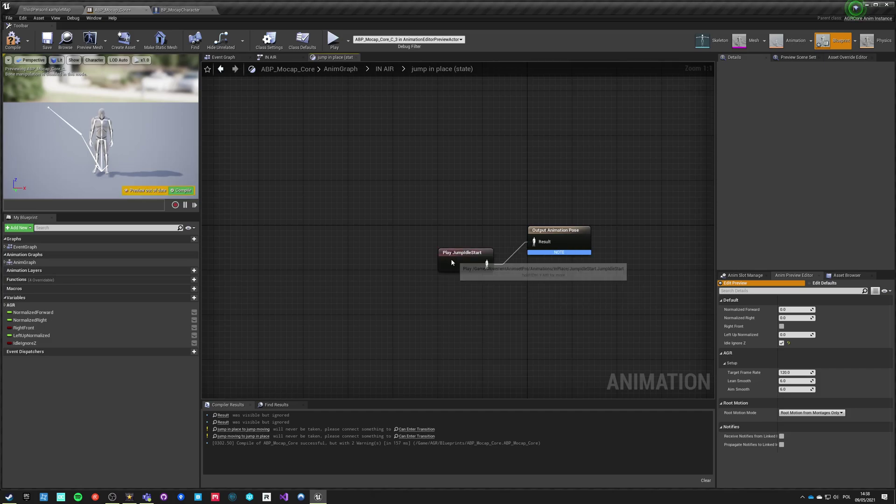
Step: Line up the JumpIdleStart player with the output pose, compile and save the blueprint, and return to the IN AIR state machine
click(392, 287)
click(51, 43)
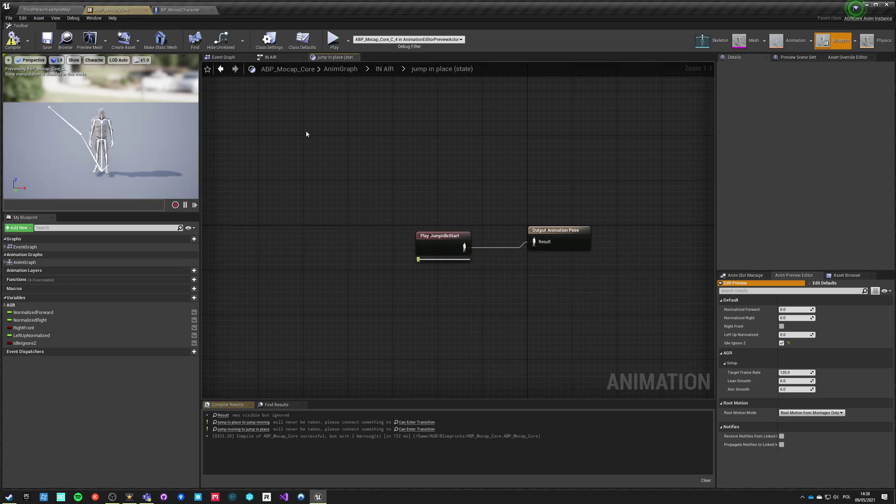
click(382, 70)
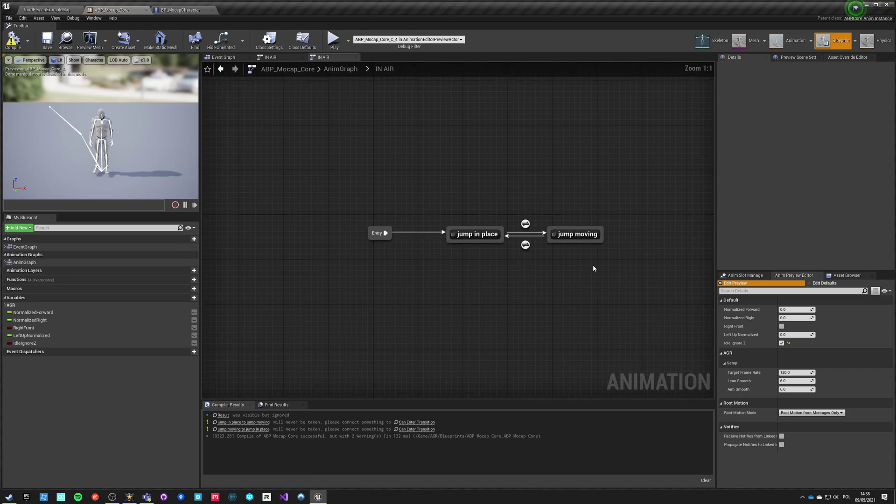
Step: In the "jump in place" to "jump moving" transition rule, feed IdleIgnoreZ through a NOT node into Can Enter Transition, and return to IN AIR
double_click(524, 226)
drag(24, 343, 385, 253)
click(348, 257)
text(not)
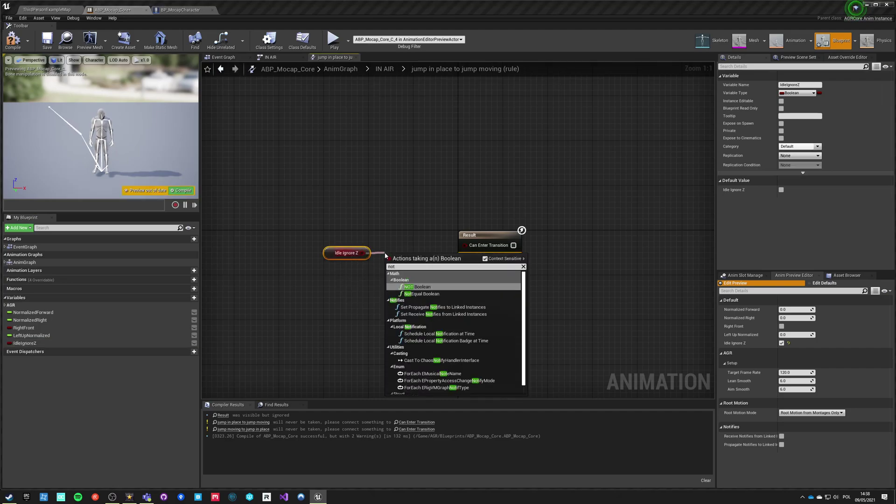
key(Return)
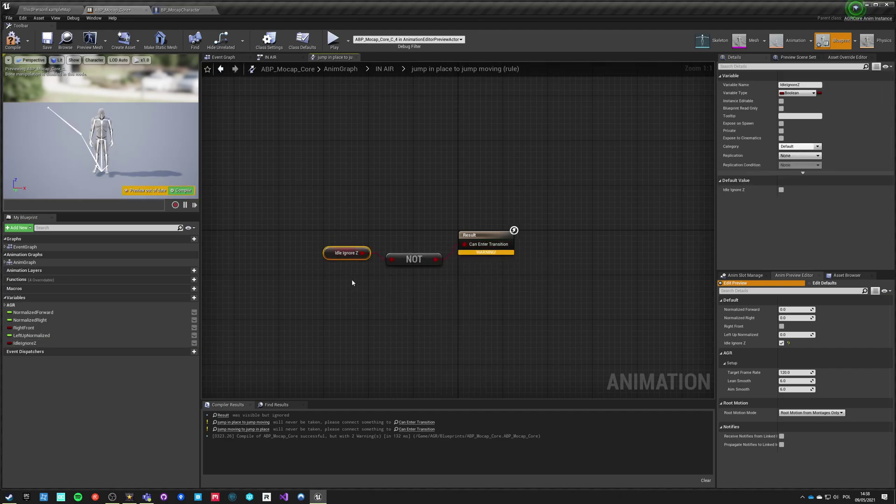
click(406, 72)
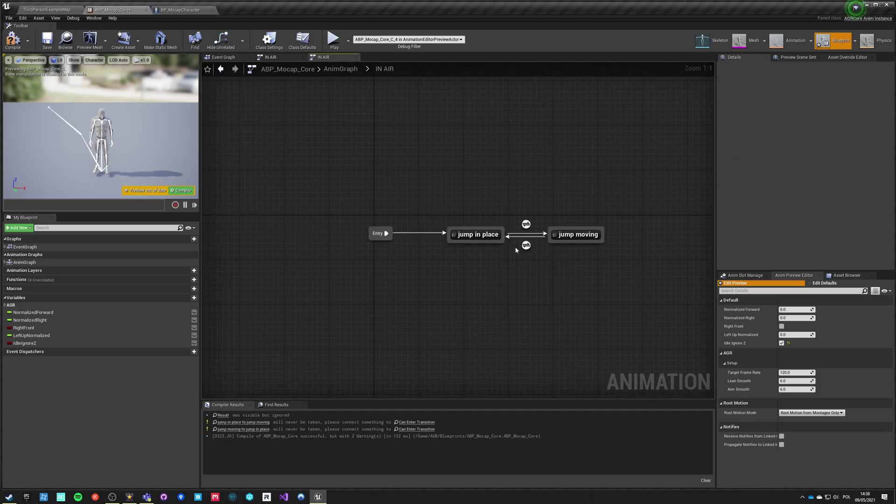
Step: In the "jump moving" to "jump in place" transition rule, connect IdleIgnoreZ directly to Can Enter Transition, return to IN AIR and compile
double_click(526, 245)
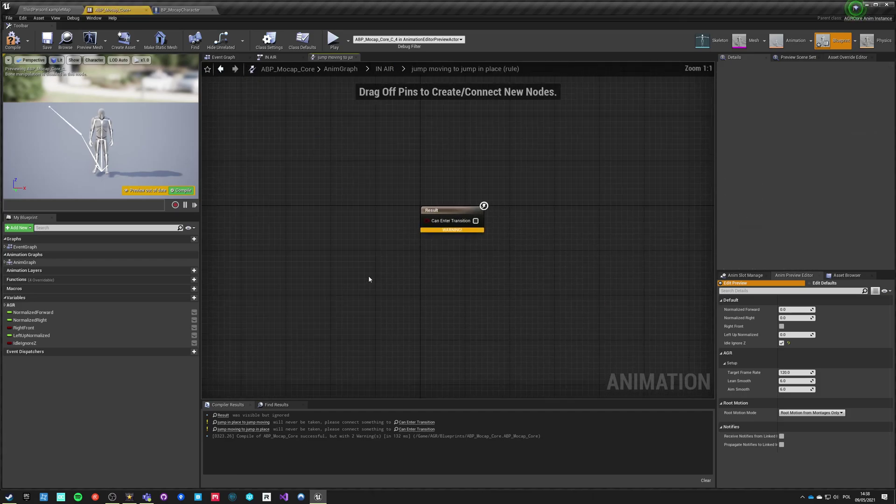
drag(30, 344, 333, 263)
drag(462, 248, 462, 248)
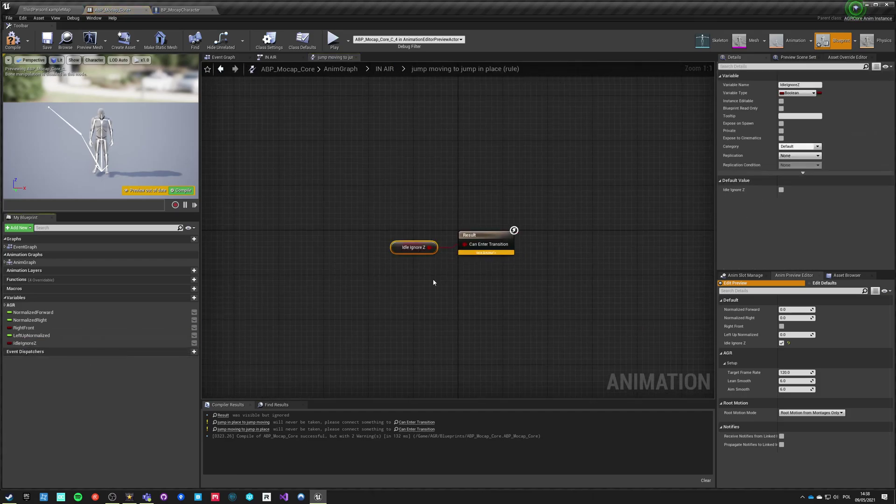
click(384, 70)
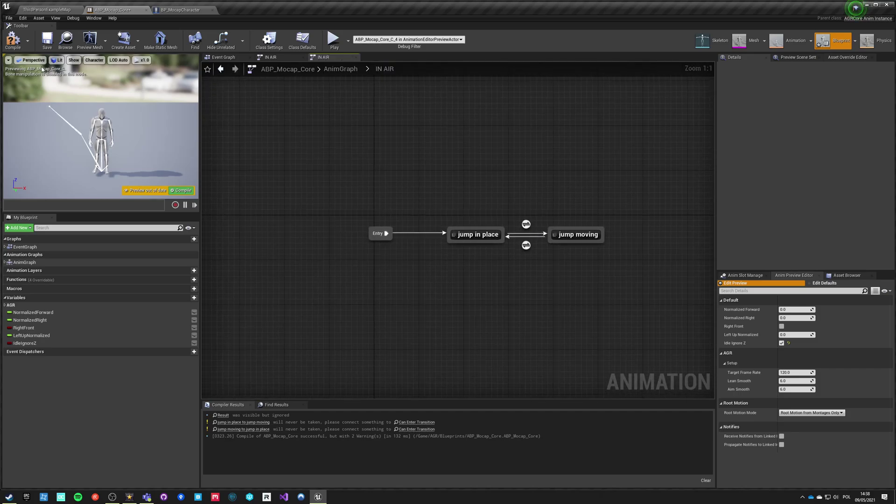
key(F7)
Step: In the "jump moving" state, add Play ThirdPersonJump_Loop connected to the Output Animation Pose, then compile and save the blueprint
click(578, 235)
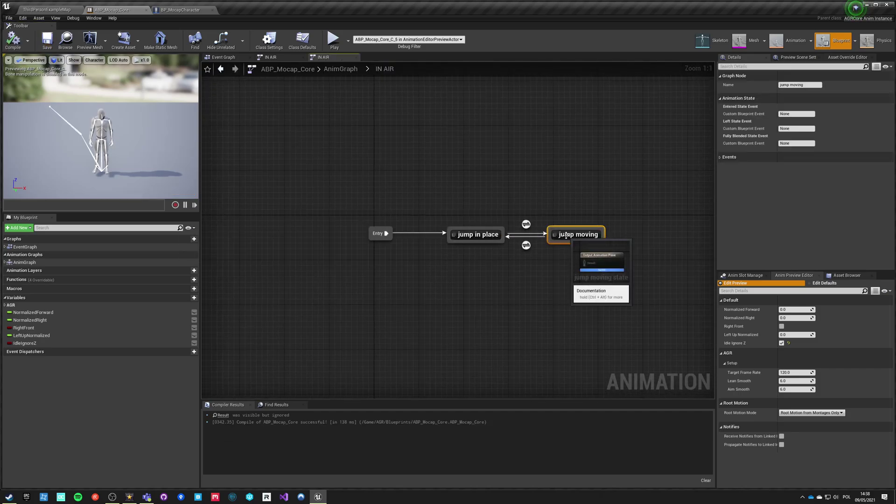
double_click(577, 234)
drag(465, 246, 369, 250)
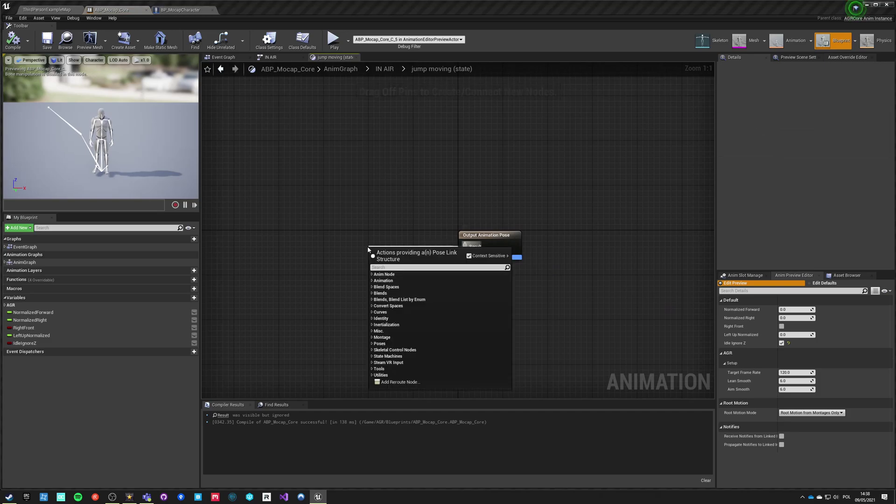
text(jump loop)
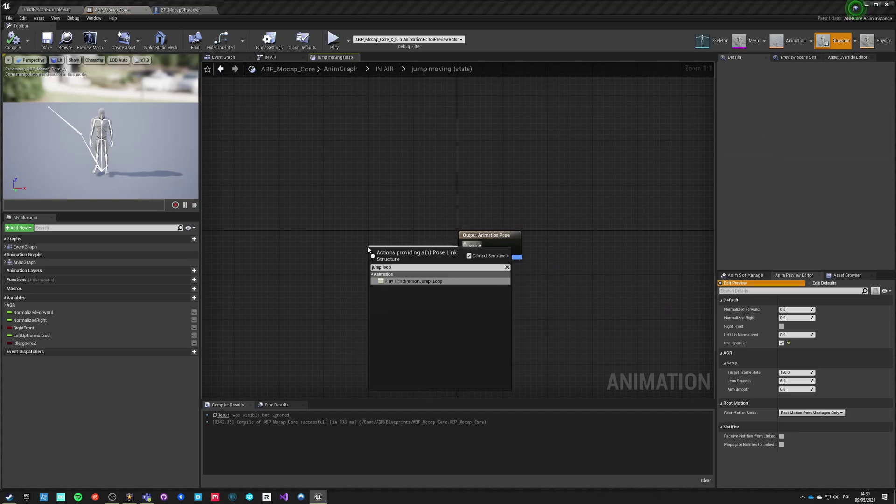
key(Return)
drag(373, 262, 352, 238)
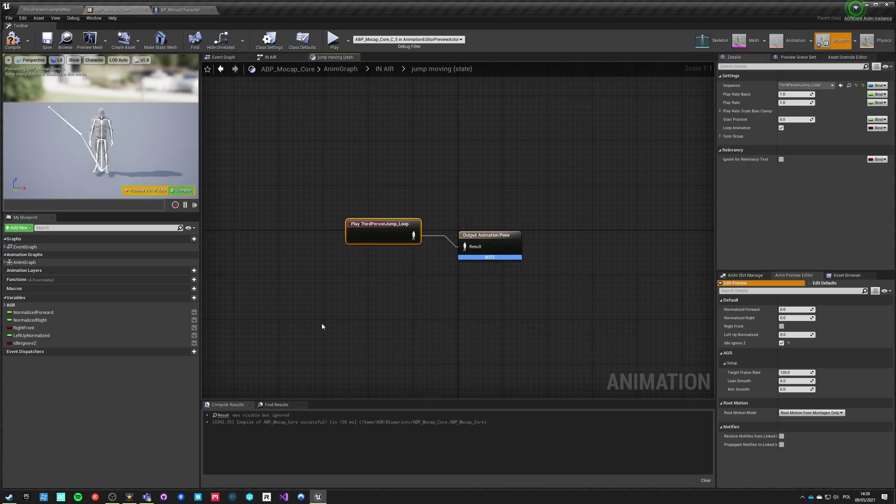
click(321, 323)
click(17, 43)
click(45, 45)
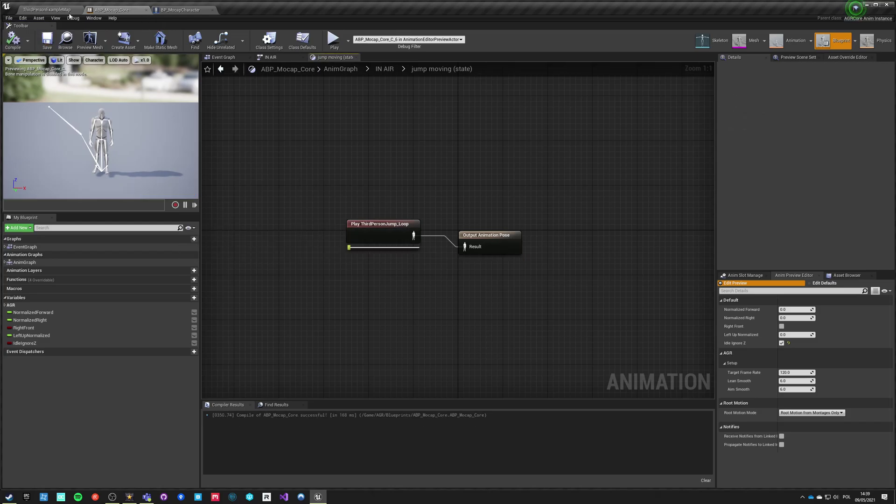
Step: Play-test the character by jumping while standing still and while running, and end the preview
click(47, 9)
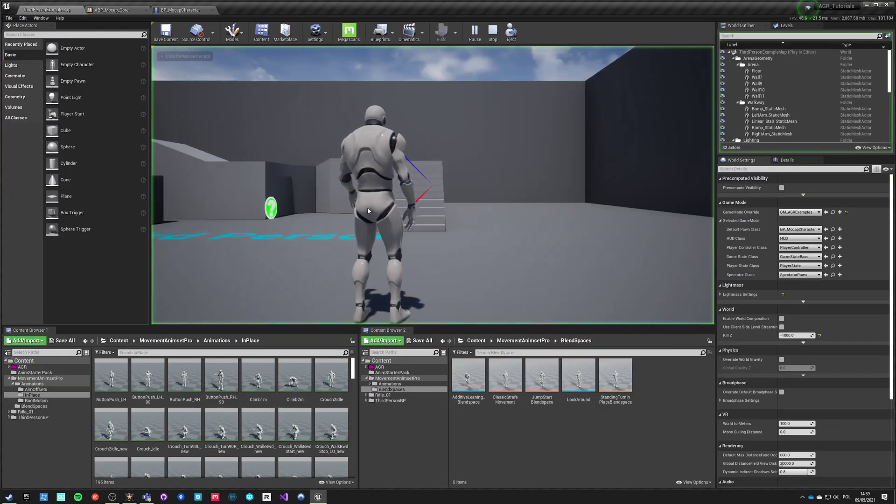
click(111, 9)
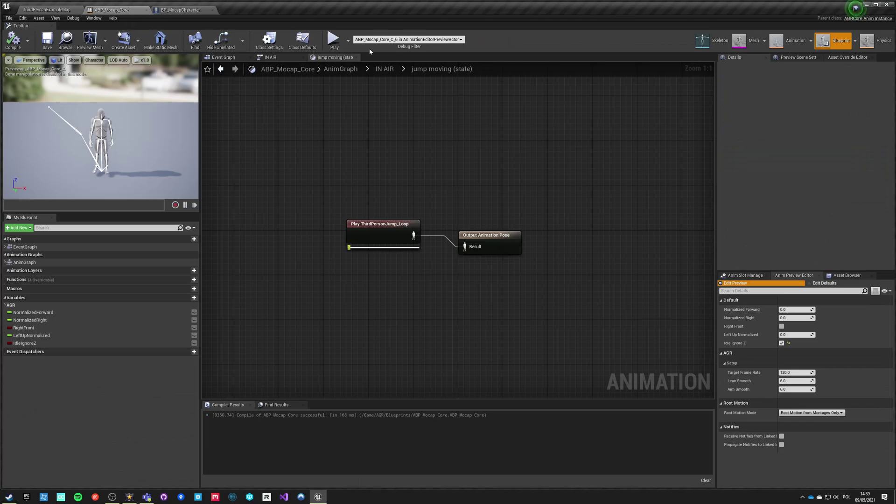
click(333, 41)
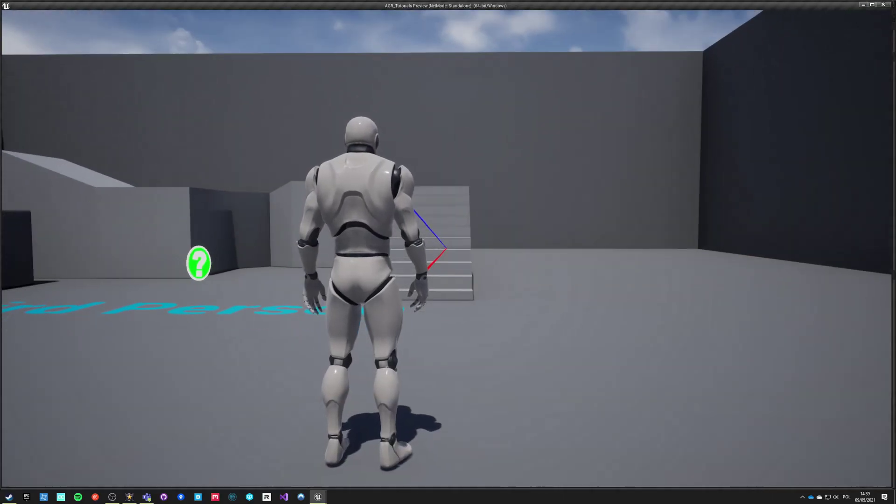
key(space)
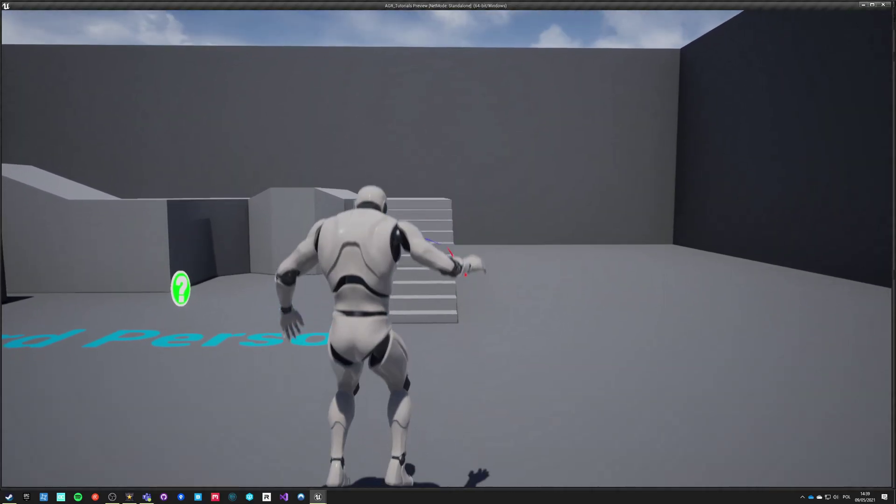
key(space)
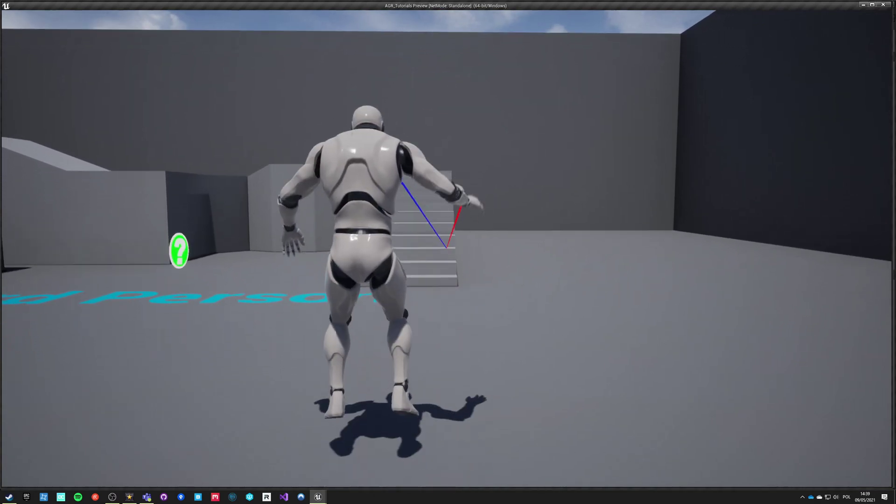
key(w)
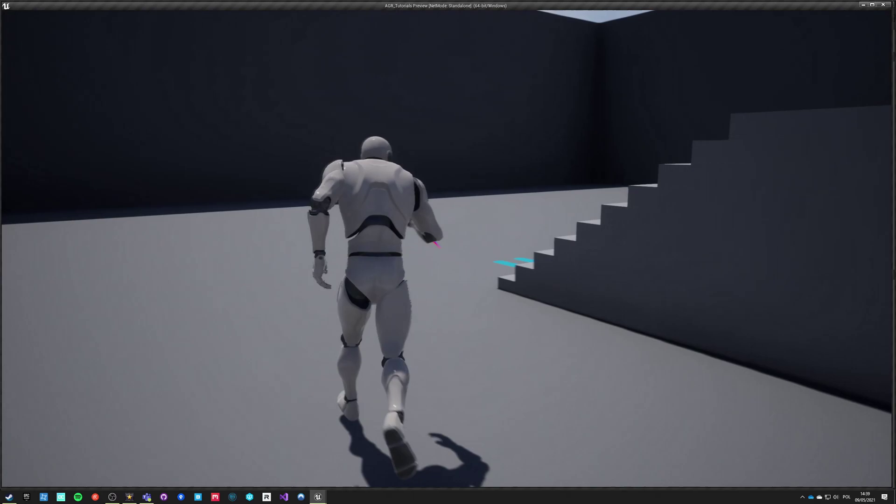
key(space)
key(space)
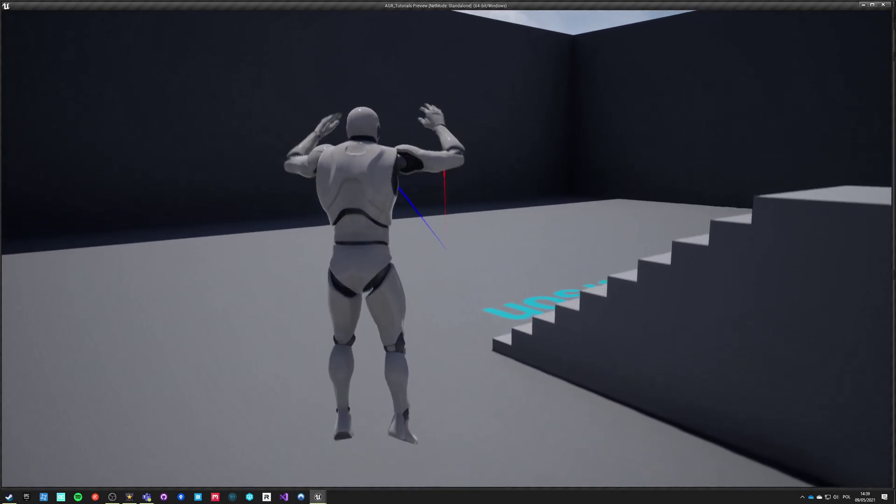
key(w)
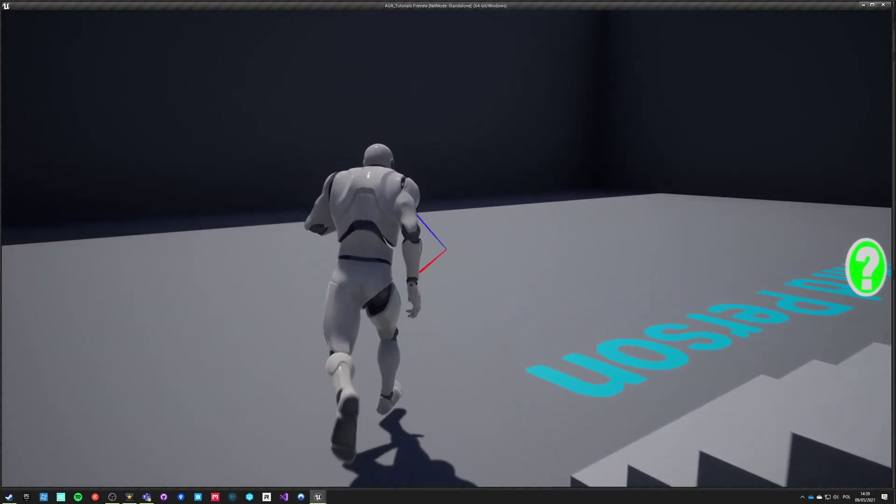
key(space)
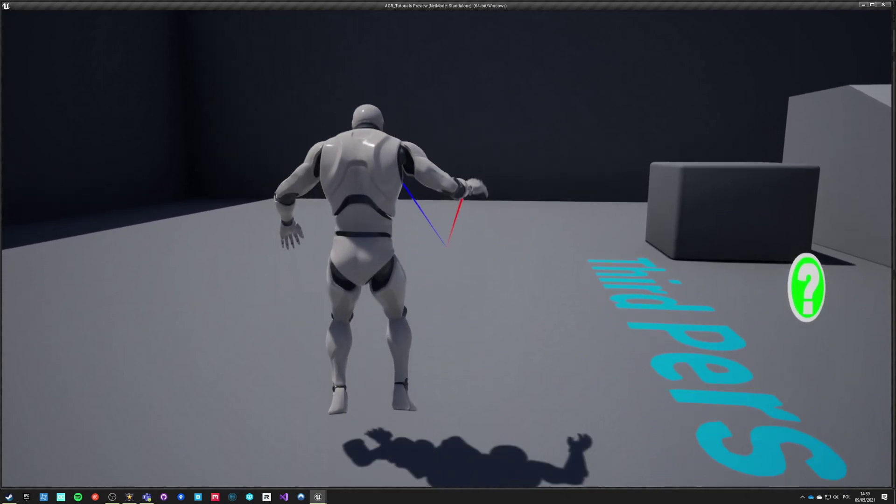
key(space)
key(space)
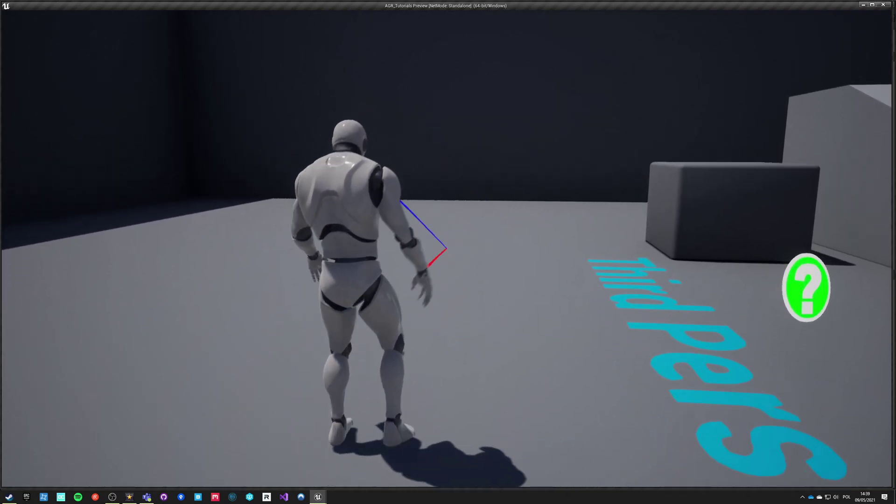
key(Escape)
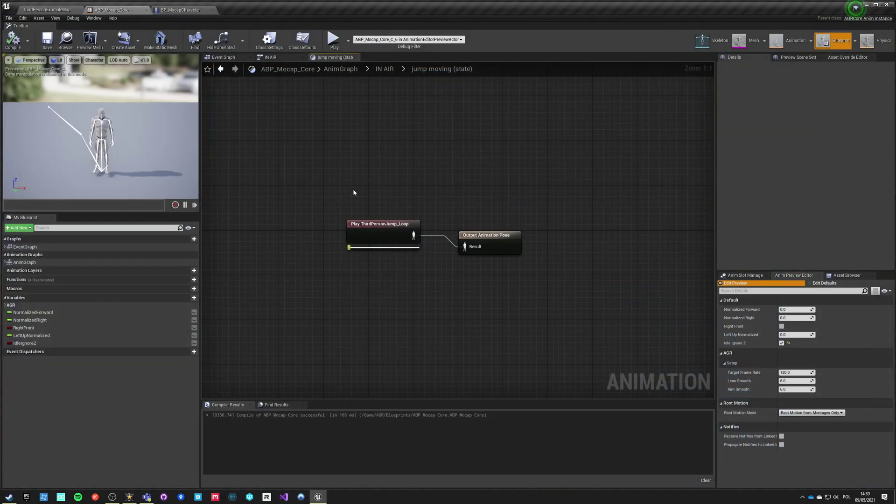
Step: In the "jump moving" state, spread the nodes apart, add a state machine named "Jumping in place", and remove the Play ThirdPersonJump_Loop node
drag(366, 232, 287, 232)
click(346, 295)
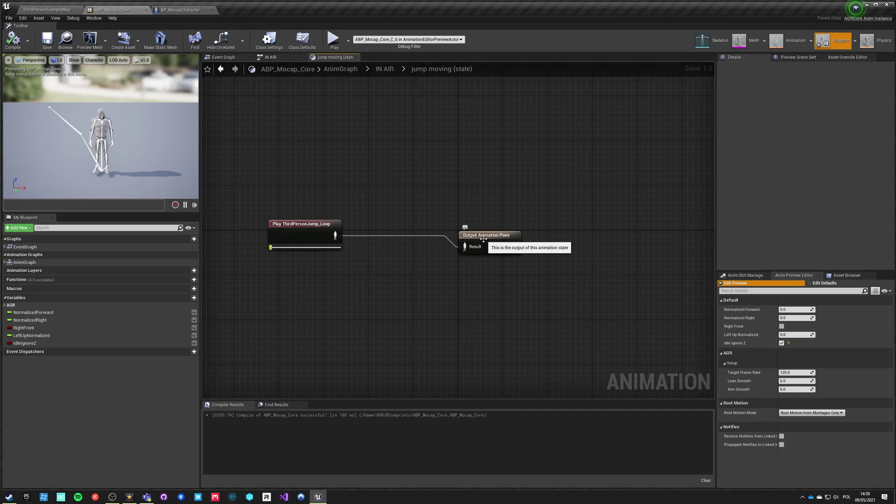
drag(484, 240, 506, 217)
right_click(358, 281)
text(stat)
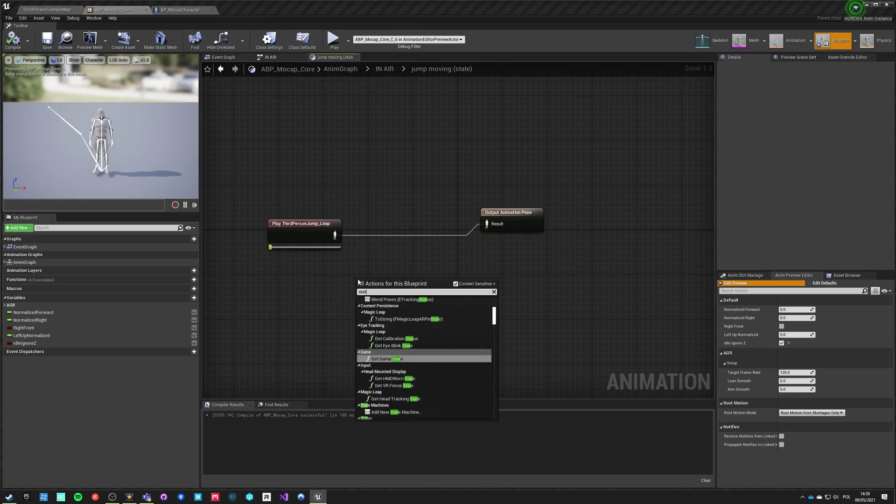
text(e machin)
key(Return)
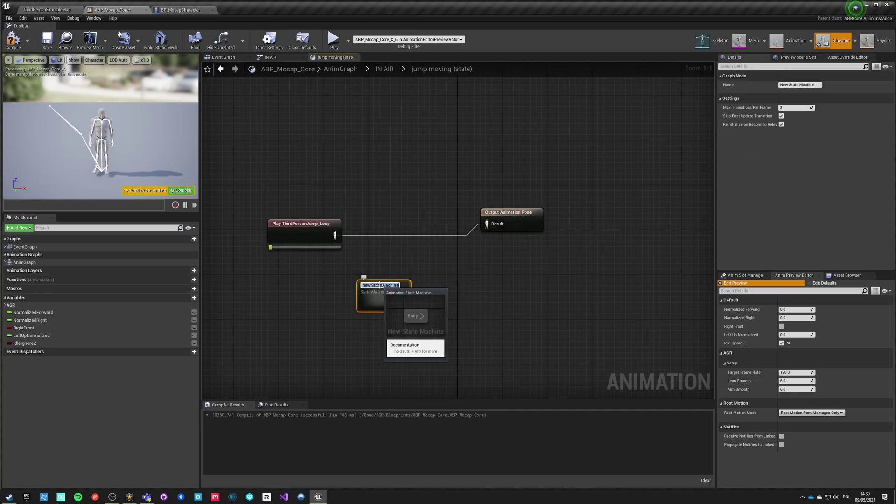
text(J)
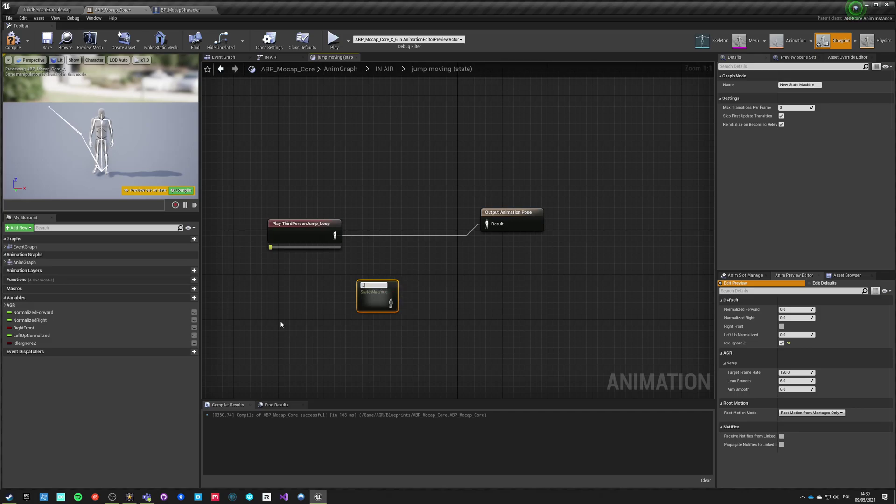
text(umping in place)
key(Return)
drag(283, 324, 295, 279)
key(Delete)
Step: Inside the "Jumping in place" state machine, add a state named "Start" connected to Entry
double_click(389, 282)
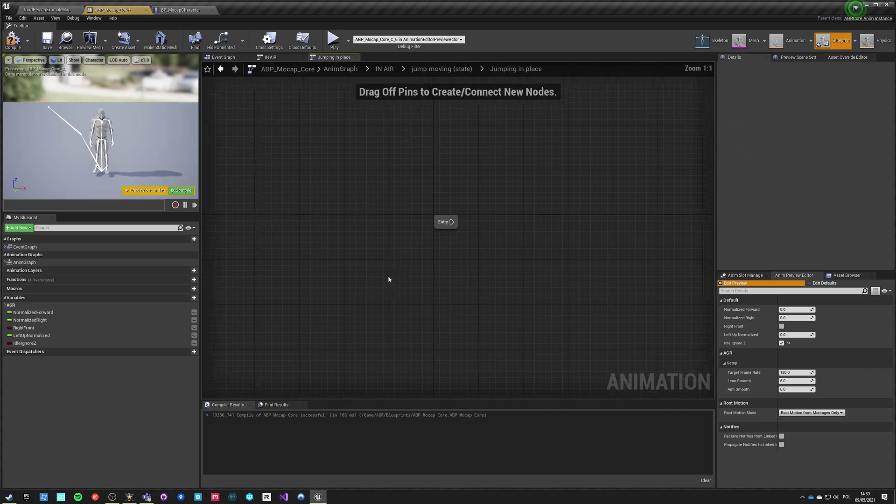
right_drag(388, 279, 412, 294)
drag(476, 237, 521, 246)
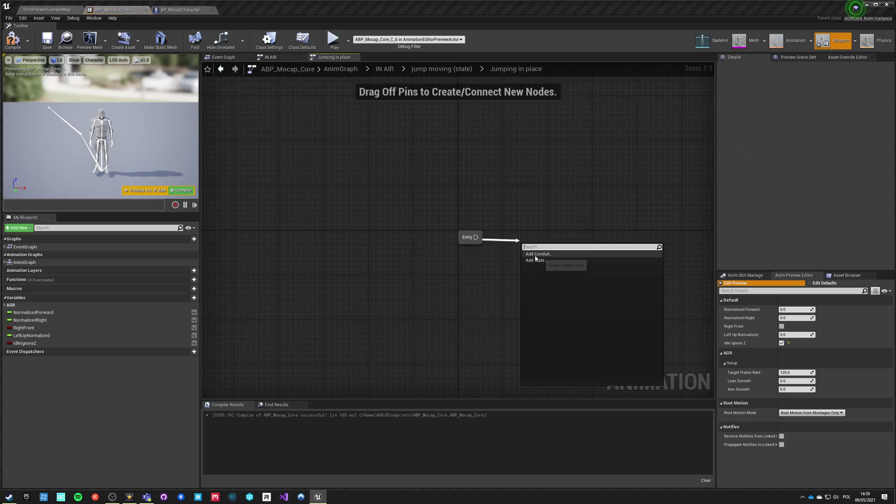
click(536, 260)
text(Start)
key(Return)
Step: Paste the copied animation node into the Start state and return to the "Jumping in place" state machine
double_click(530, 251)
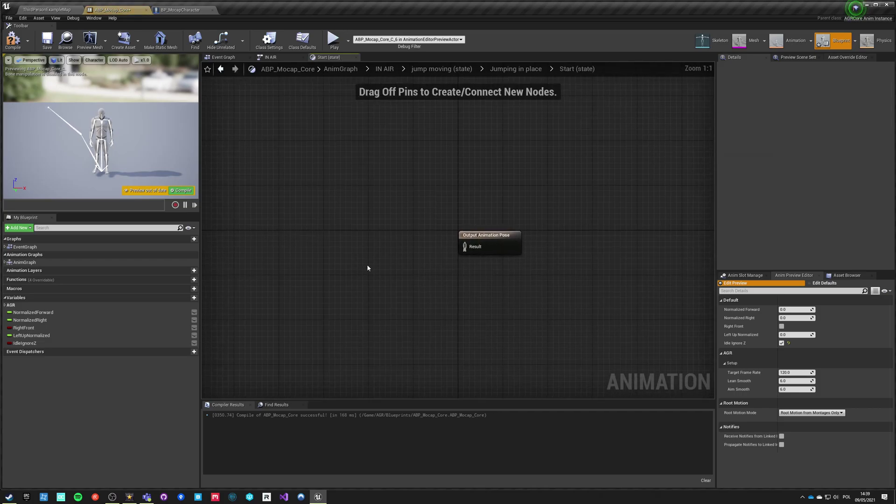
key(ctrl+v)
click(516, 69)
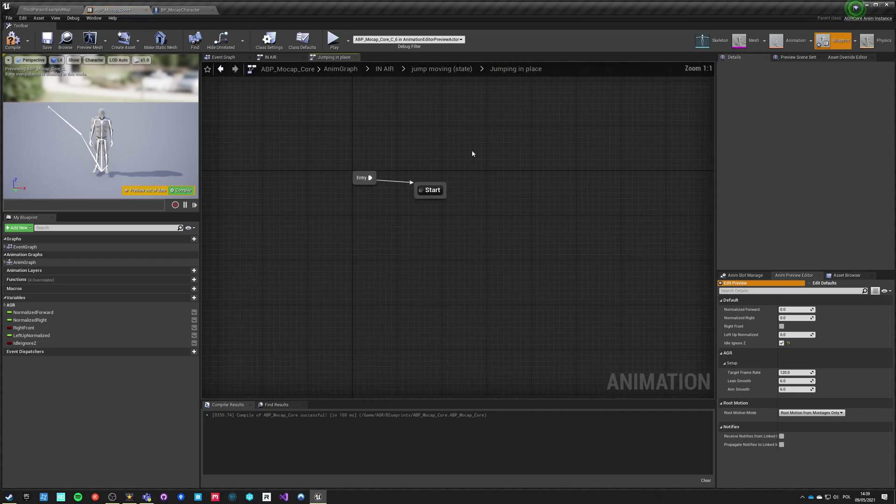
Step: Add a state named "Loop" with a transition leading to it from Start
click(506, 235)
drag(515, 234, 571, 234)
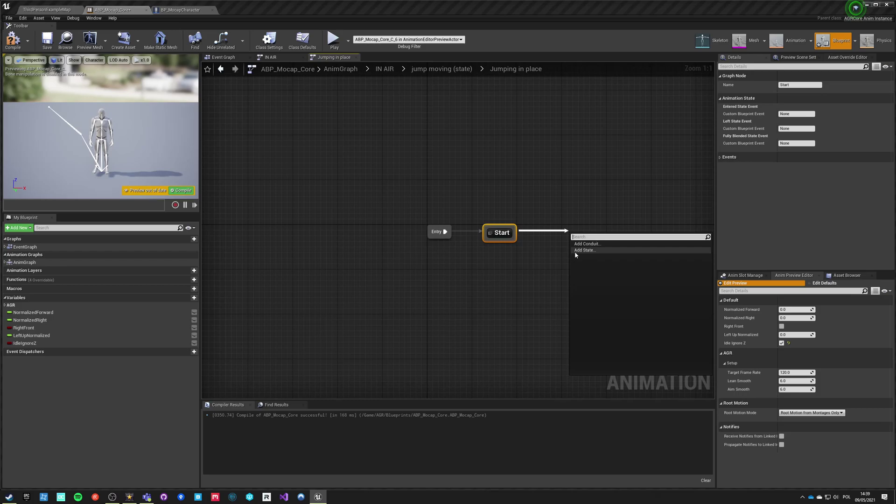
click(575, 249)
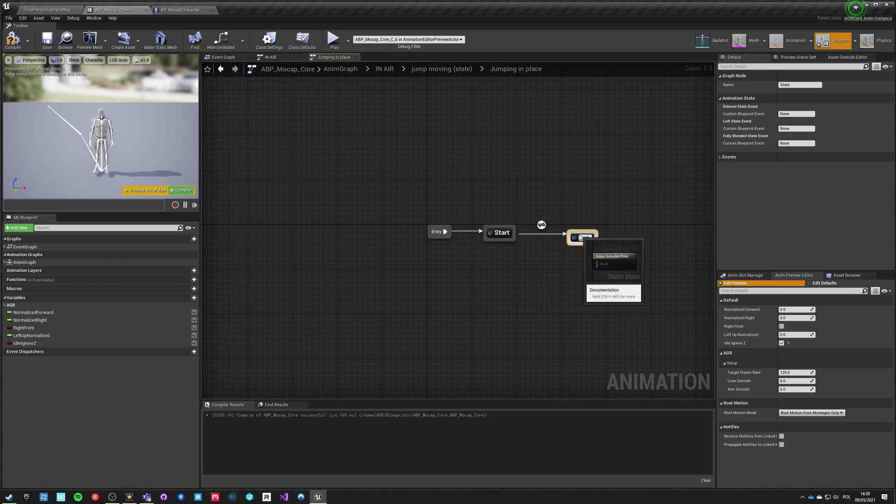
text(Loop)
click(542, 251)
Step: Enable the automatic sequence-based rule on the Start to Loop transition, keep Standard Blend, and line up the Loop state with Start
click(542, 226)
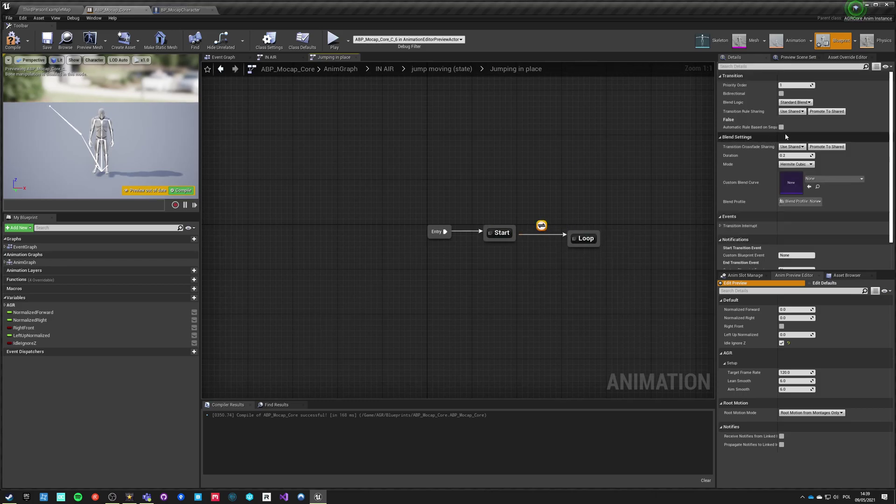
click(782, 127)
click(789, 102)
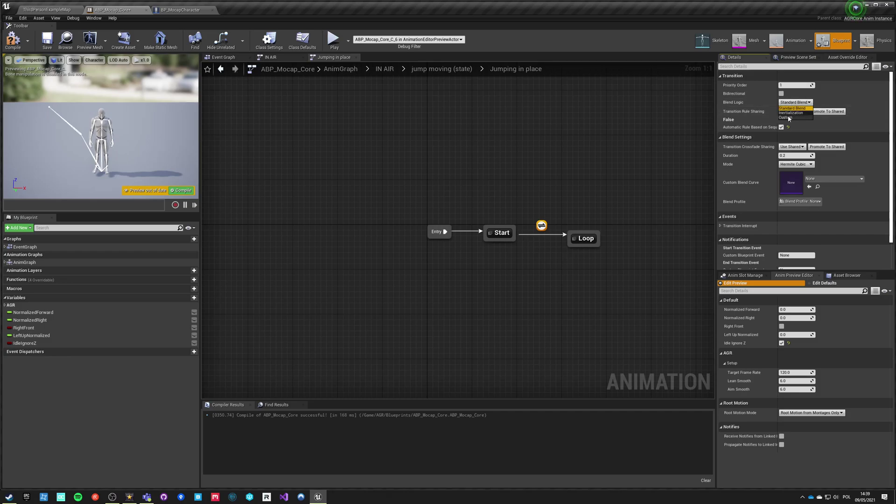
click(792, 108)
click(522, 170)
right_drag(522, 170, 522, 194)
drag(583, 264, 577, 260)
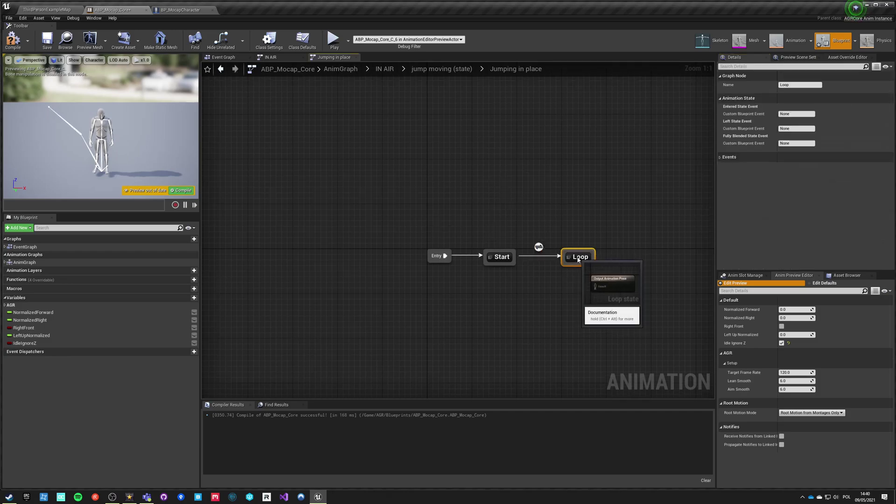
Step: In the Loop state, add Play ThirdPersonJump_Loop connected to Output Animation Pose and return to the "Jumping in place" state machine
click(538, 247)
click(572, 279)
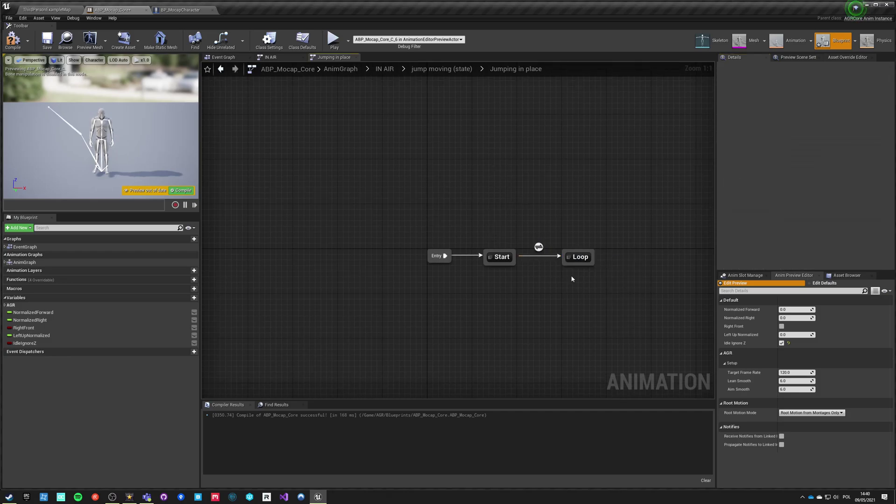
double_click(580, 257)
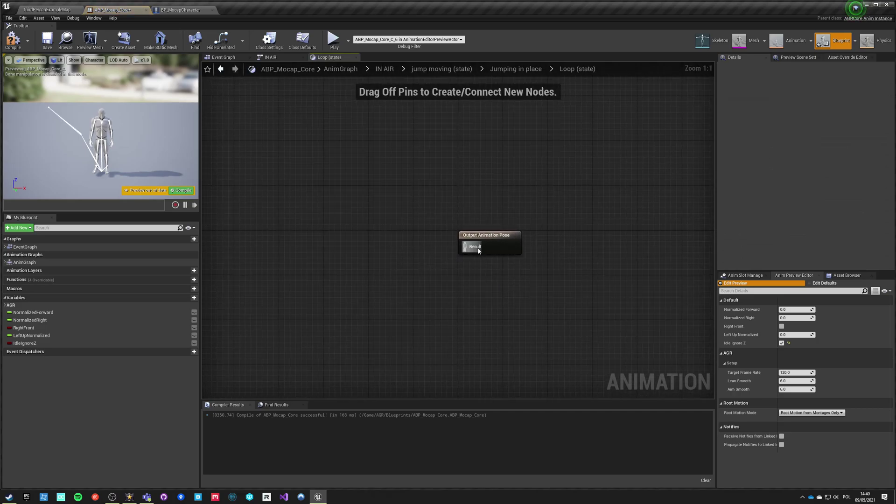
drag(478, 251, 374, 245)
text(third)
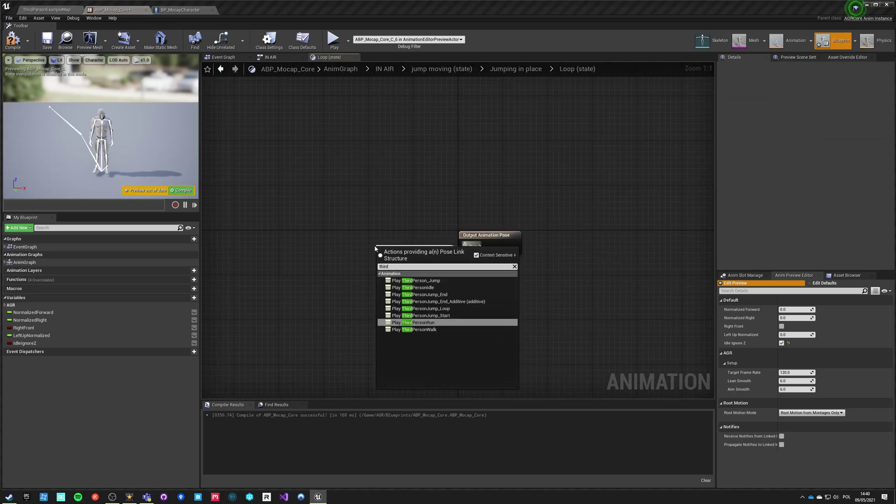
click(420, 308)
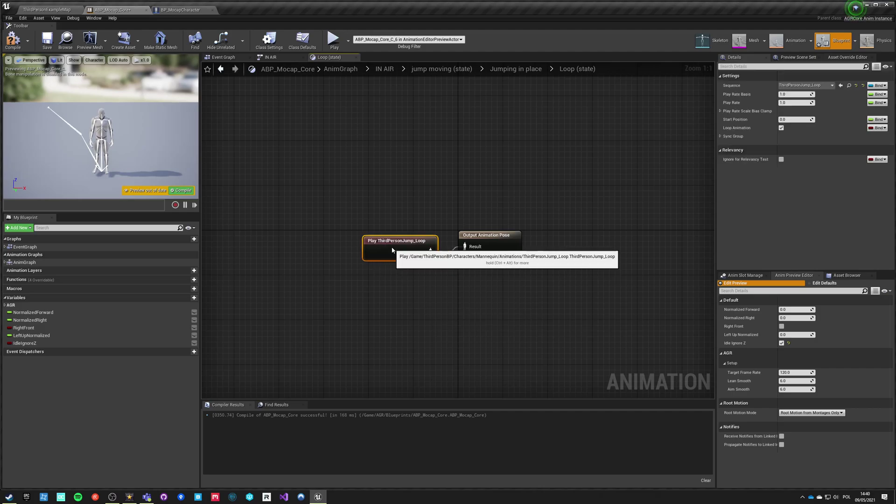
click(516, 69)
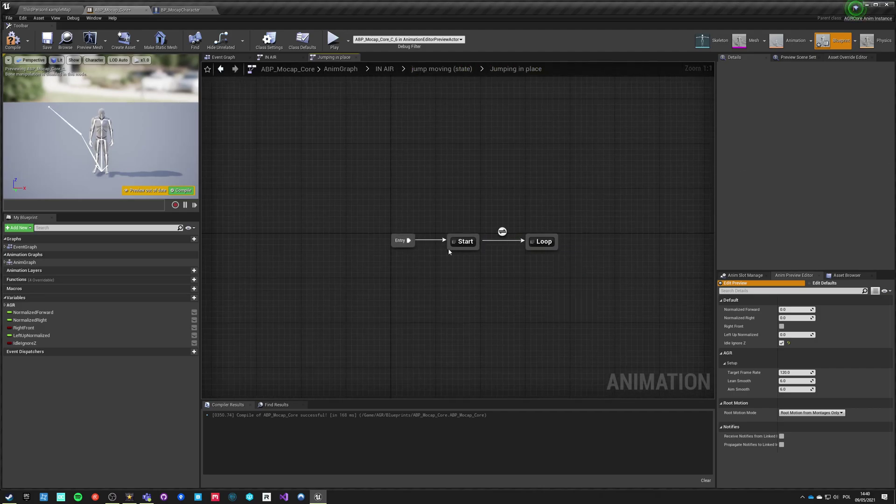
Step: Review the IN AIR transitions and the nested states inside "jump moving", ending back in the IN AIR graph
click(442, 70)
right_drag(462, 253, 480, 264)
drag(414, 274, 478, 209)
click(384, 70)
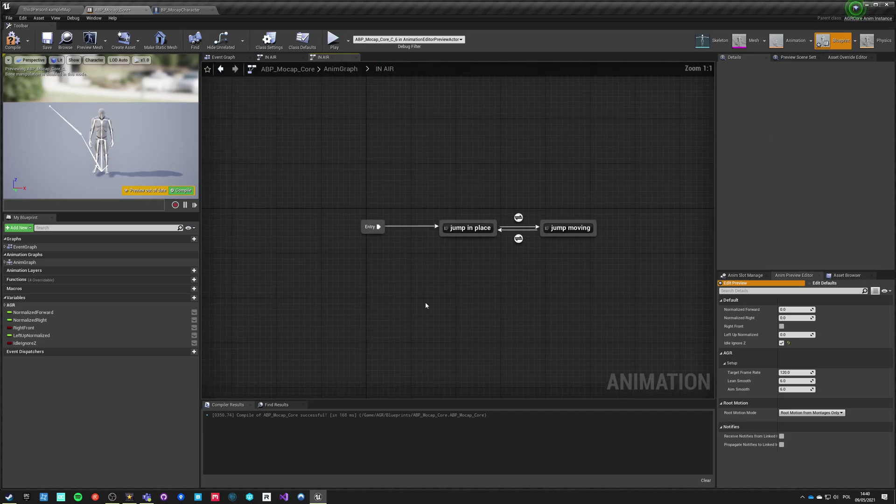
drag(423, 213, 458, 207)
click(456, 228)
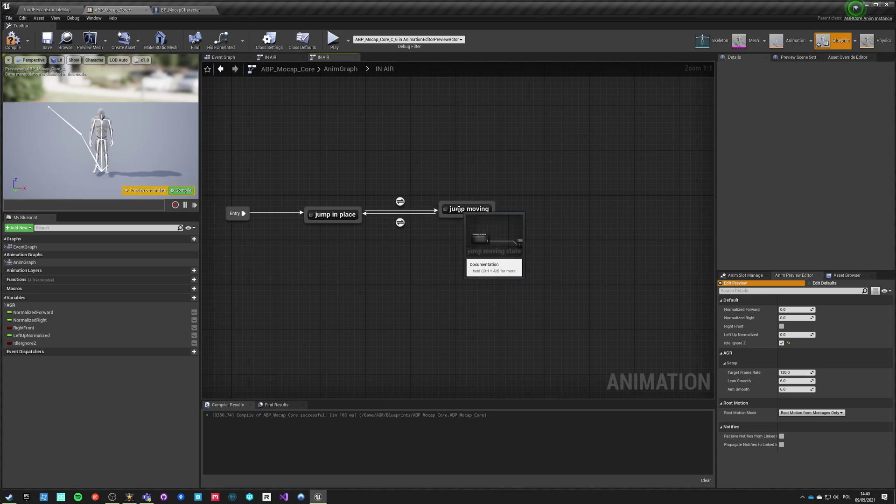
mouse_move(402, 202)
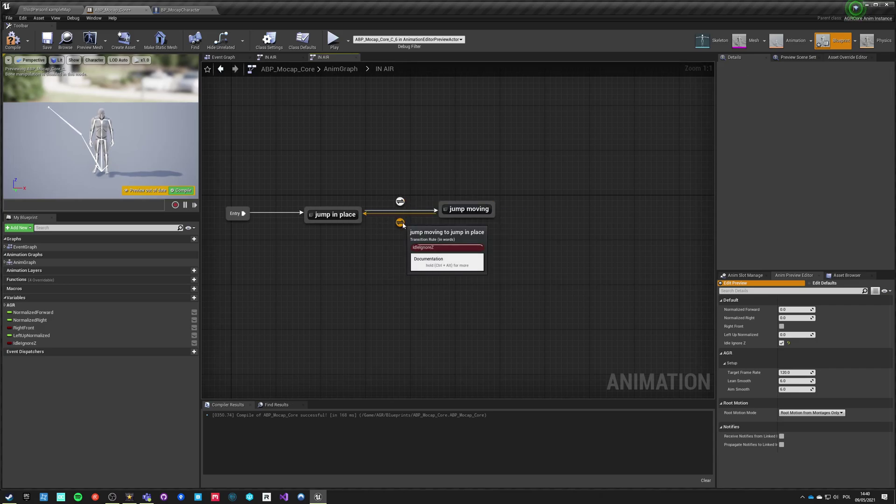
double_click(469, 209)
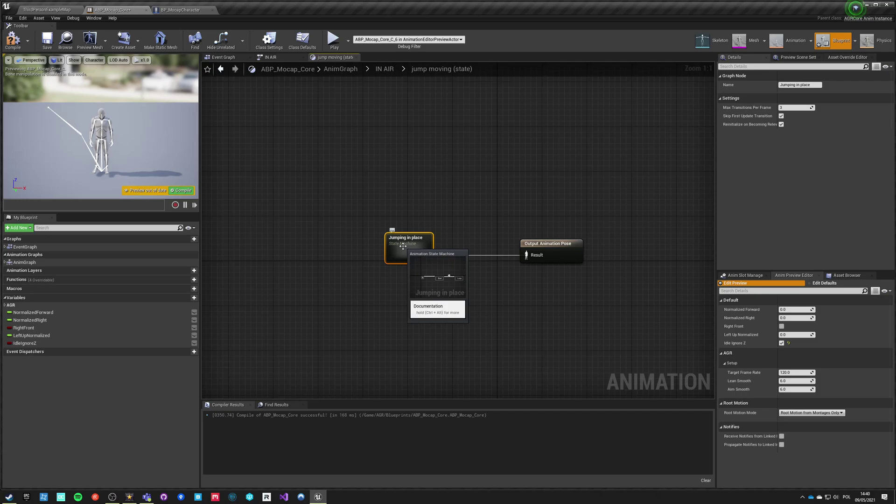
double_click(404, 248)
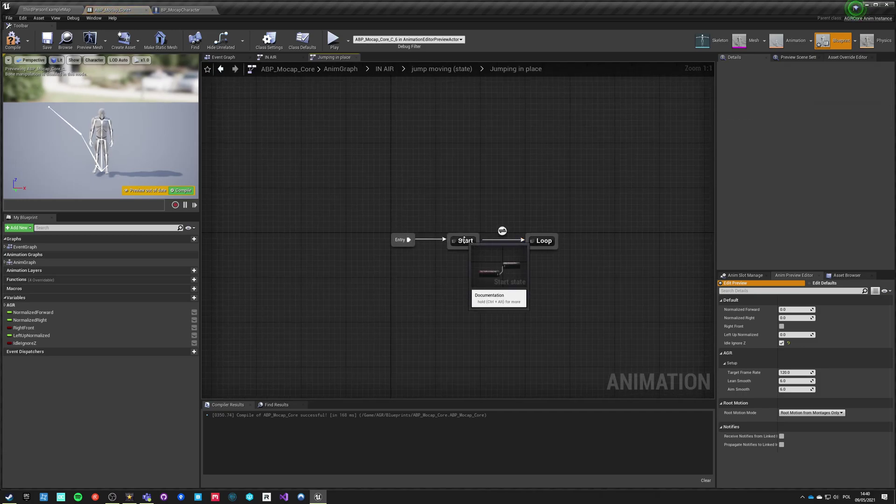
click(439, 70)
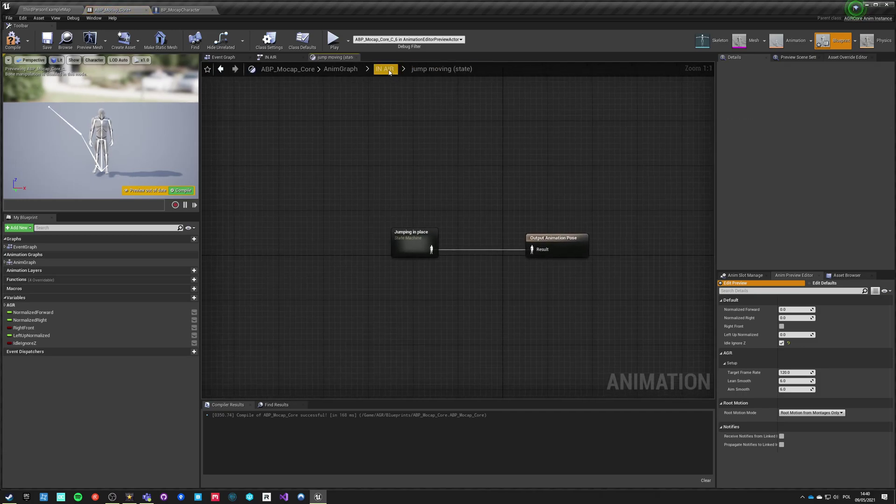
click(385, 68)
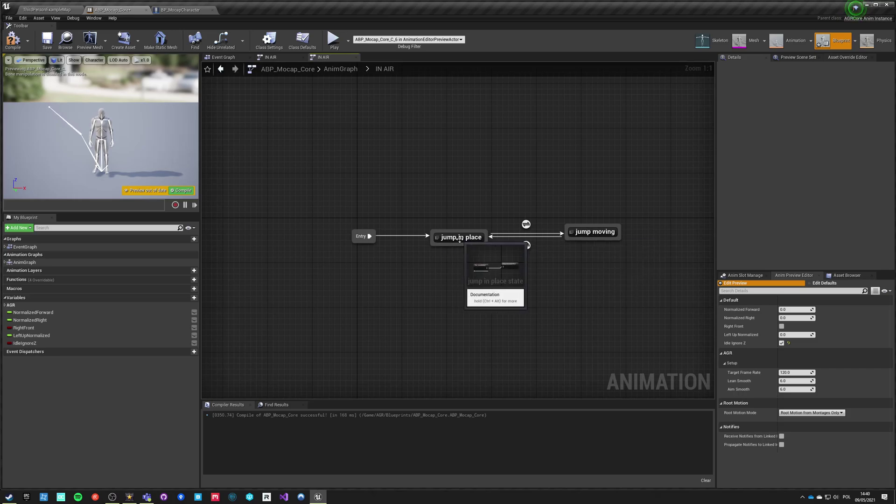
Step: In the "jump in place" state, move the Play JumpIdleStart node farther away from Output Animation Pose
double_click(447, 237)
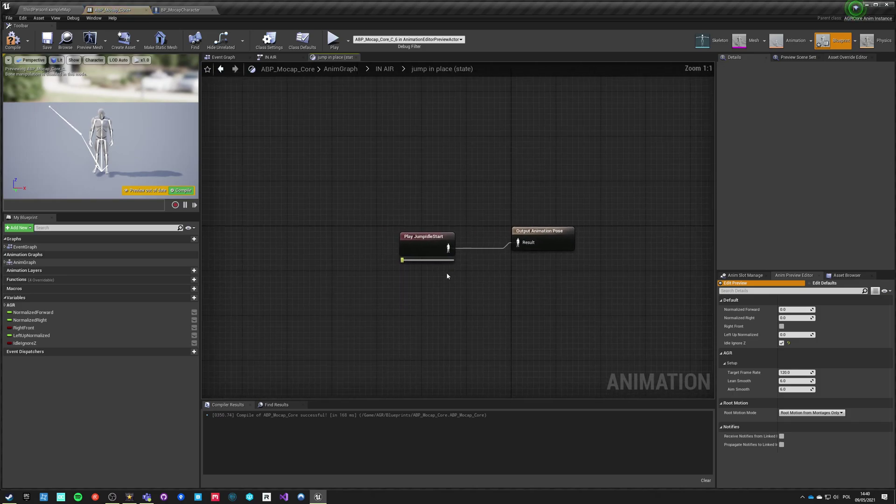
click(433, 243)
drag(427, 253, 378, 239)
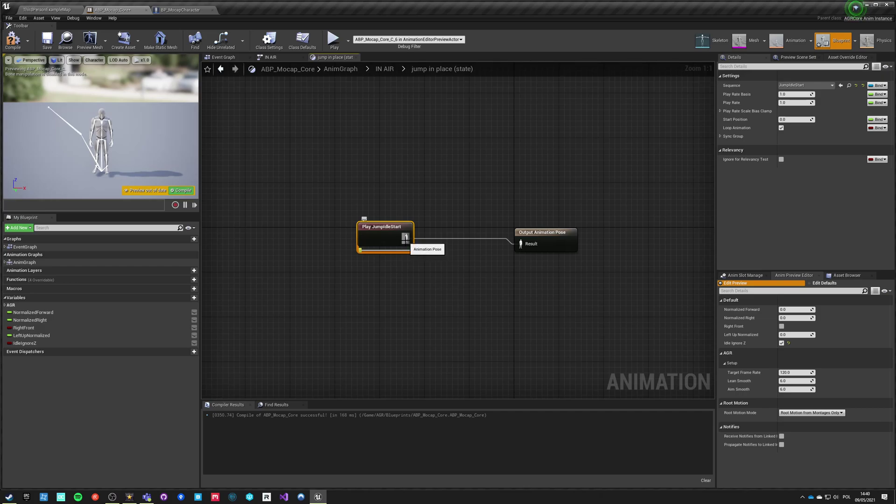
drag(356, 221, 356, 220)
Step: Add a state machine named "Jump in place state machine" feeding Output Animation Pose, and remove the original Play JumpIdleStart node
drag(520, 244, 423, 307)
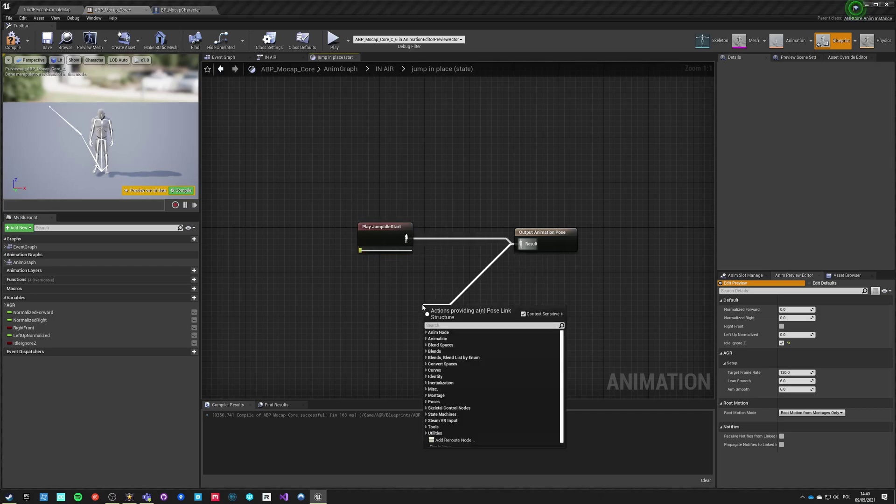
text(stae)
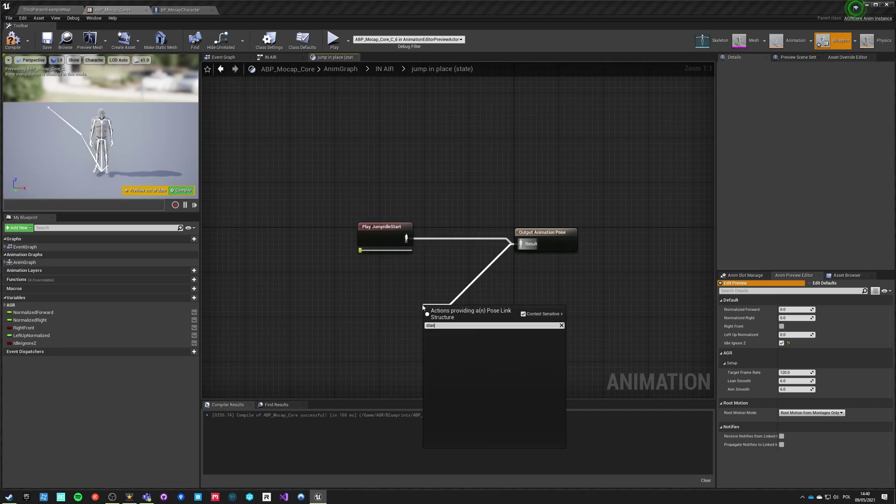
key(BackSpace)
text(te machine)
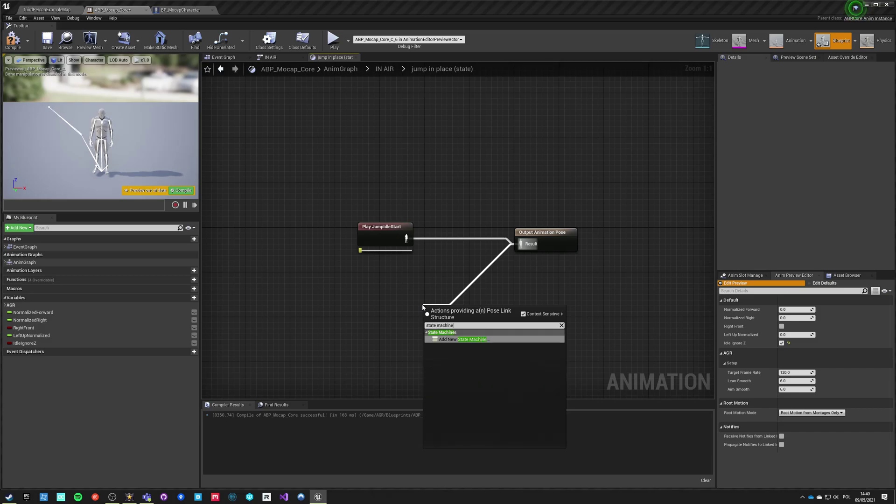
key(Return)
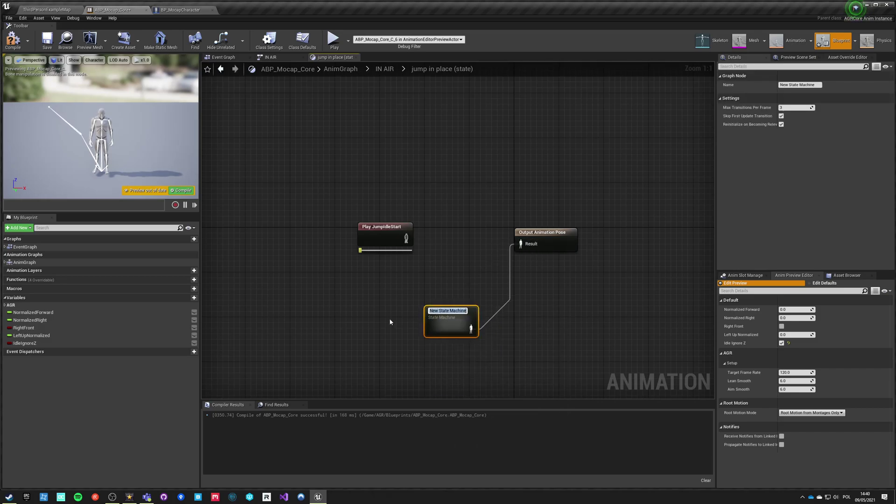
text(Jump in pl)
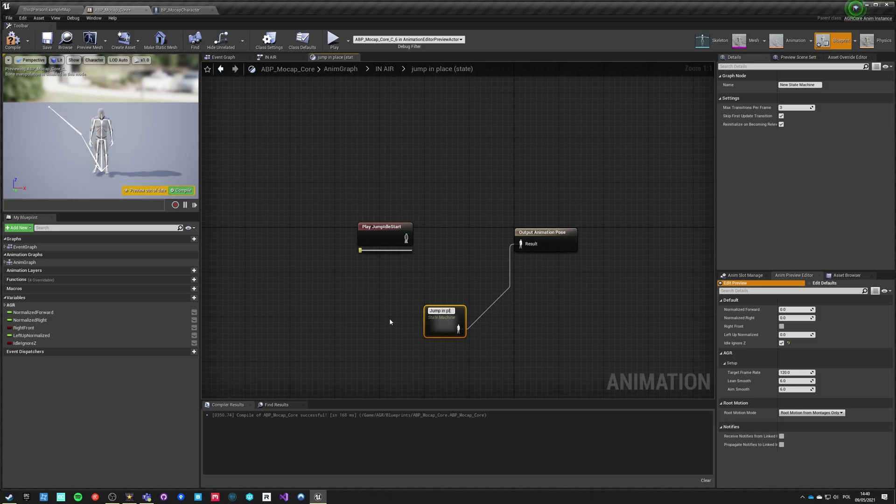
text(ace state machine)
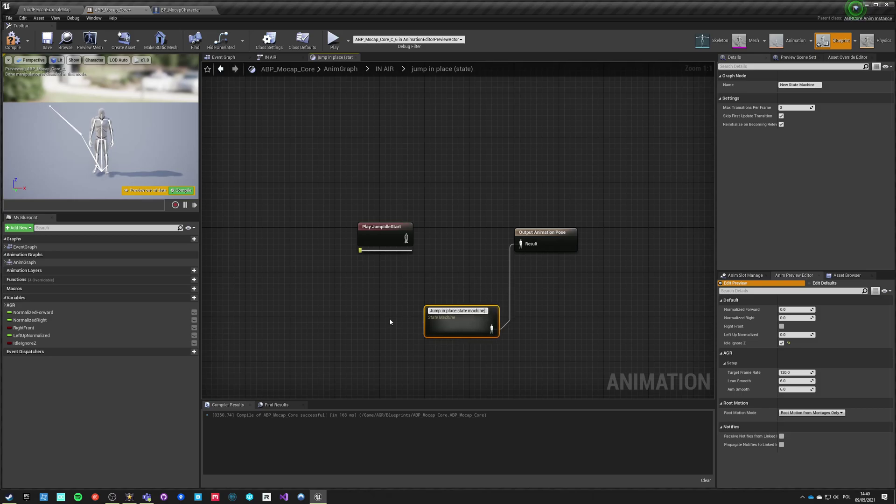
key(Return)
click(385, 239)
key(Delete)
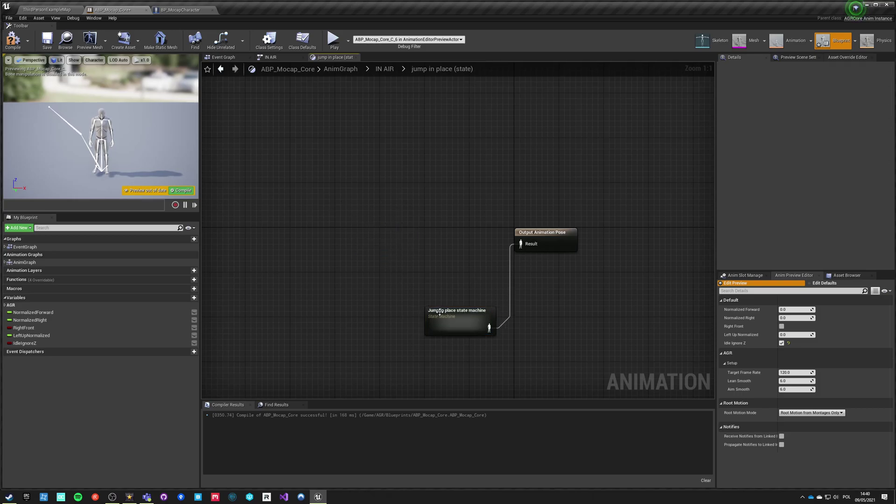
Step: Inside "Jump in place state machine", add a state named "Start" connected to Entry
double_click(455, 322)
drag(476, 237, 509, 241)
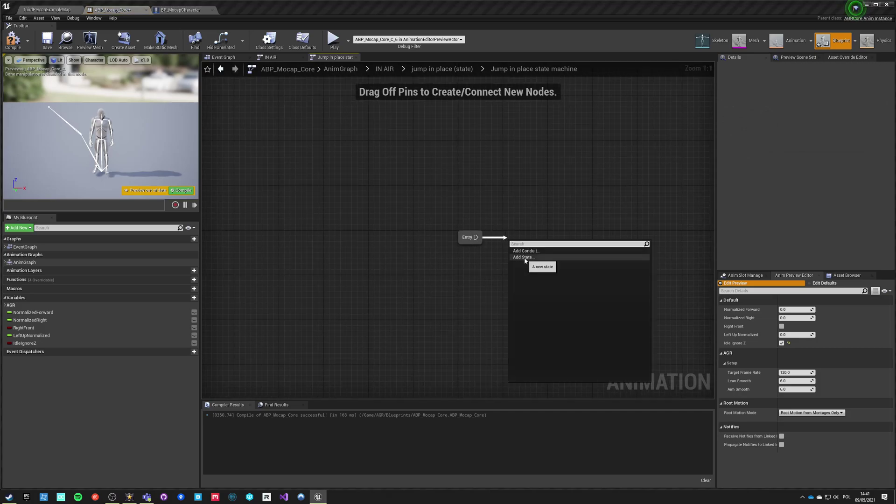
click(523, 257)
key(Return)
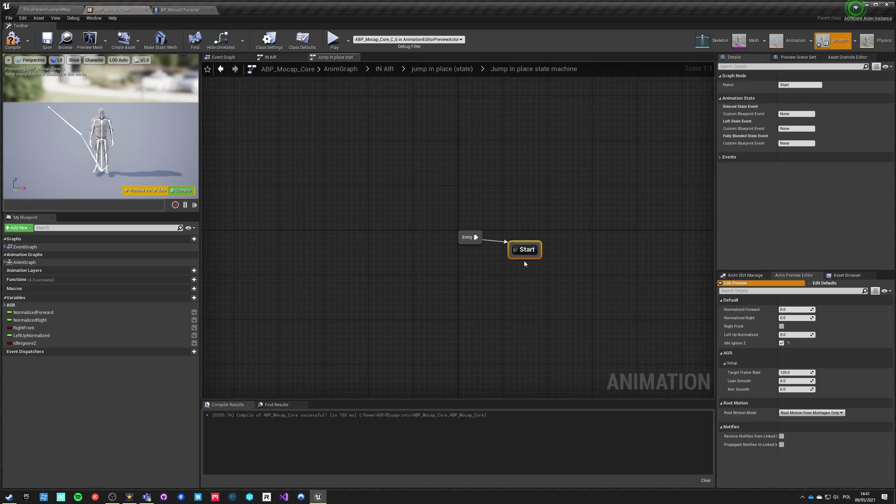
Step: Paste the Play JumpIdleStart node into the Start state, connect it to Output Animation Pose, and return to the parent state machine
double_click(525, 251)
key(ctrl+v)
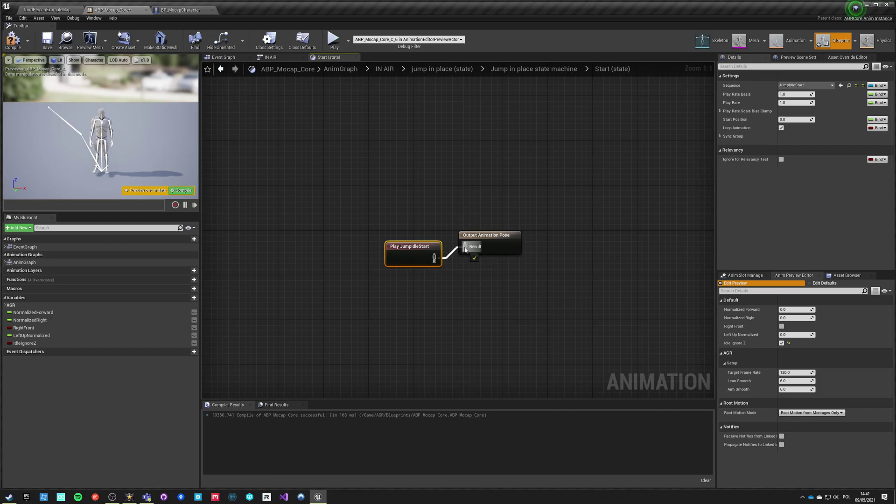
drag(465, 250, 465, 250)
click(534, 68)
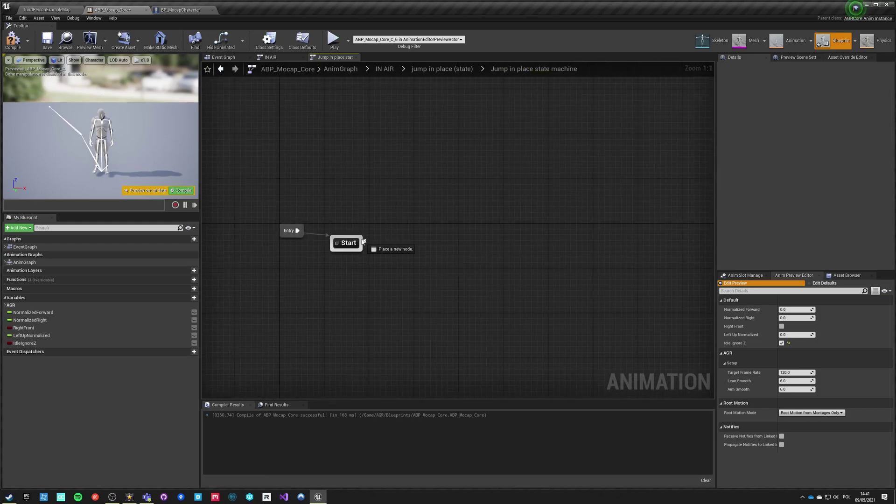
Step: Add a state named "Loop" in "Jump in place state machine" with a transition leading to it from Start
drag(364, 242, 410, 244)
click(429, 262)
text(M)
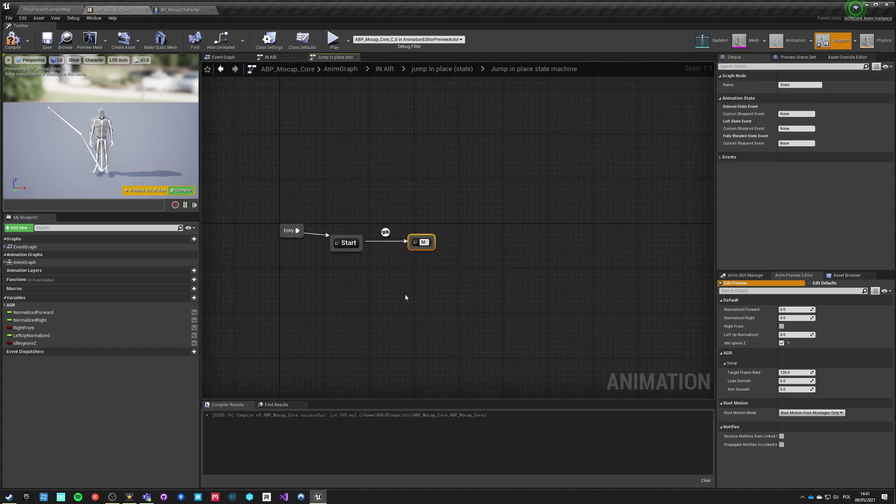
key(BackSpace)
text(Loop)
key(Return)
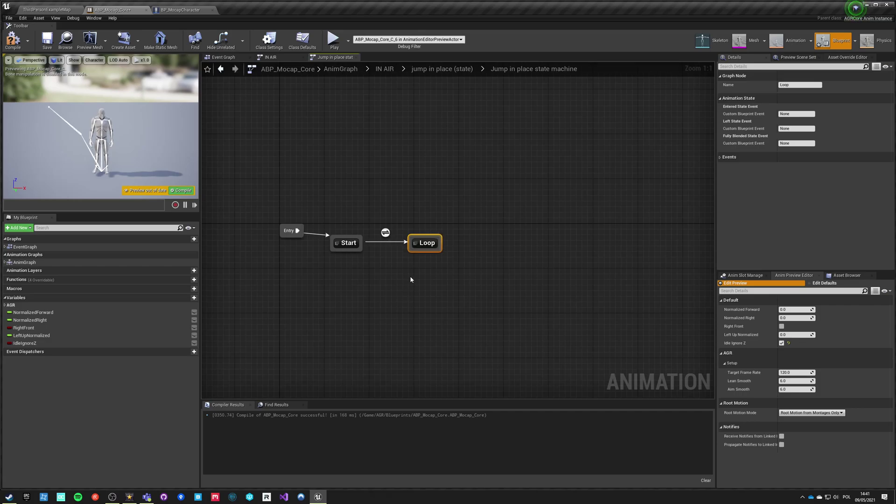
Step: In this Loop state, add Play ThirdPersonJump_Loop feeding Output Animation Pose and return to "Jump in place state machine"
double_click(426, 243)
drag(465, 243, 342, 246)
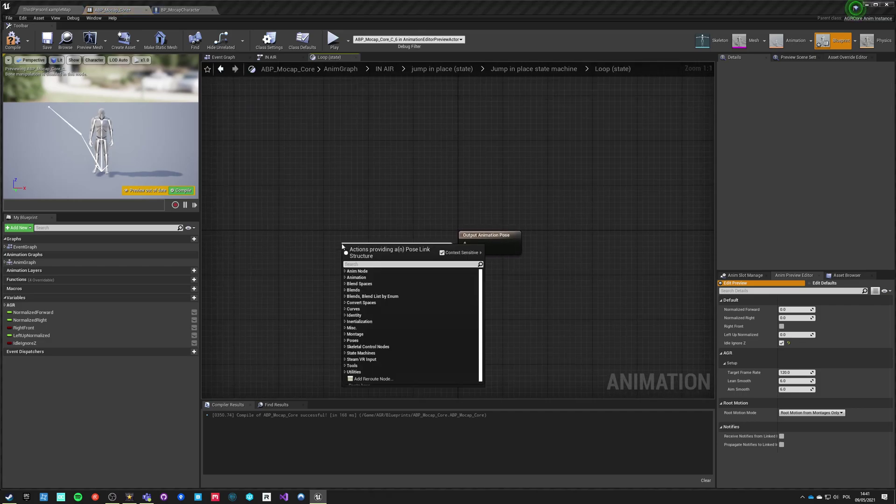
text(jump loop)
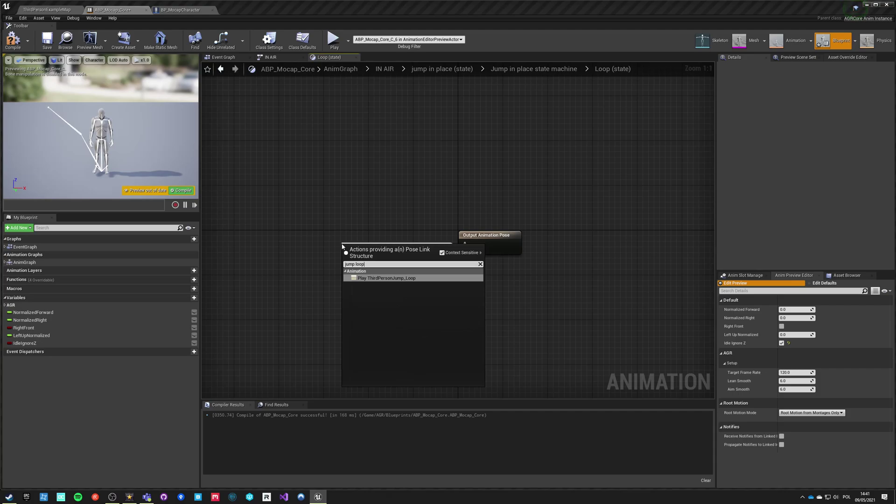
key(Return)
click(535, 74)
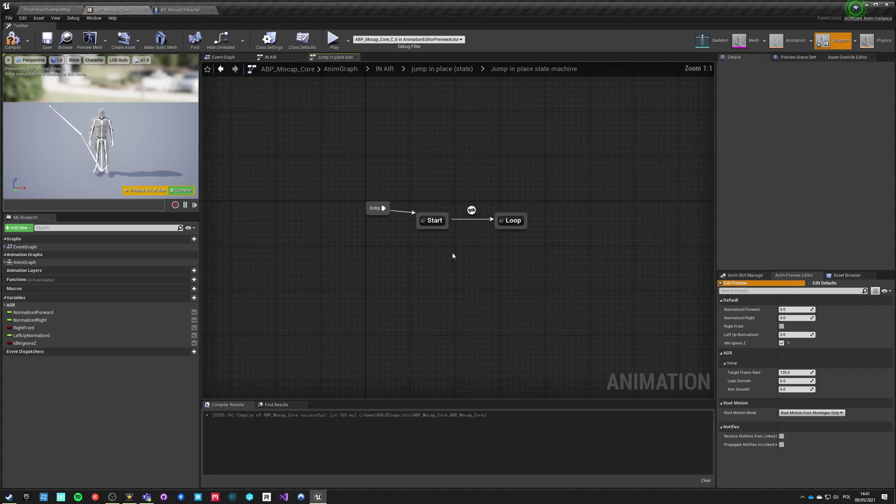
Step: Enable the automatic sequence-based rule on the Start to Loop transition and set its blend logic to Inertialization
click(499, 233)
click(781, 127)
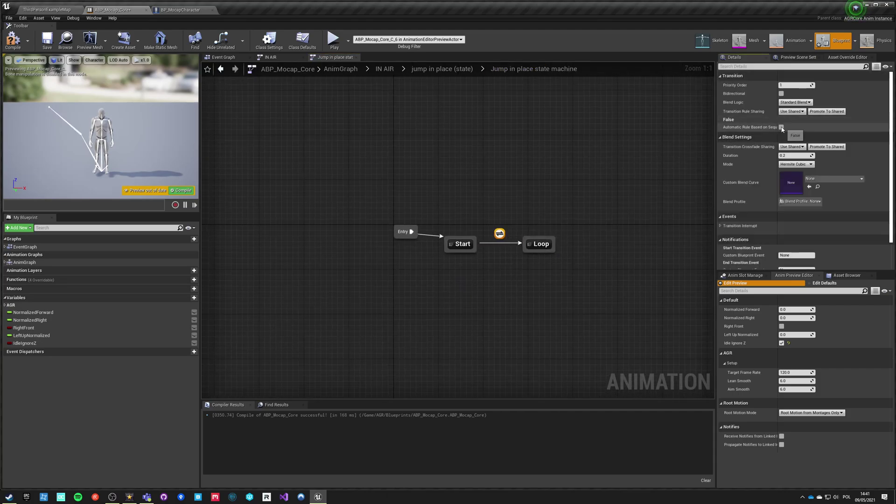
click(795, 102)
click(794, 114)
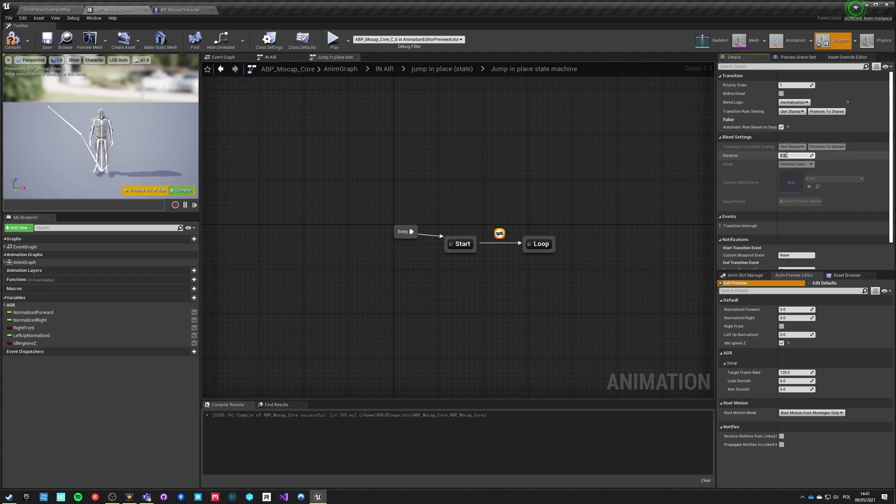
click(389, 165)
Step: In the Start state nested inside "jump moving", align Output Animation Pose with the Play ThirdPersonJump_Loop node and return to the parent state machine
click(450, 73)
click(395, 71)
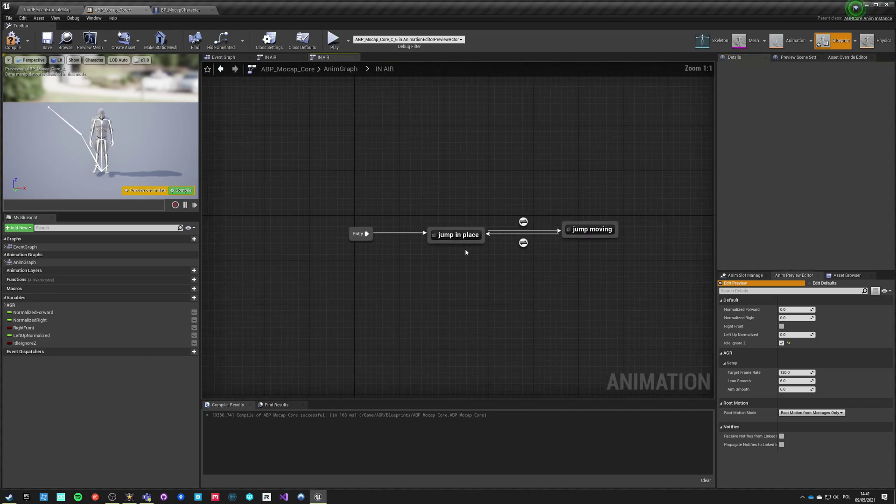
click(456, 241)
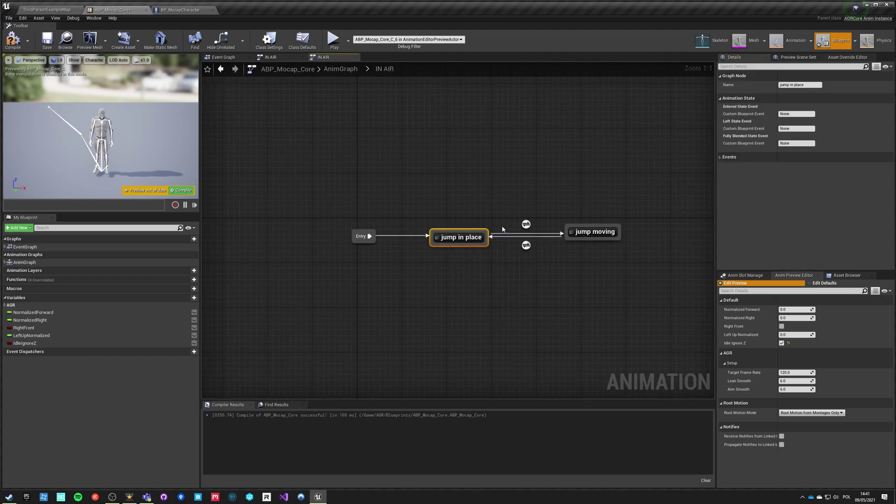
double_click(580, 232)
double_click(417, 237)
click(463, 239)
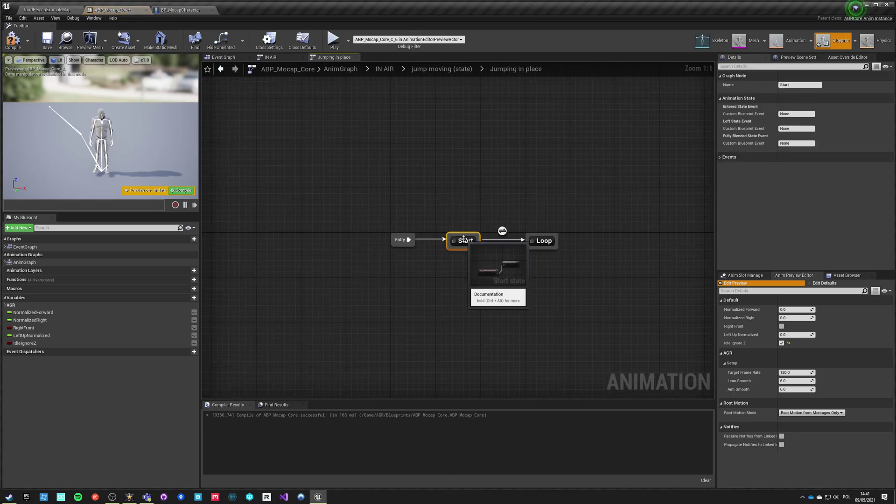
double_click(464, 239)
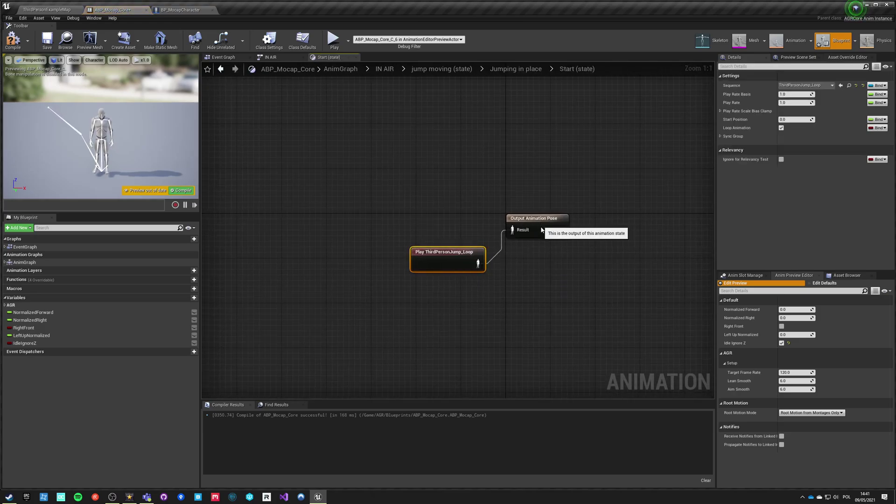
click(448, 261)
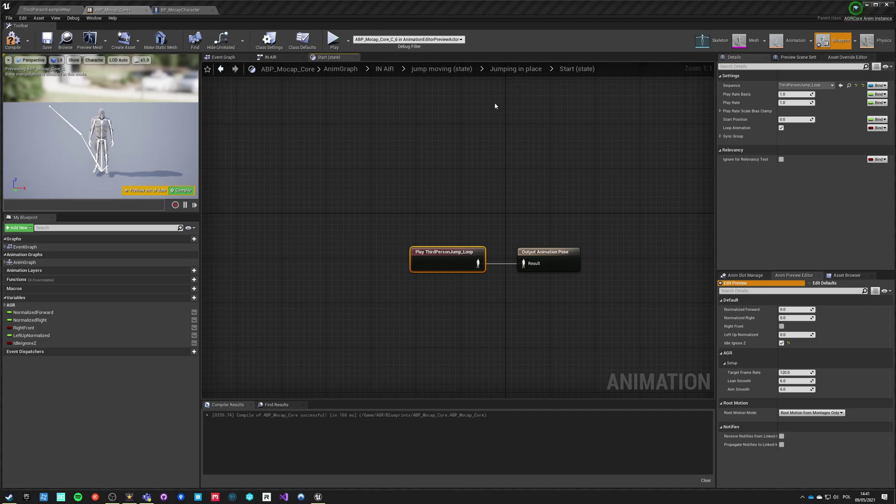
drag(377, 204, 423, 302)
click(516, 68)
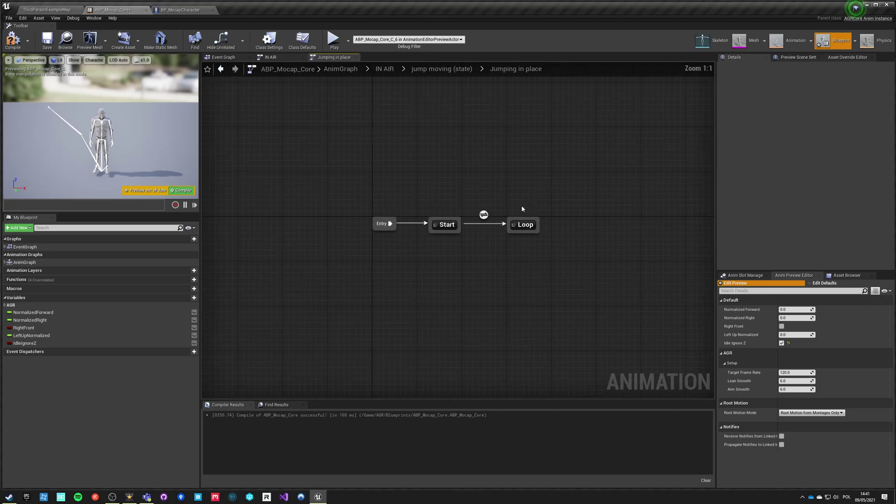
Step: Check the Loop state nested inside "jump moving", return to the AnimGraph, and compile the animation blueprint
double_click(540, 240)
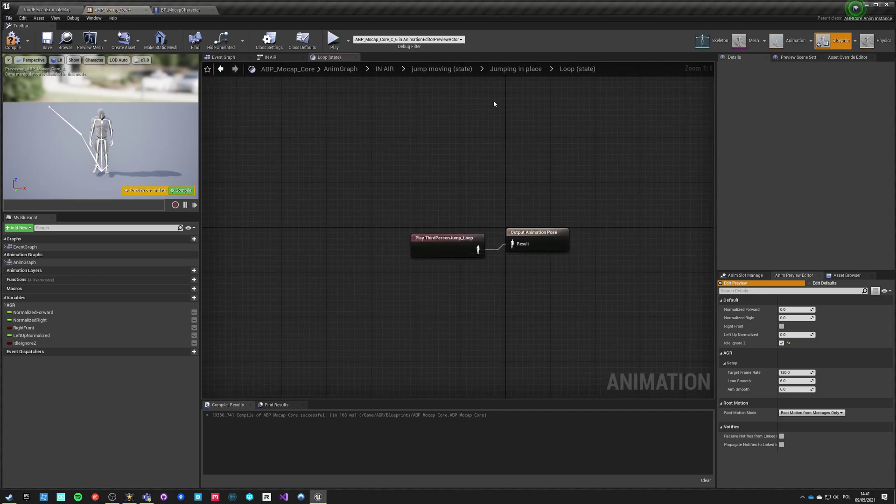
click(509, 70)
click(442, 69)
click(384, 68)
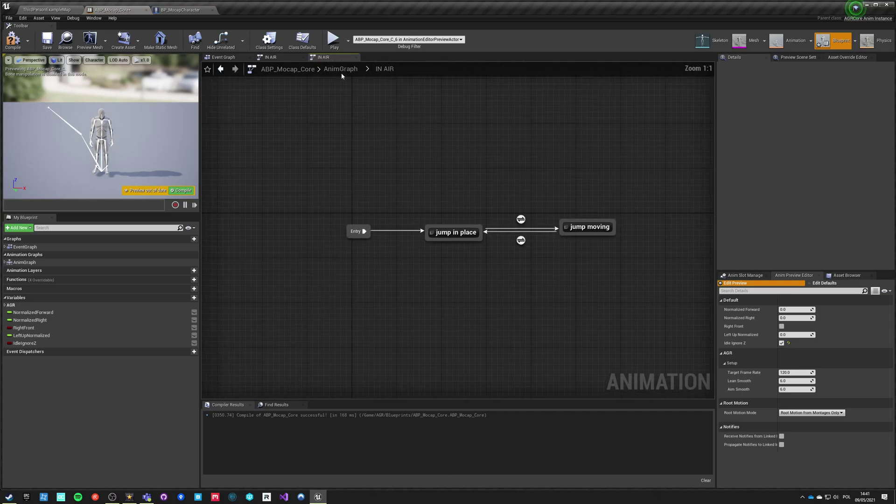
click(340, 69)
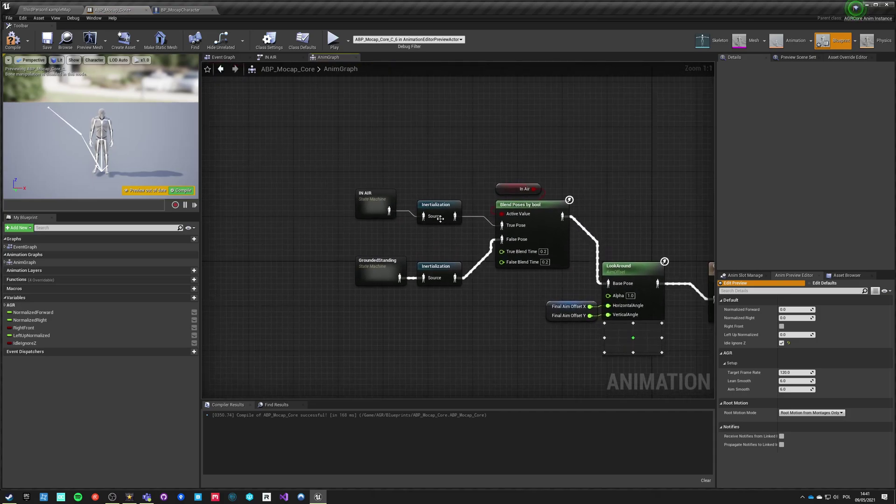
click(6, 42)
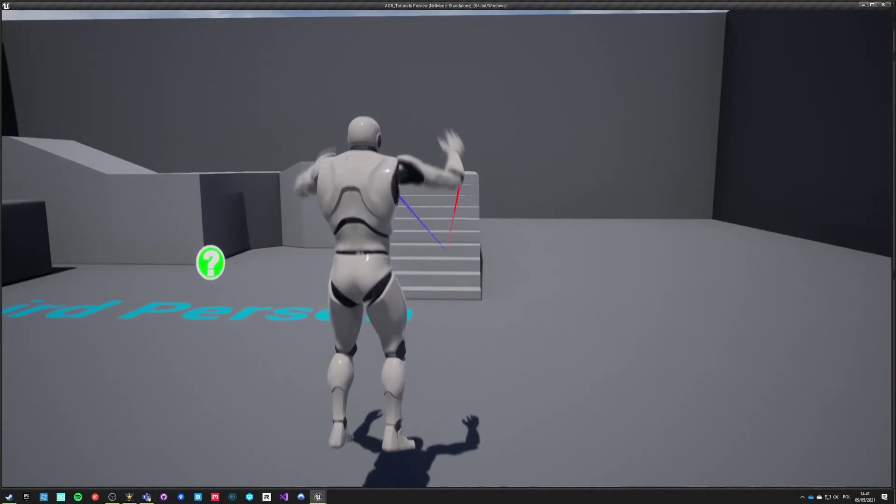
Step: Play-test the character's in-place and moving jumps around the level's stairs and platforms, ending the preview when done
key(space)
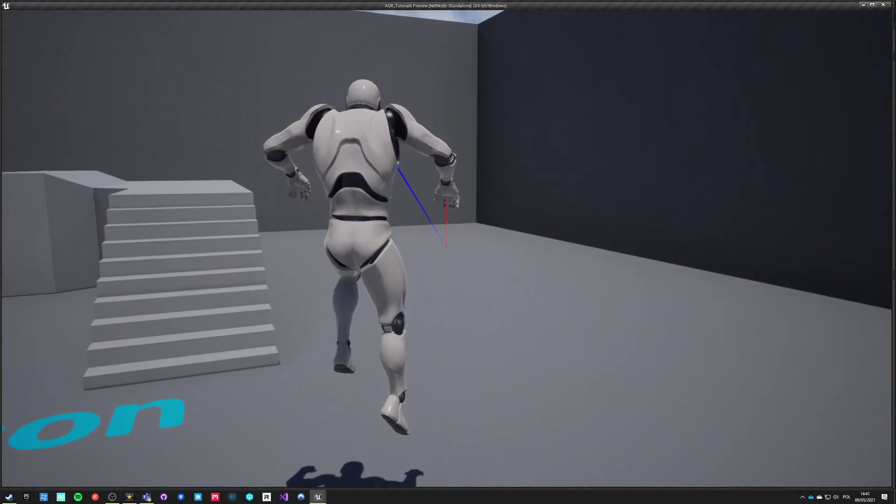
key(w)
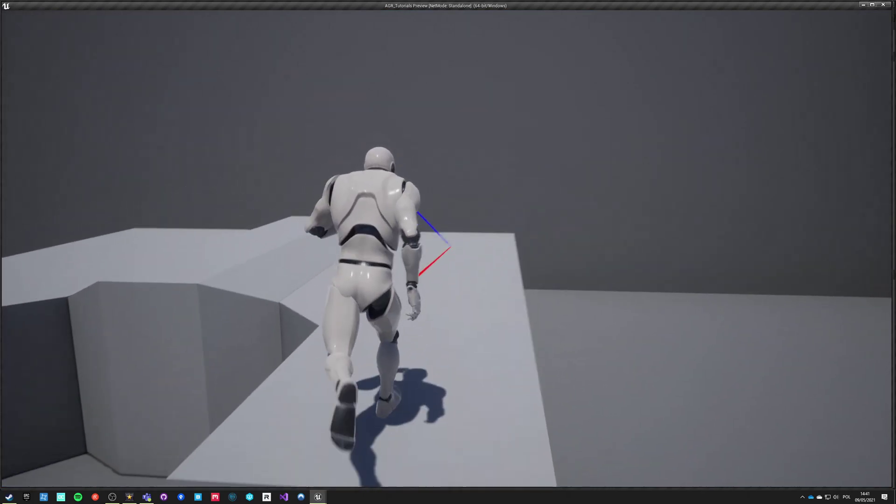
key(w)
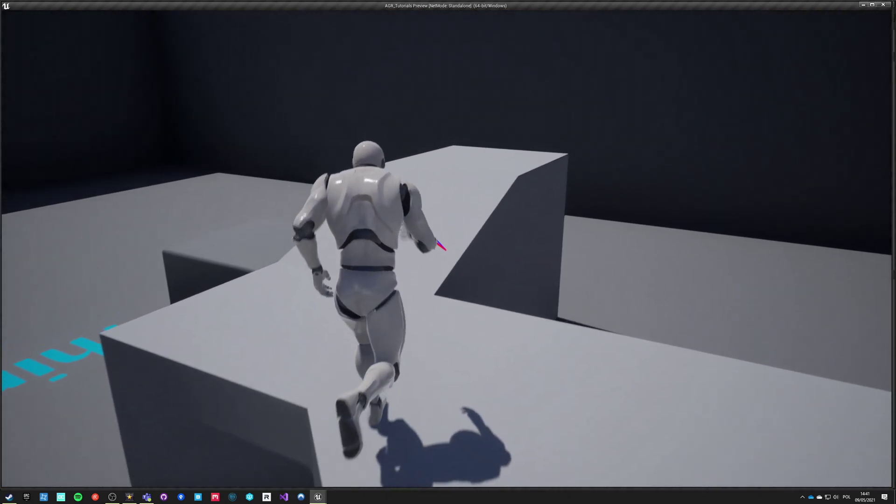
key(w)
key(space)
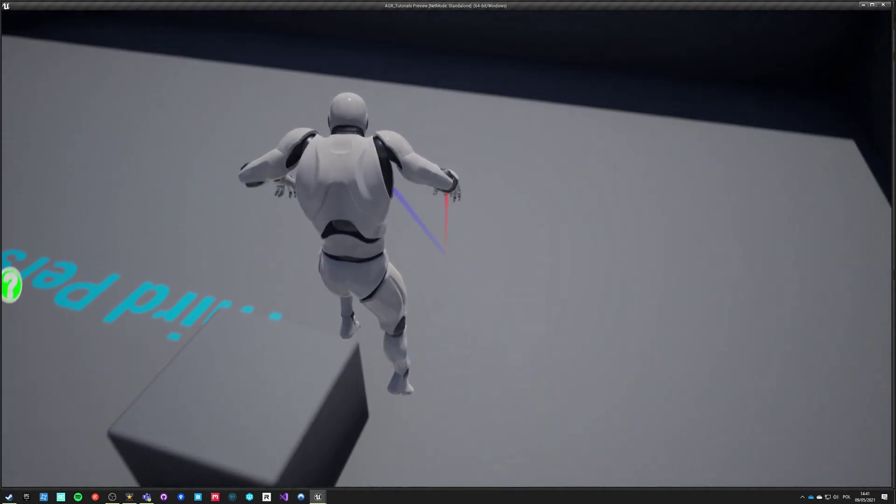
key(w)
key(space)
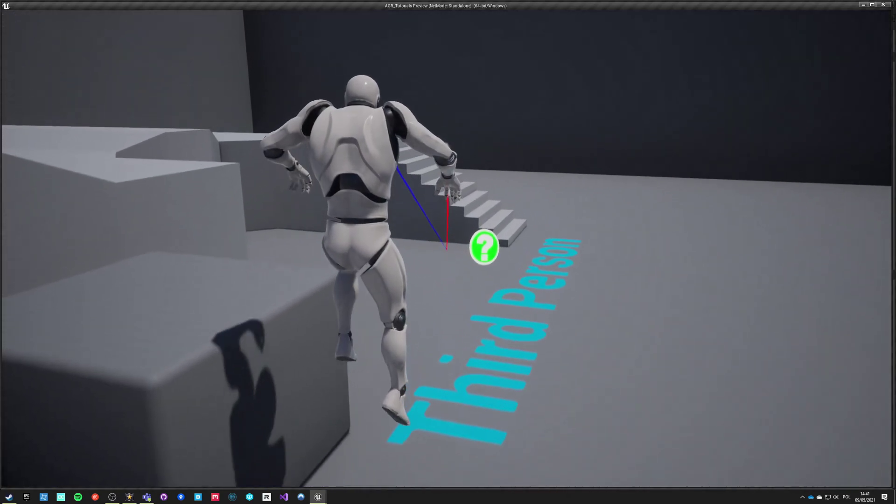
key(w)
key(space)
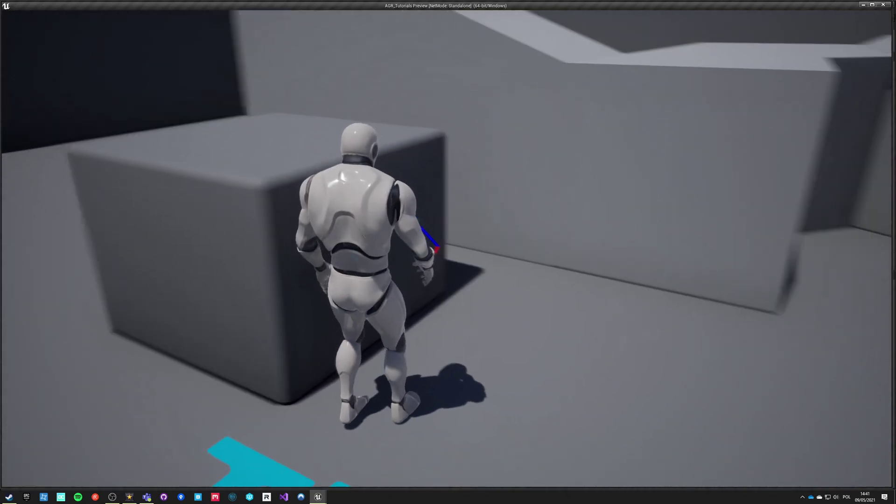
key(w)
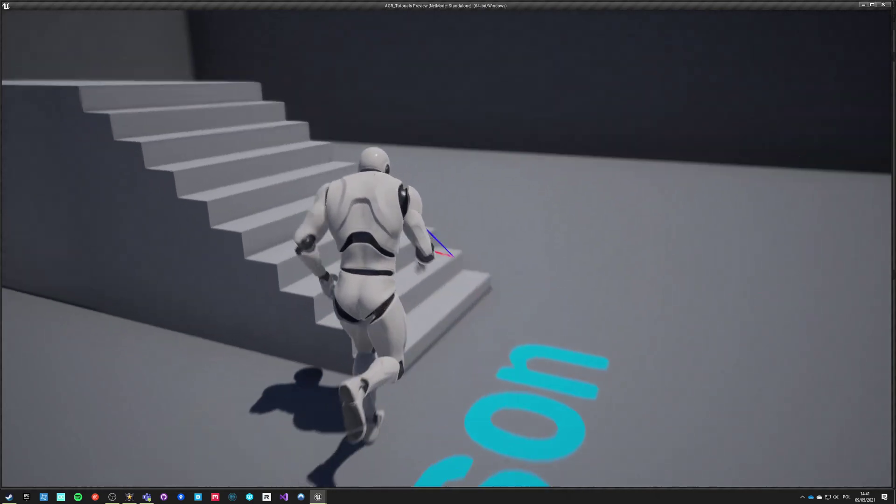
key(w)
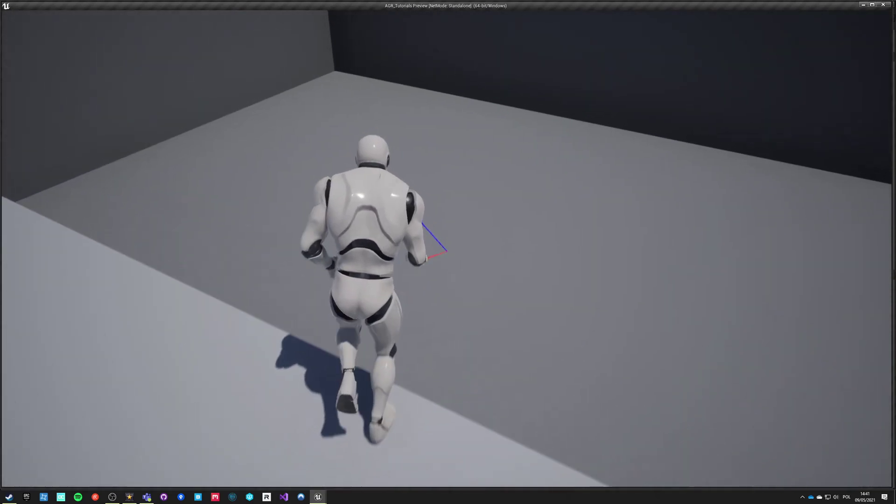
key(space)
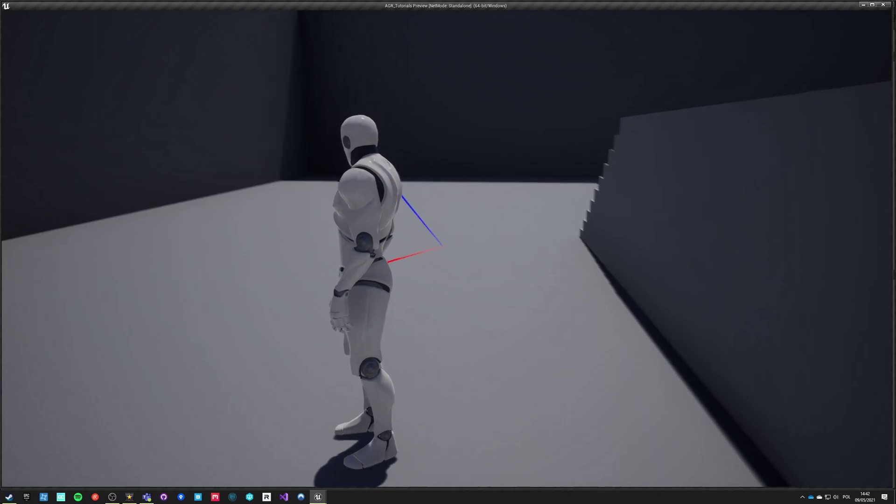
key(Escape)
Step: Open the Loop state of "Jump in place state machine" inside the "jump in place" state of IN AIR
right_drag(439, 306, 374, 279)
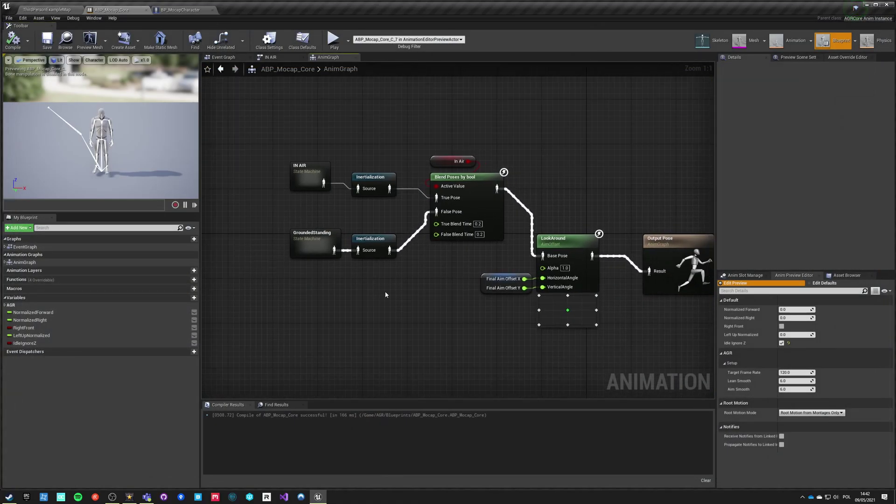
double_click(294, 178)
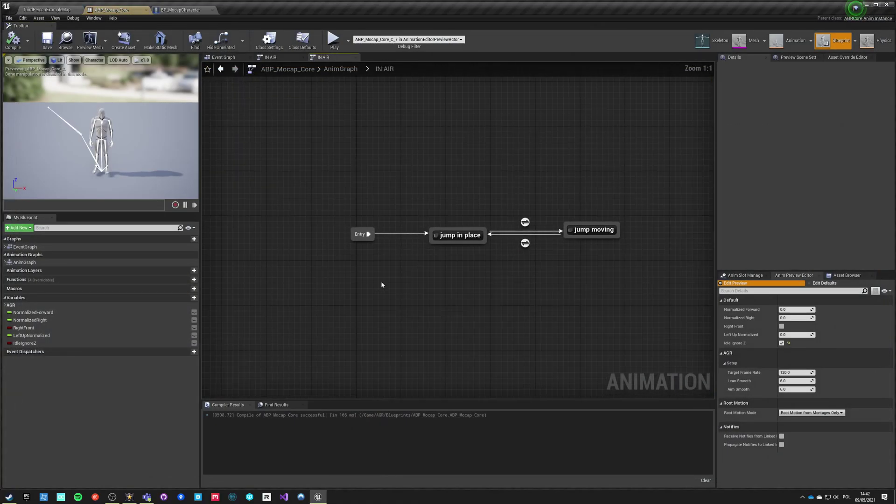
double_click(452, 239)
drag(444, 285, 404, 215)
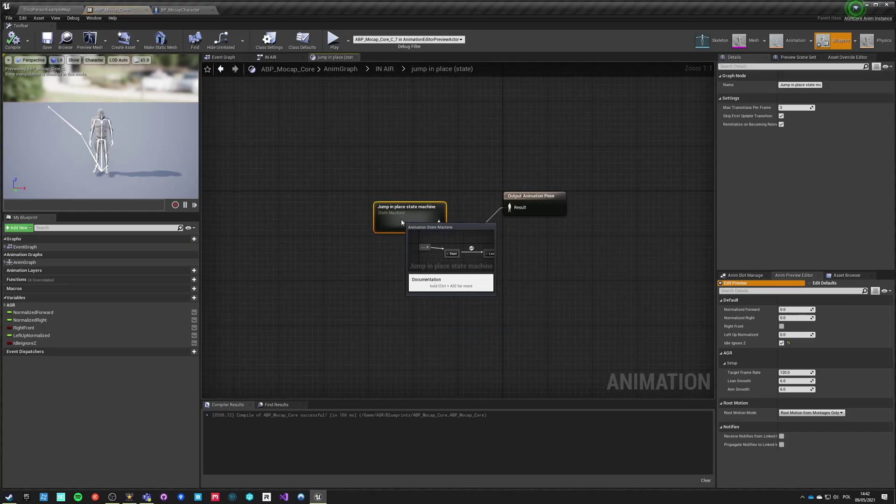
double_click(404, 215)
click(463, 244)
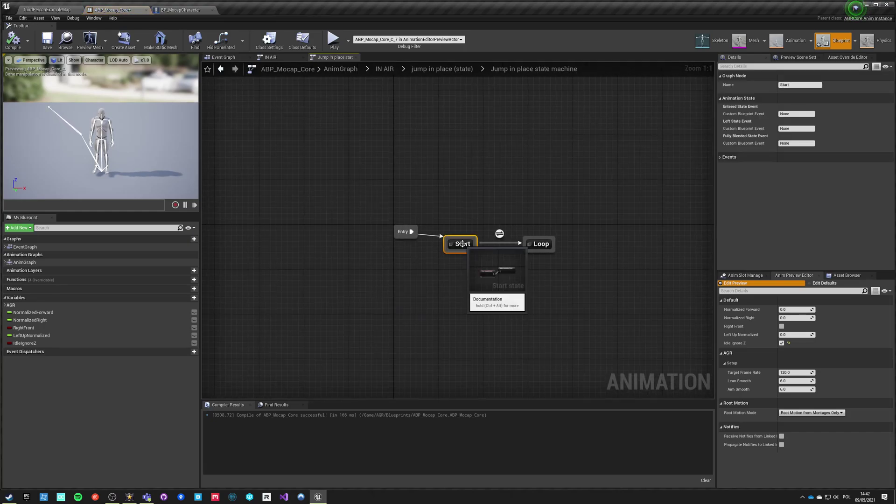
double_click(540, 244)
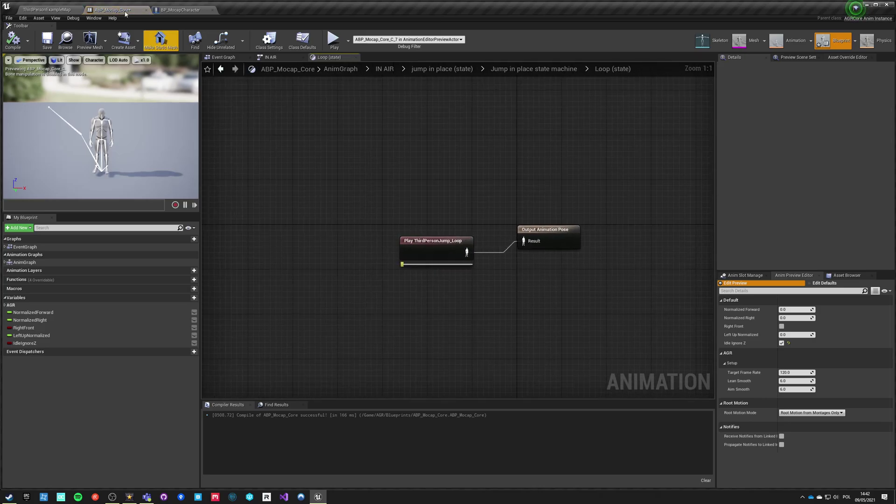
Step: In the level editor, look through the jump animations in the MovementAnimsetPro InPlace folder for a suitable loop
click(48, 9)
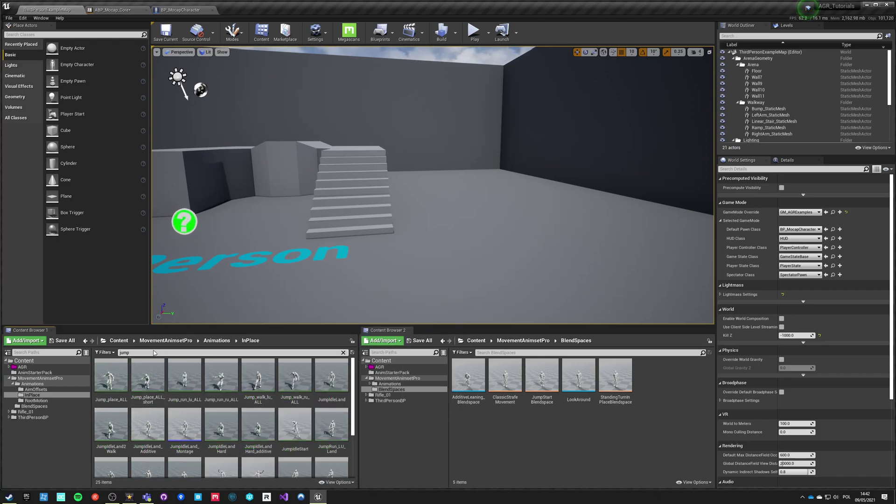
text(op)
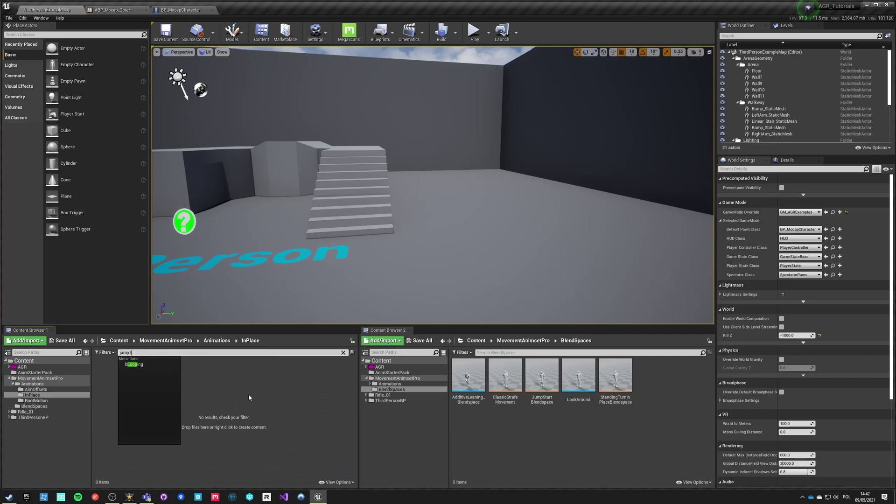
key(BackSpace)
key(BackSpace)
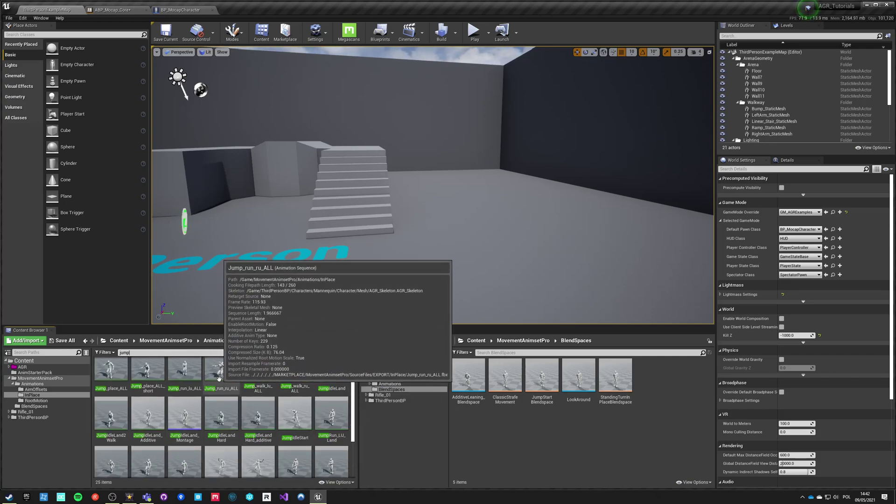
scroll(215, 385, down, 2)
scroll(220, 379, down, 1)
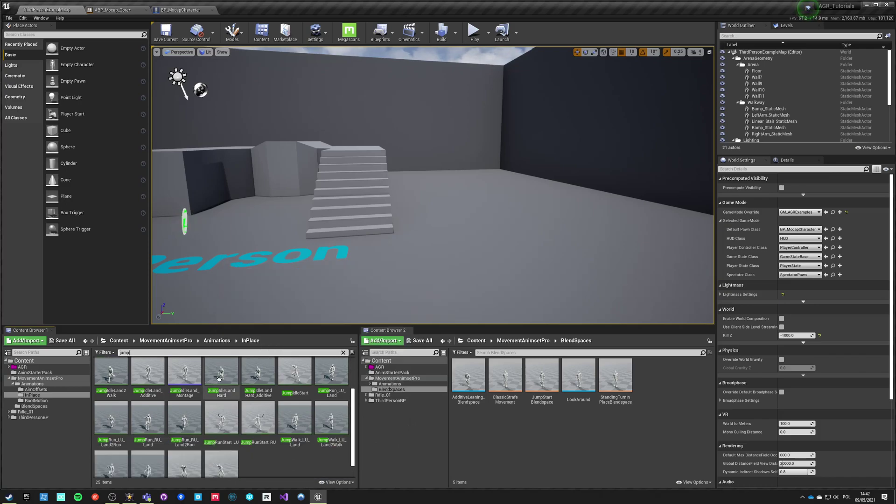
scroll(219, 378, down, 1)
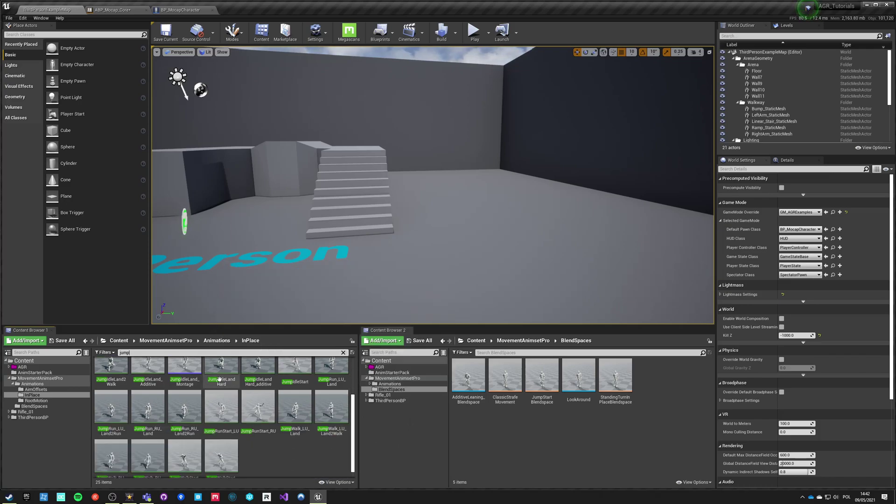
scroll(243, 452, up, 3)
scroll(243, 451, up, 2)
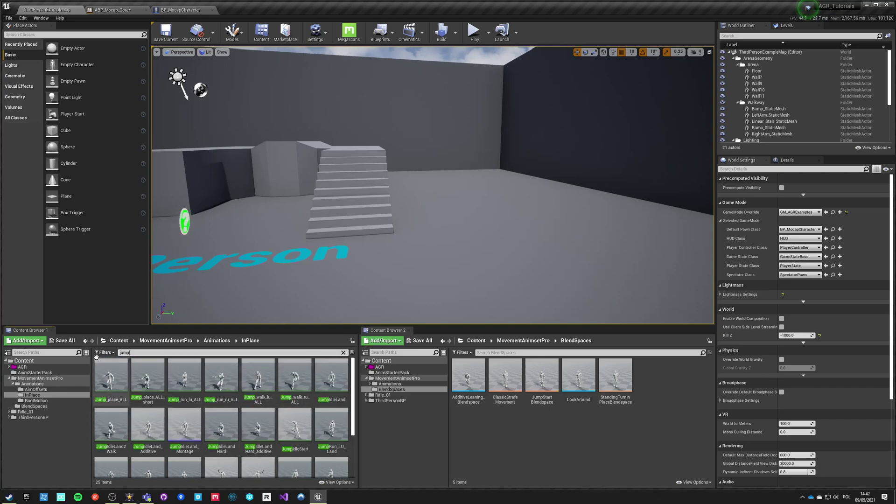
Step: Search the InPlace folder for "fall" and assign FallingLoop as the sequence of the Loop state's play node
key(BackSpace)
key(BackSpace)
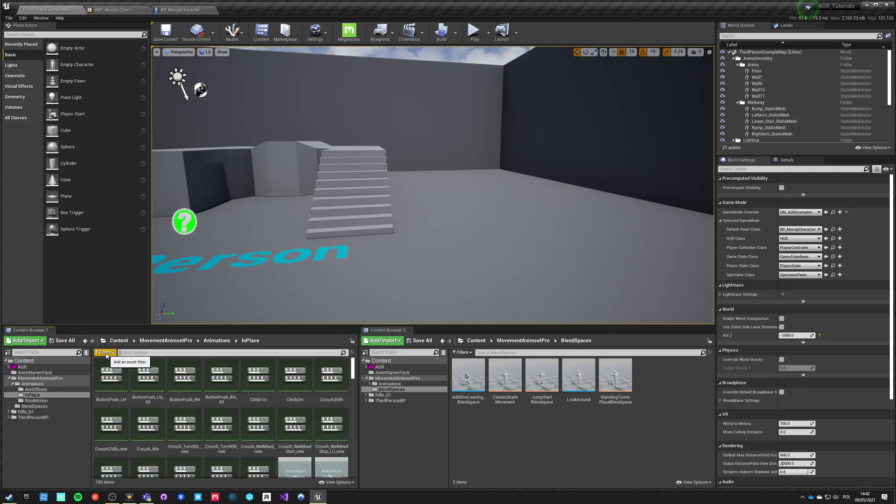
text(fall)
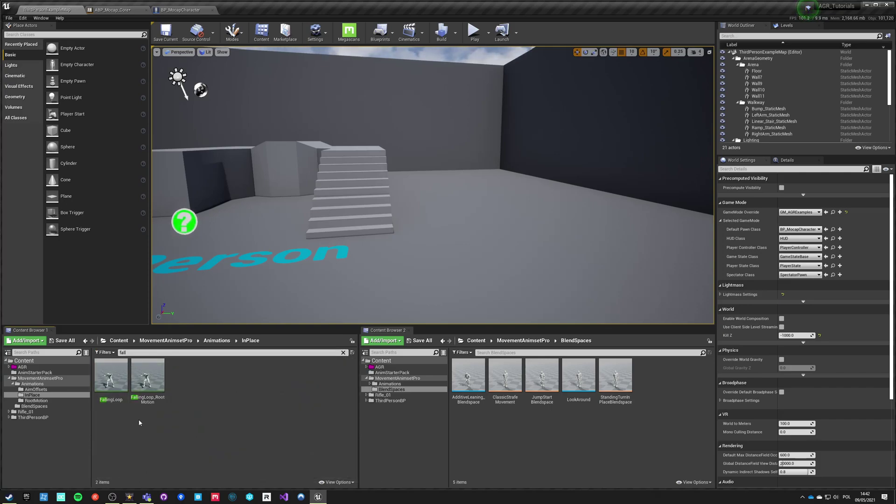
click(120, 383)
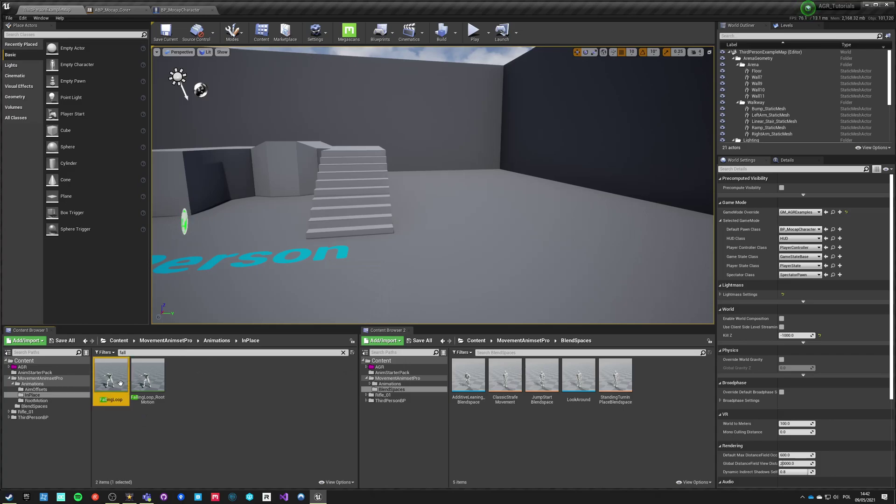
click(114, 11)
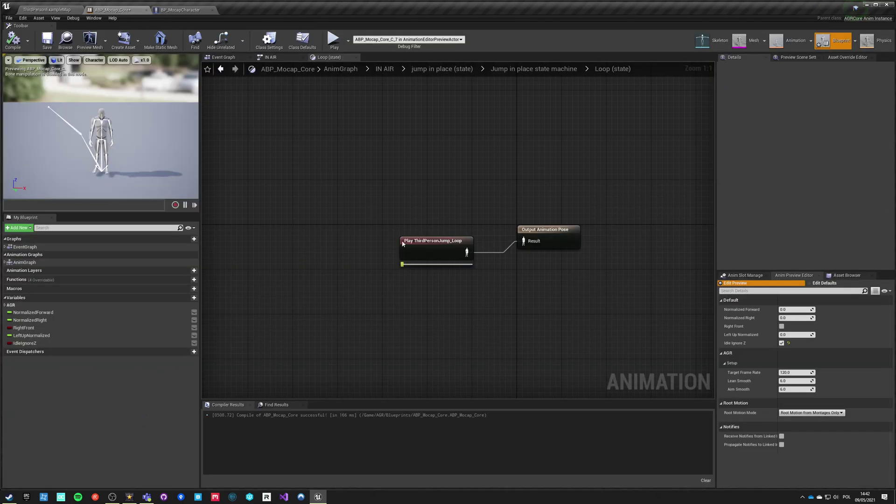
click(432, 250)
click(840, 85)
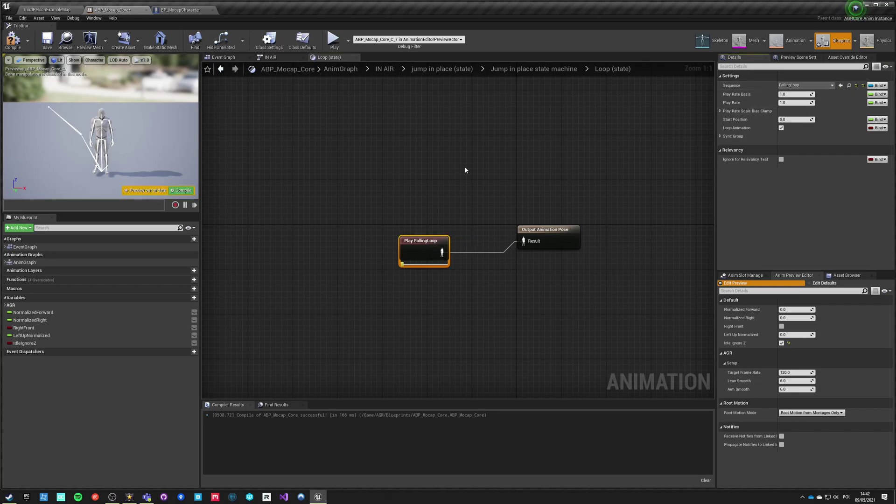
Step: Edit the blend duration of the Start-to-Loop transition in "Jump in place state machine", compiling and saving the animation blueprint
key(F7)
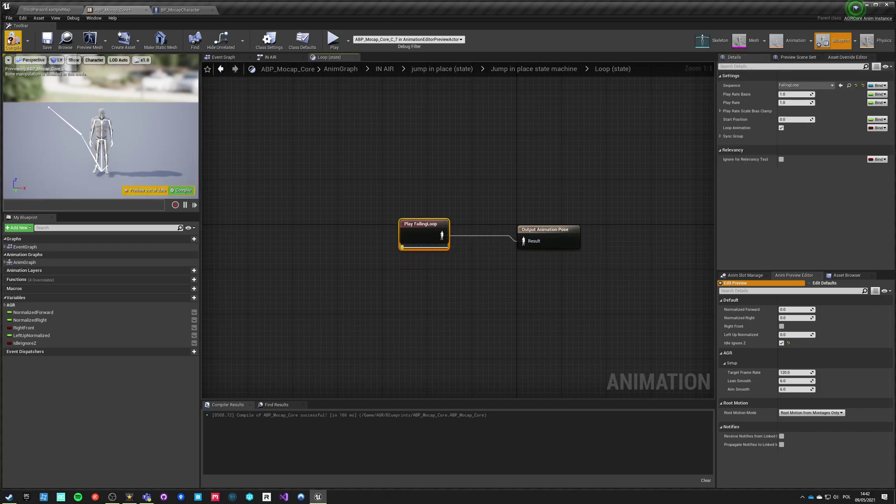
key(ctrl+s)
click(547, 71)
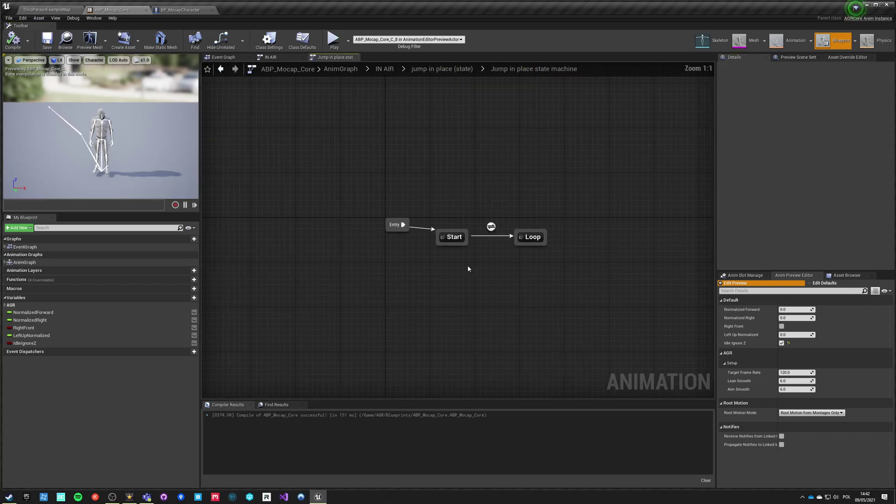
click(499, 233)
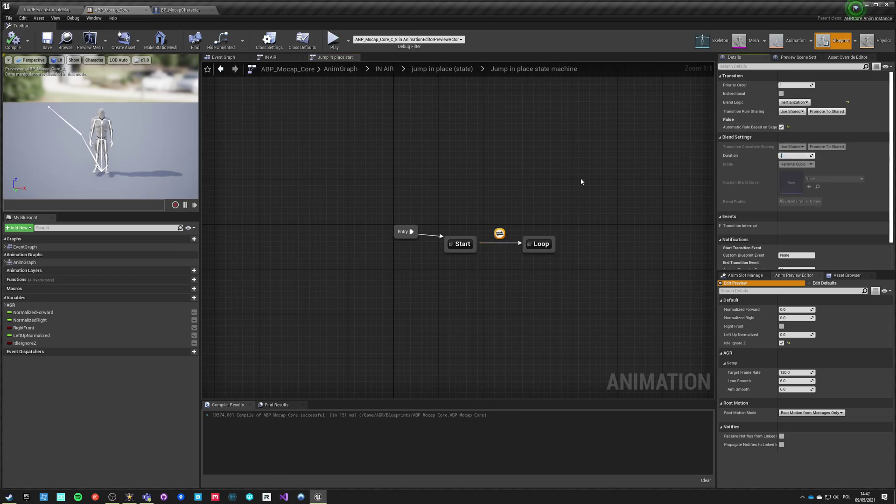
click(361, 205)
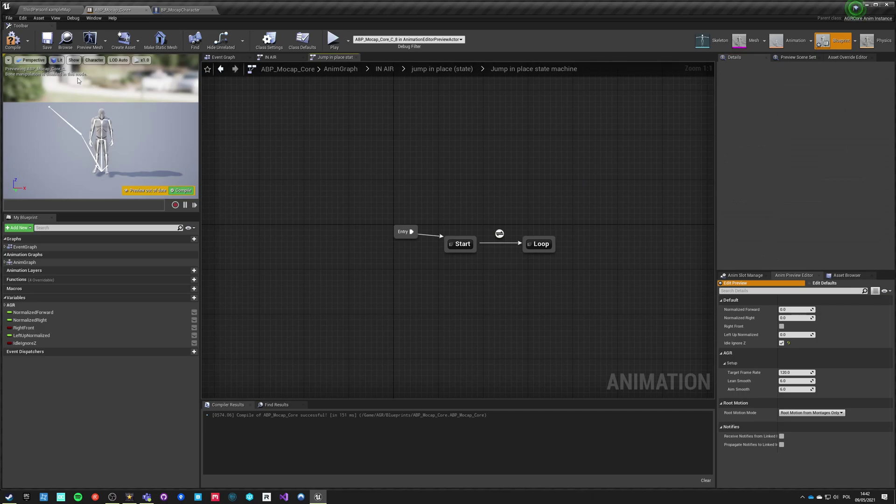
key(F7)
key(ctrl+s)
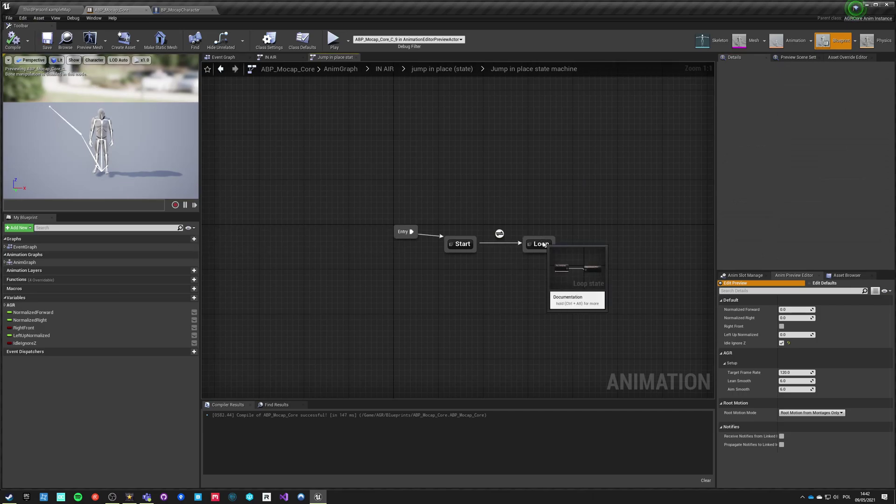
Step: Review the FallingLoop node in the Loop state and update the JumpIdleStart play node in the Start state, compiling the blueprint
double_click(543, 240)
click(404, 231)
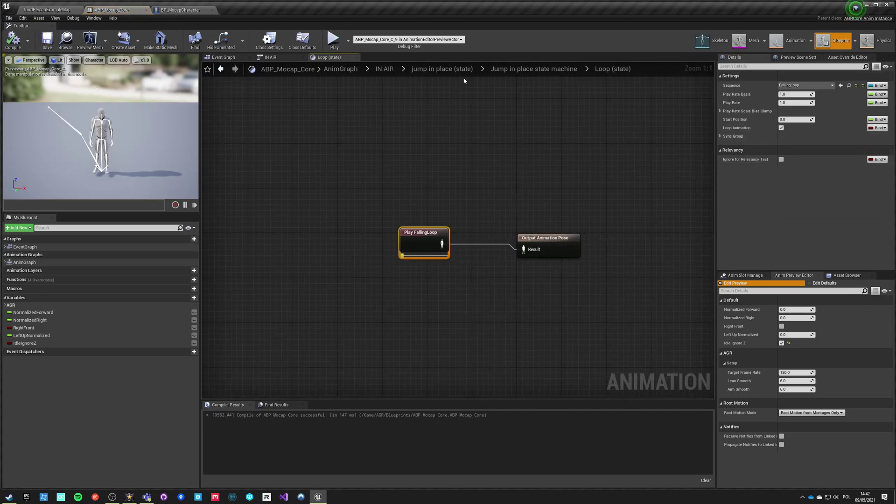
click(533, 69)
double_click(460, 244)
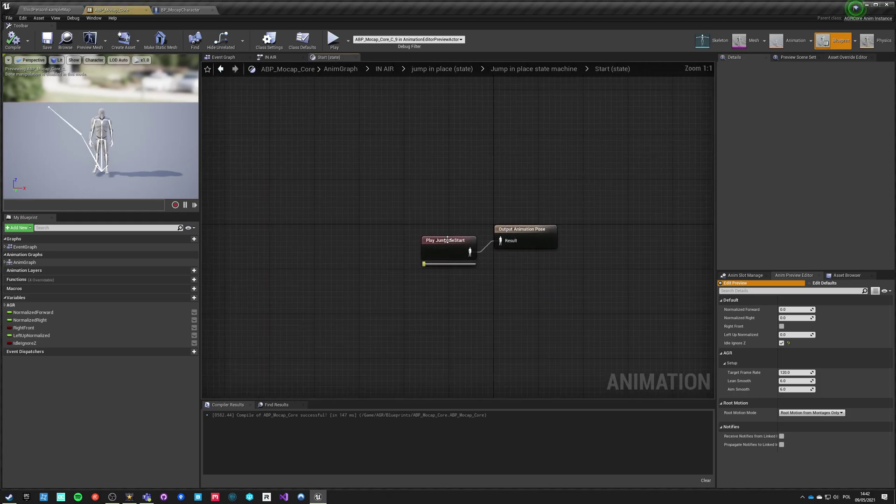
click(447, 240)
click(410, 168)
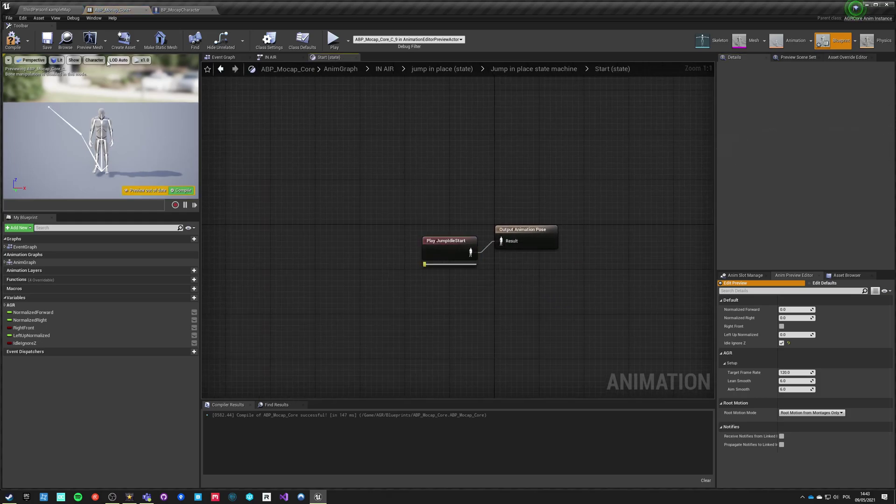
click(13, 39)
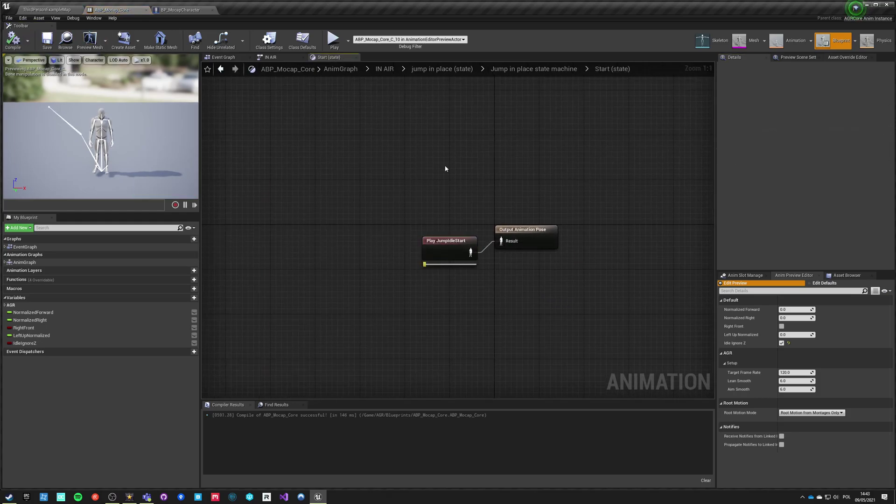
Step: Open the Loop state of the "Jumping in place" state machine inside the "jump moving" state of IN AIR
click(534, 69)
click(442, 72)
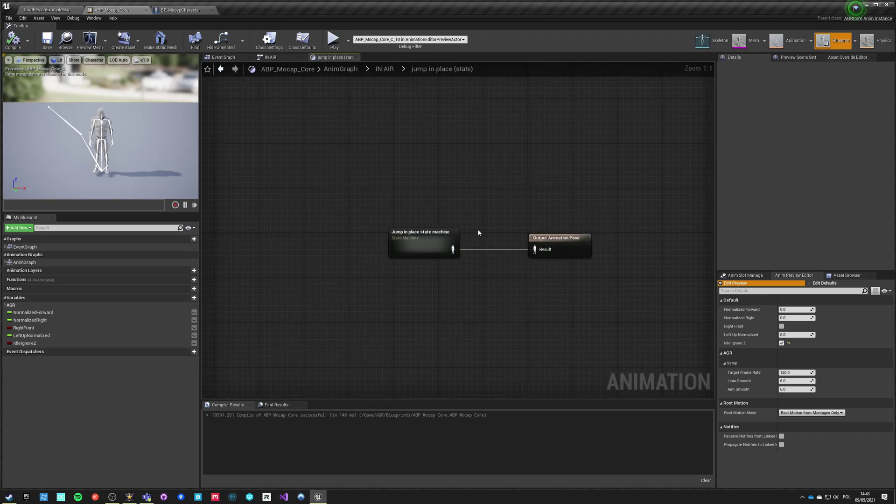
click(386, 69)
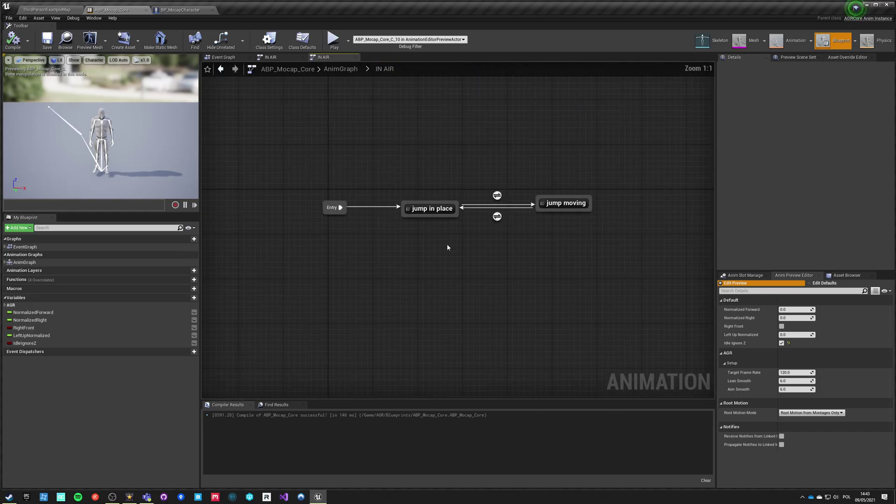
double_click(592, 233)
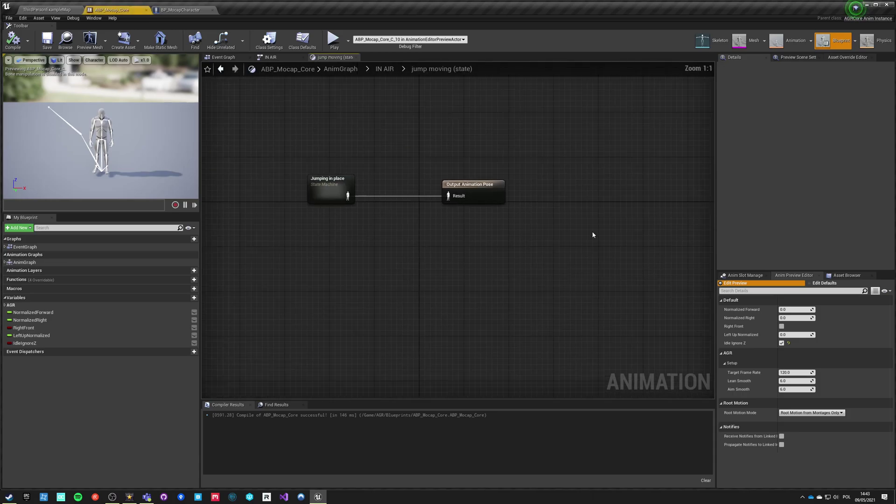
double_click(414, 236)
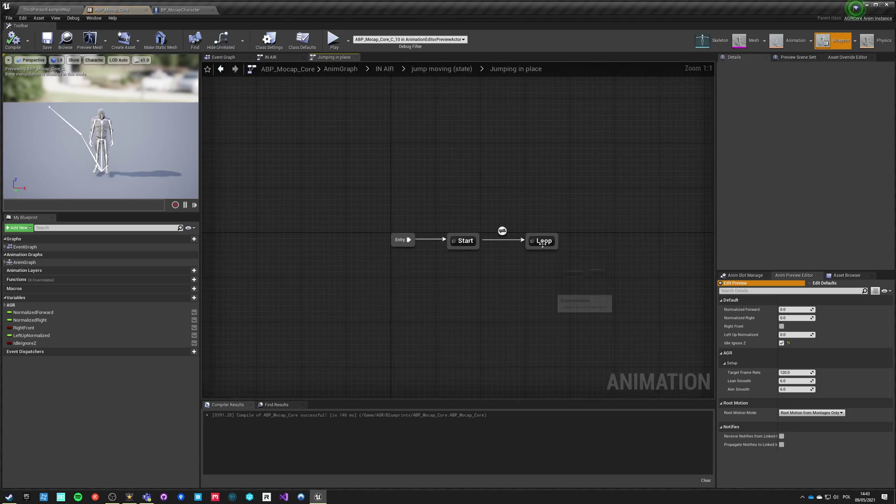
double_click(541, 239)
Step: Replace the ThirdPersonJump_Loop player in the Loop state with a Play FallingLoop node connected to the output pose
drag(438, 242, 408, 236)
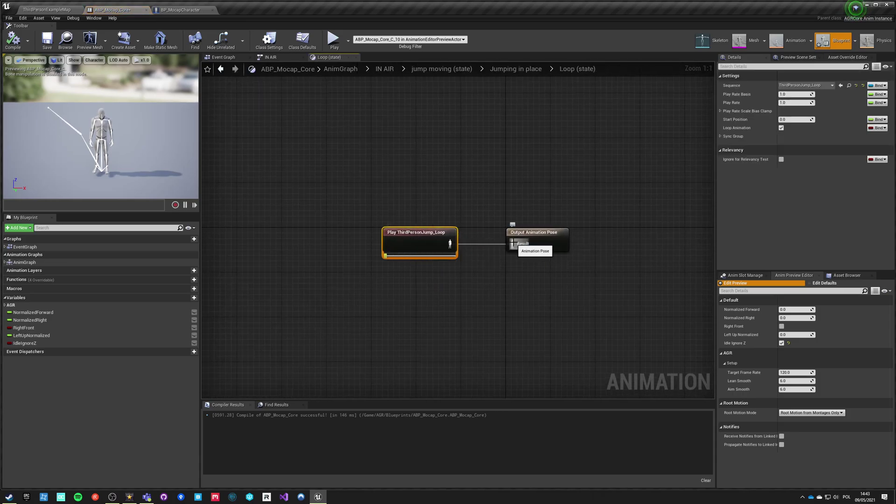
key(Delete)
drag(512, 243, 395, 257)
text(fall lo)
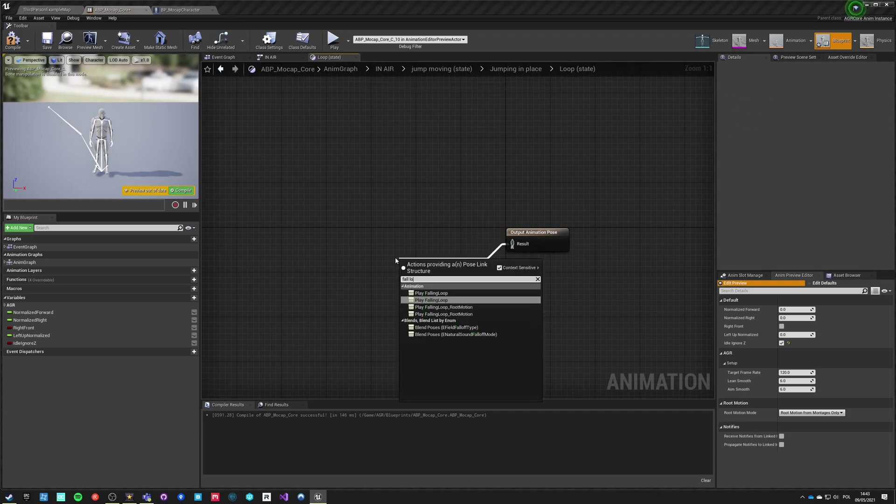
text(op)
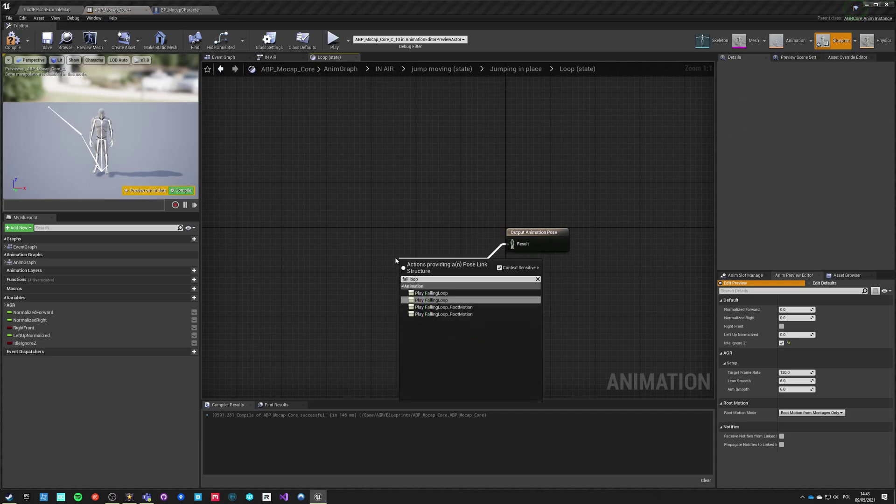
click(430, 297)
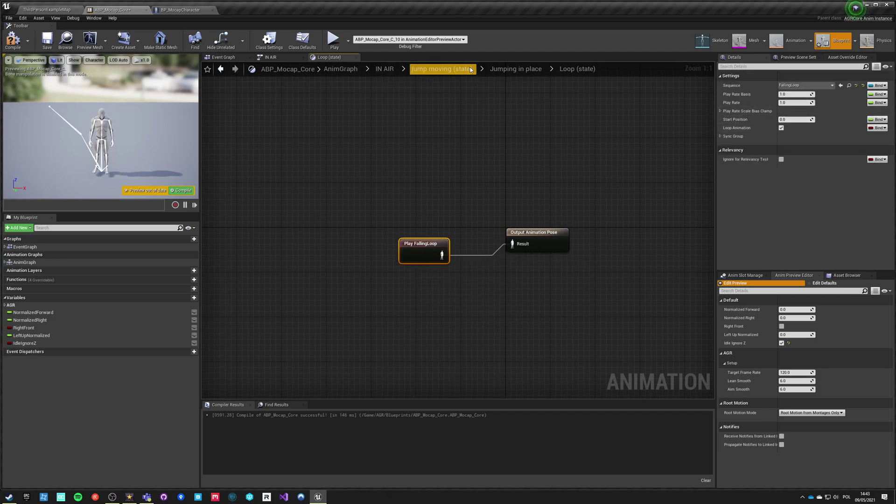
Step: Turn off Loop Animation on the play node in the Start state of "Jumping in place", and compile and save the blueprint
click(515, 69)
double_click(463, 240)
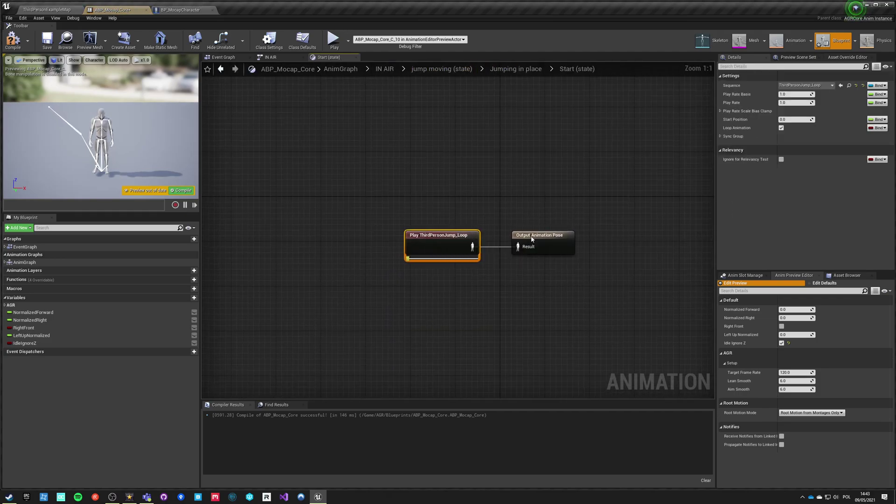
click(688, 136)
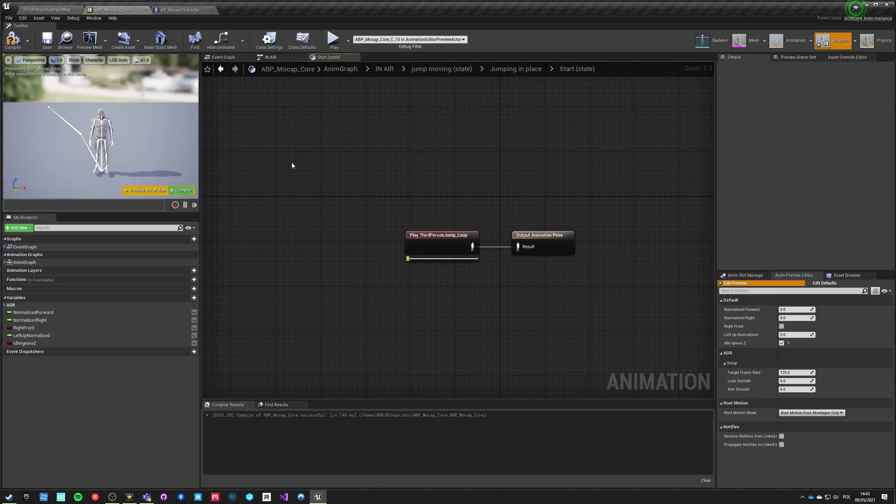
click(45, 41)
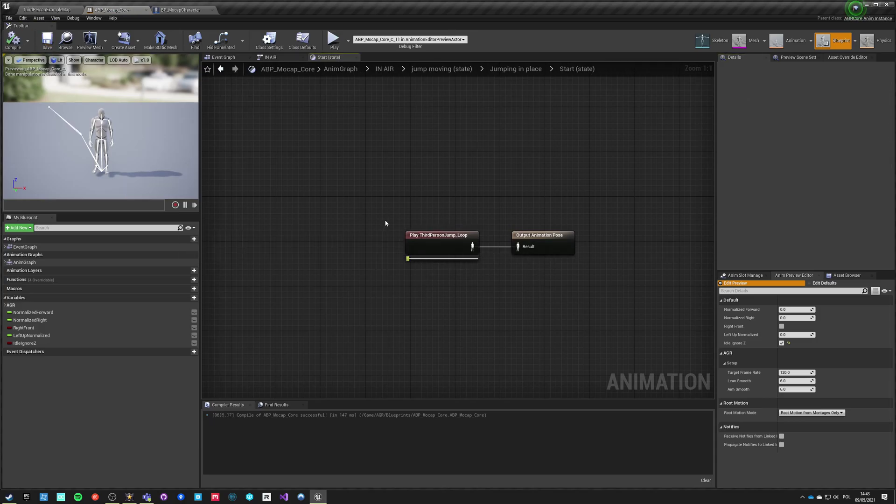
Step: In the level editor, search the InPlace folder for "jump start" and look through the idle, run and walk jump start animations
click(38, 9)
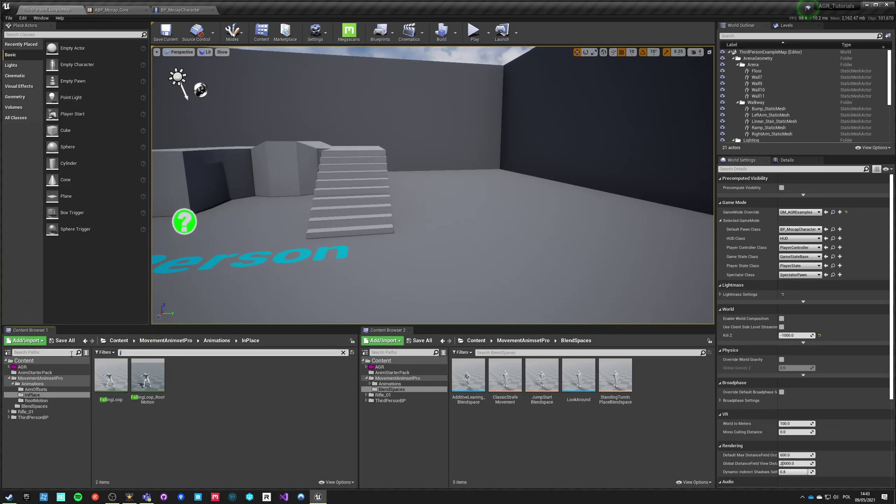
text(jump start)
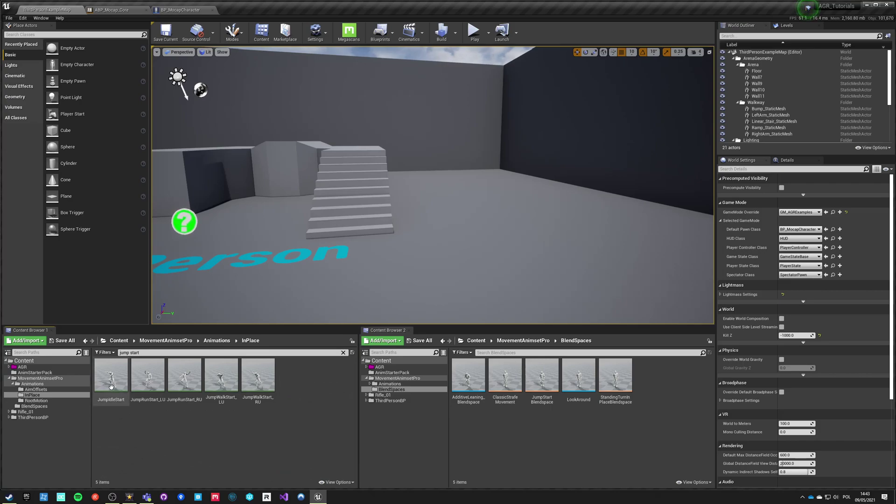
click(111, 386)
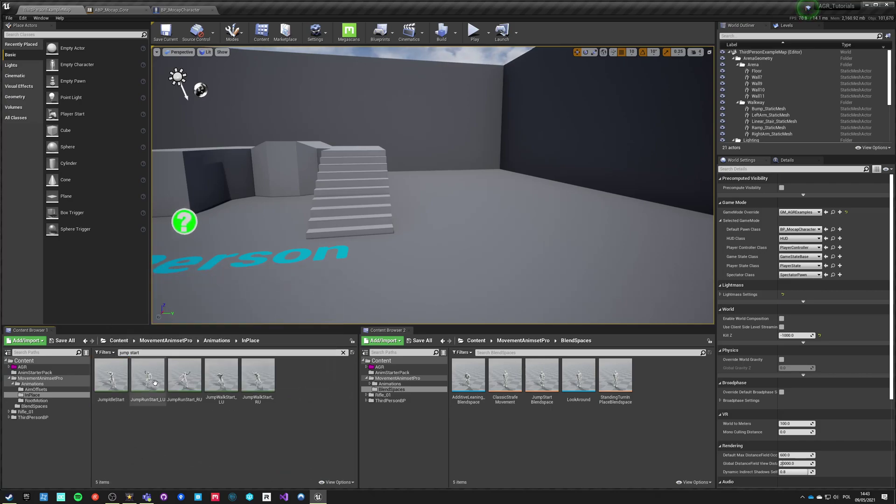
click(154, 383)
click(194, 402)
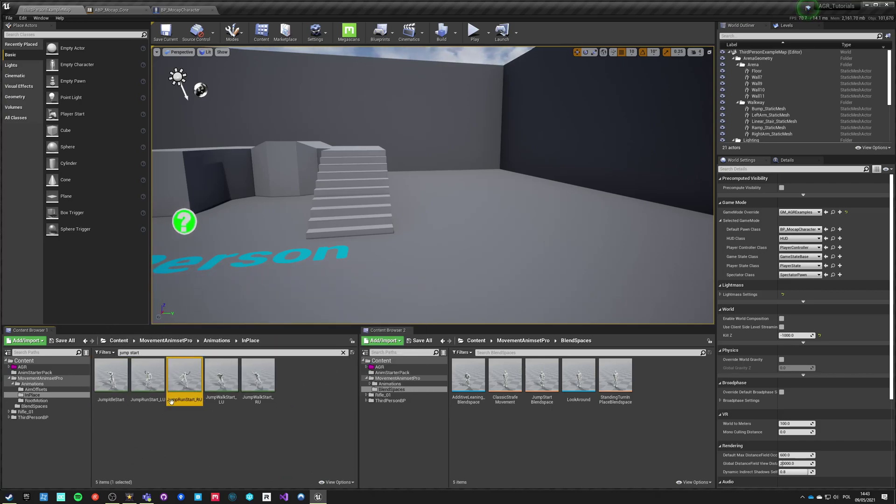
click(258, 379)
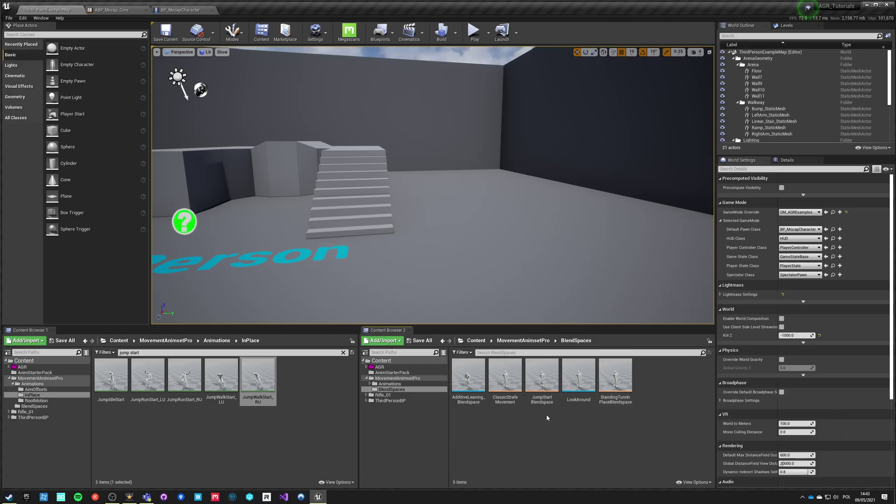
Step: Open JumpStartBlendspace from the BlendSpaces folder and preview it from velocity 180 to 360 at FootLeft? -1
double_click(542, 377)
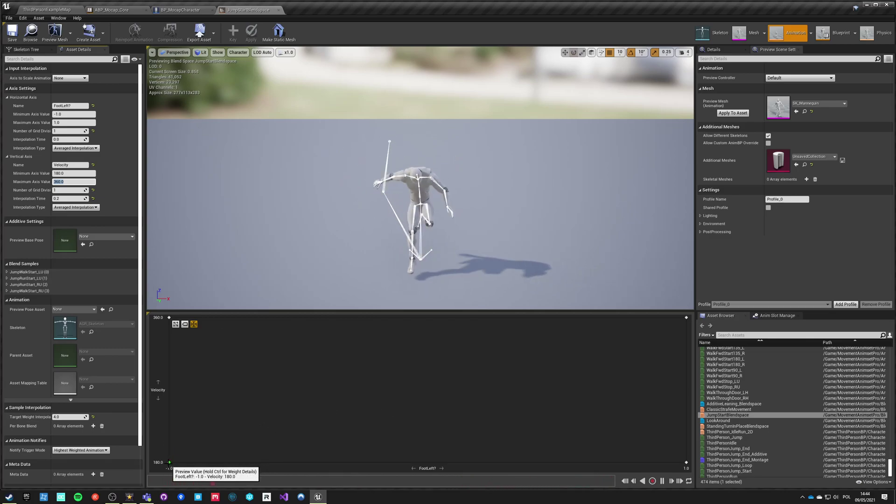
drag(169, 462, 169, 317)
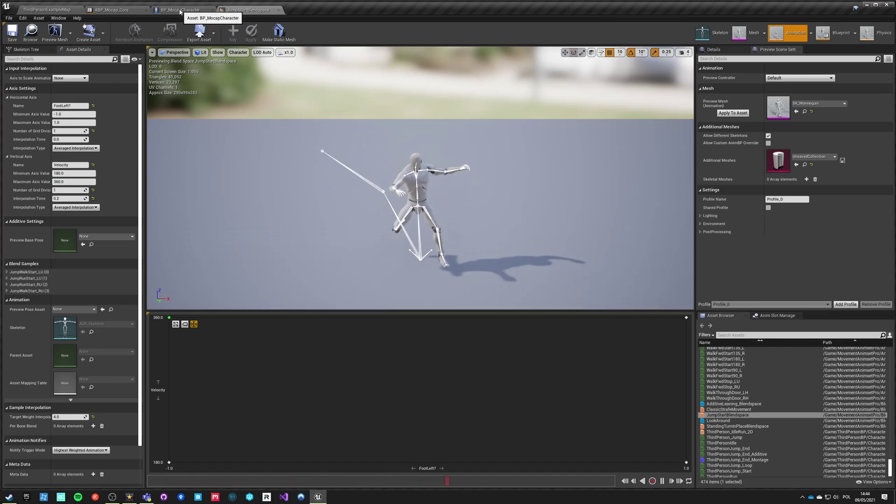
click(182, 10)
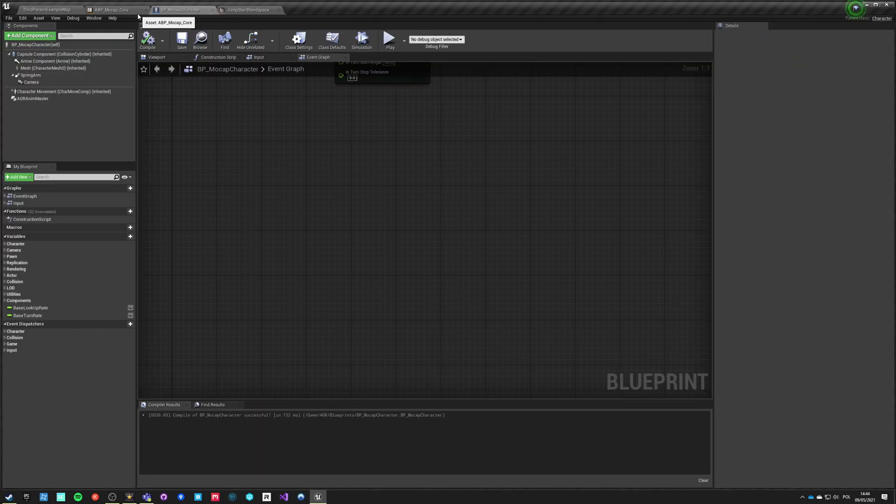
right_drag(280, 179, 337, 216)
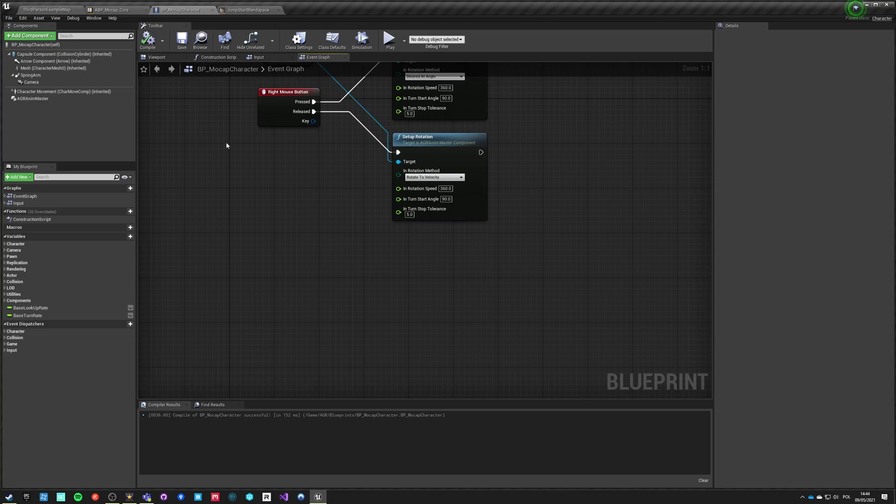
Step: In ABP_Mocap_Core, replace the Start state's ThirdPersonJump_Loop player with a JumpStartBlendspace player connected to the output pose
click(122, 9)
click(416, 249)
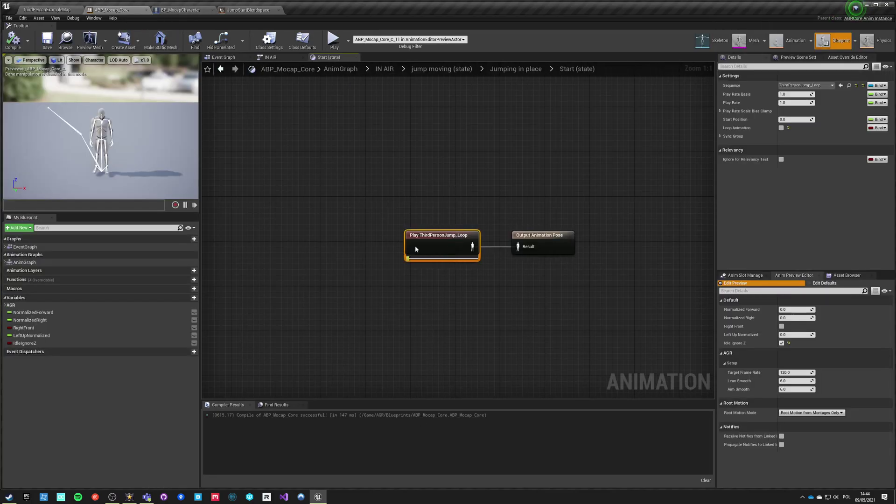
key(Delete)
drag(529, 252, 401, 258)
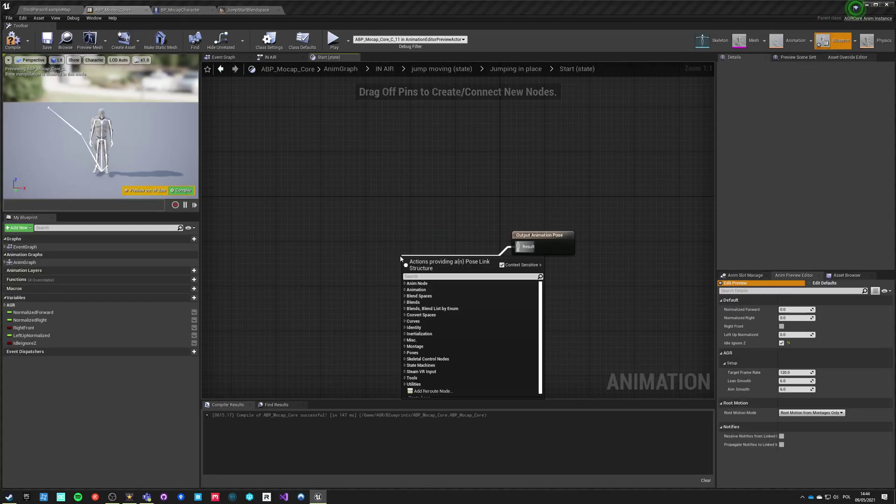
text(jump b)
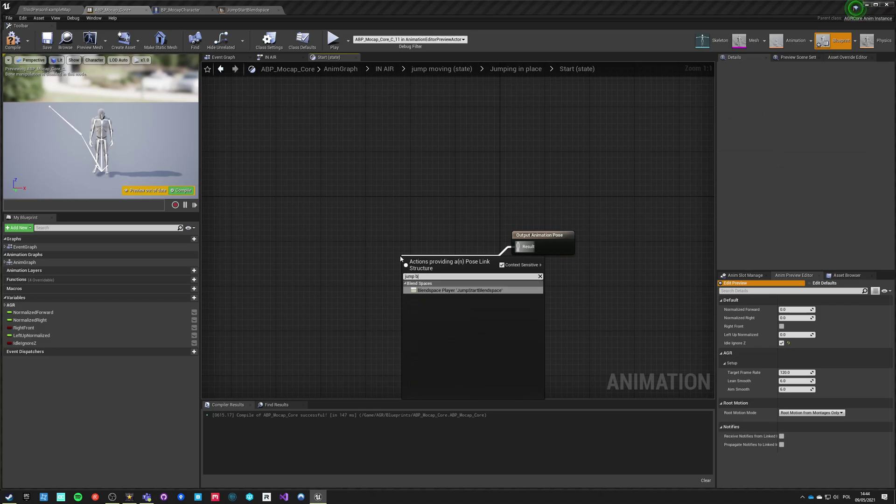
text(lend)
key(Return)
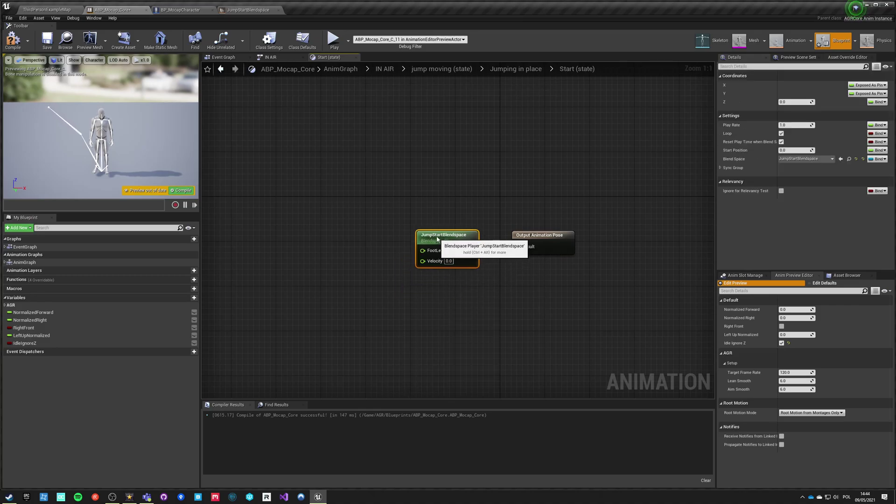
Step: Feed the LeftUpNormalized variable into the FootLeft? input of the JumpStartBlendspace node
click(346, 280)
drag(46, 335, 359, 305)
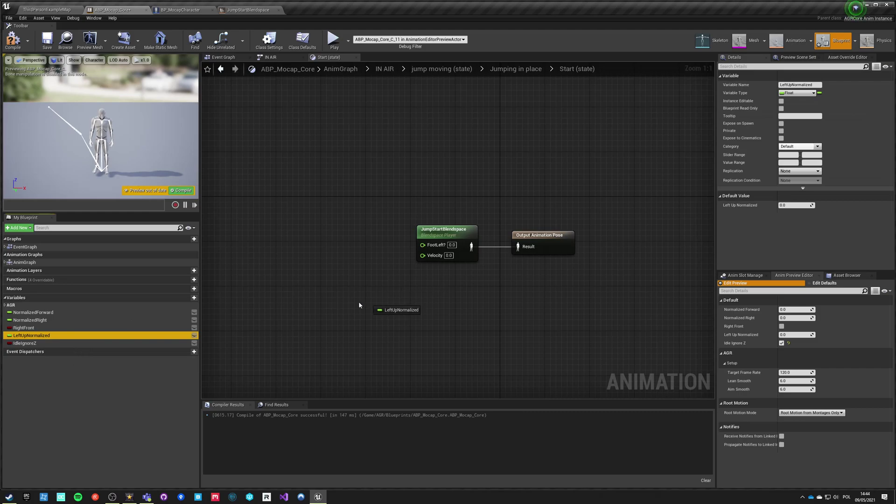
drag(428, 249, 428, 248)
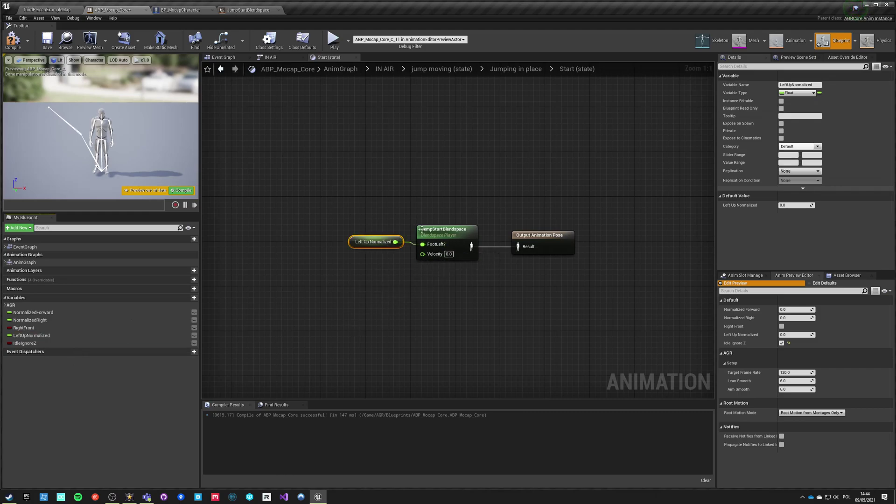
Step: Feed the ForwardVelocity variable into the Velocity input of the JumpStartBlendspace node
click(345, 313)
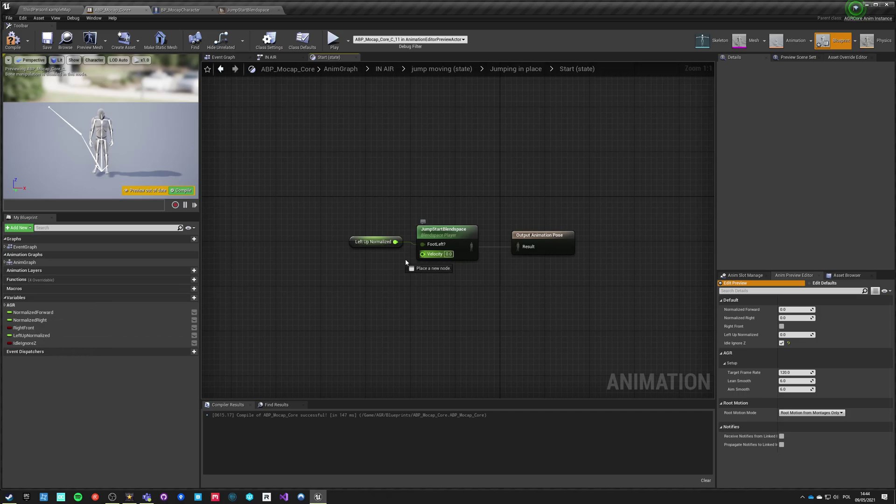
drag(405, 261, 340, 286)
text(forwar)
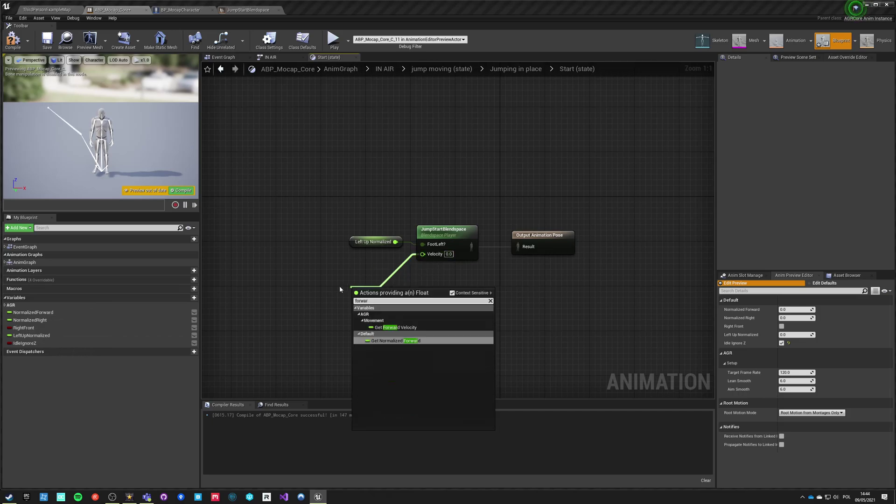
key(Up)
key(Return)
Step: Look through the inherited AGR variable categories Runtime, Rotation and Movement to see where ForwardVelocity is defined
click(6, 305)
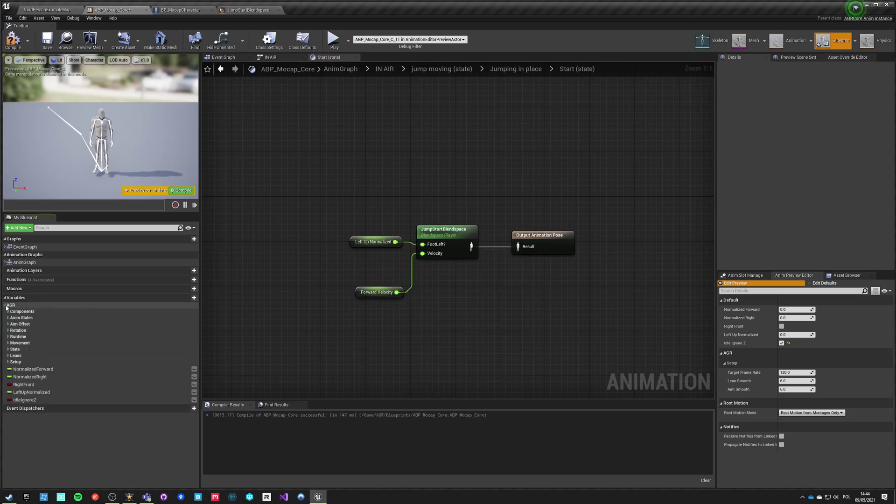
click(7, 337)
click(8, 331)
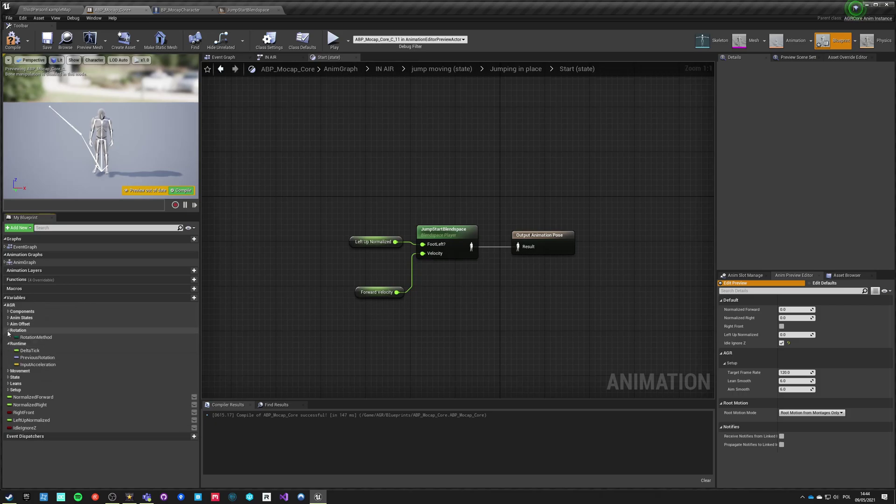
click(8, 331)
click(8, 336)
click(8, 343)
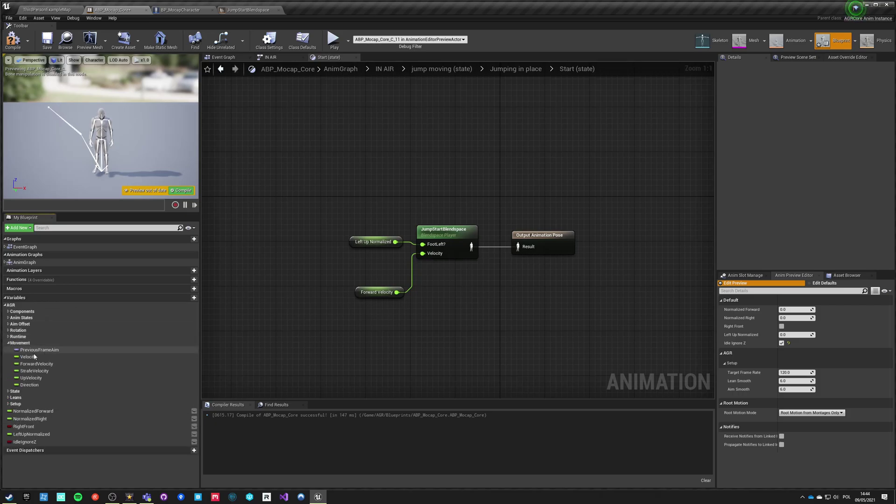
Step: Place the Forward Velocity node directly below Left Up Normalized and compile ABP_Mocap_Core
drag(376, 292, 376, 270)
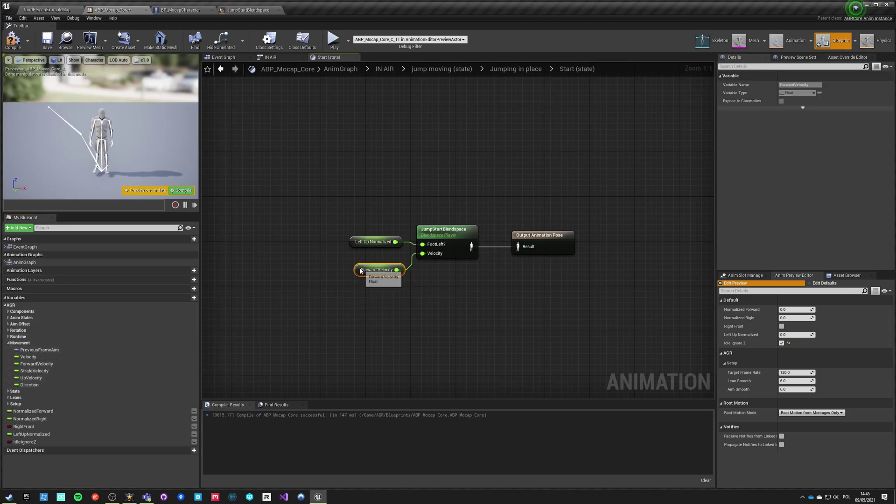
click(381, 318)
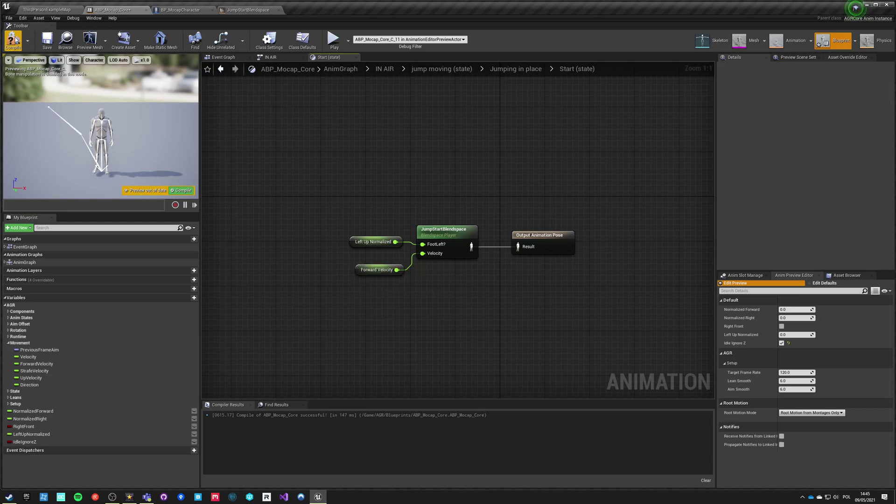
key(F7)
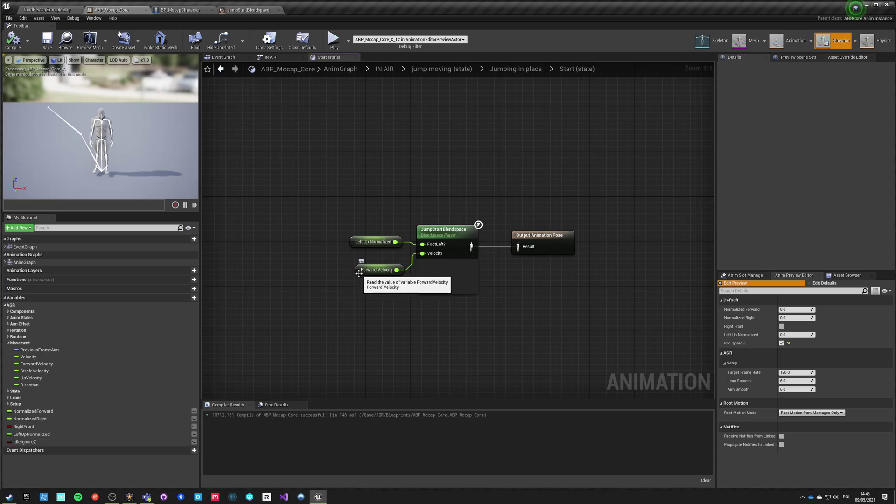
double_click(444, 235)
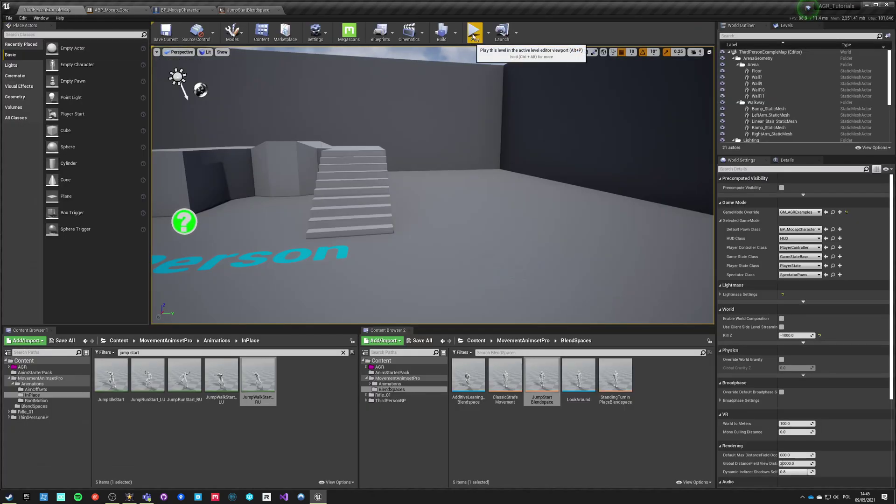
Step: Play ThirdPersonExampleMap from the level editor and test jumping with the mocap character in place and while moving
click(474, 33)
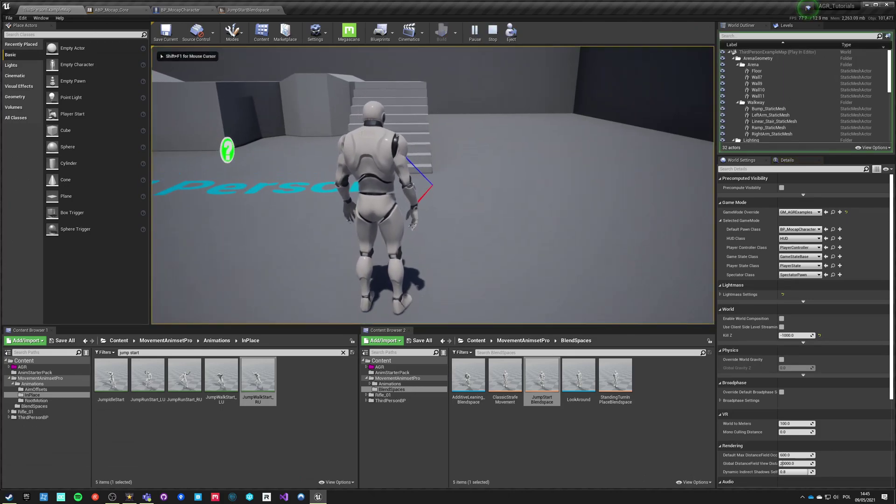
key(space)
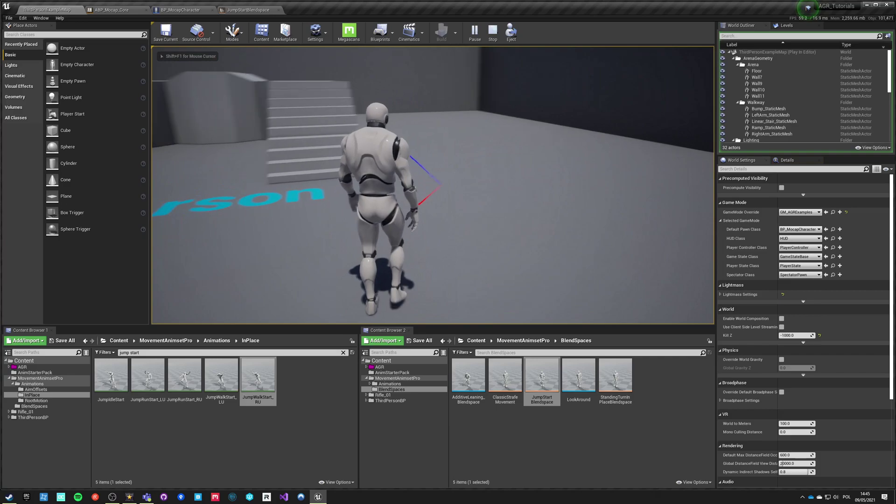
key(w)
key(space)
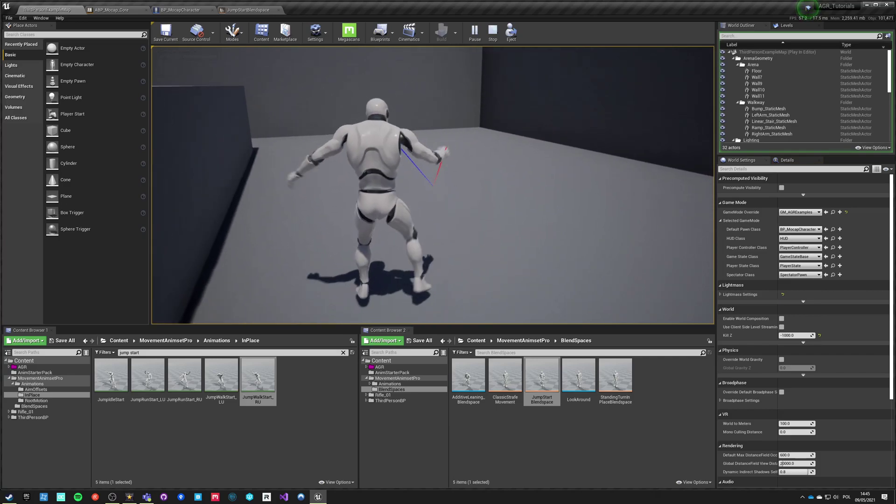
key(a)
key(w)
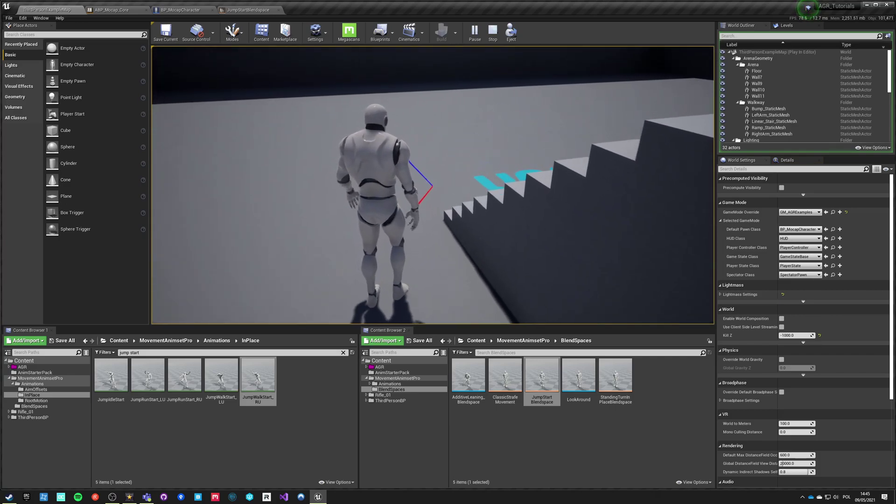
key(space)
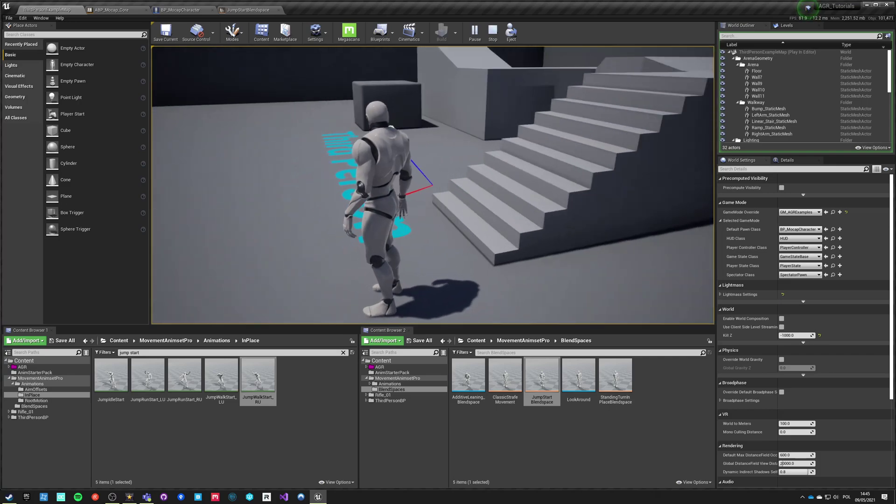
key(w)
key(space)
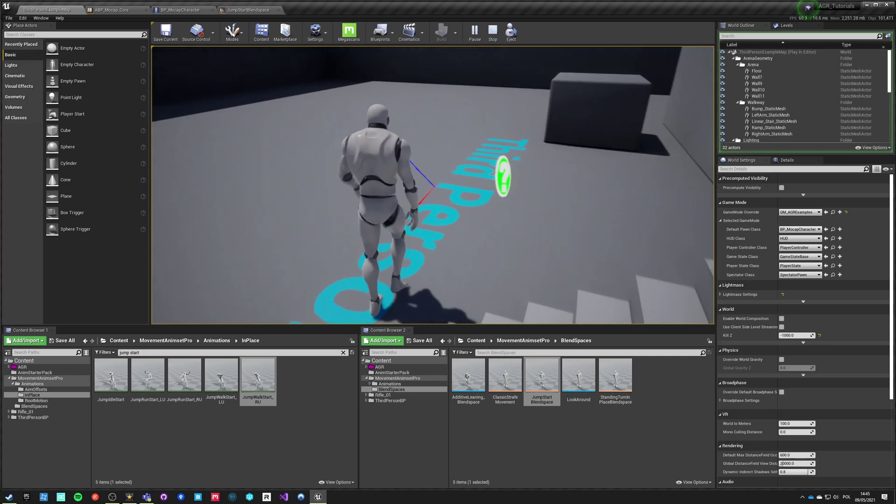
key(w)
key(space)
key(w)
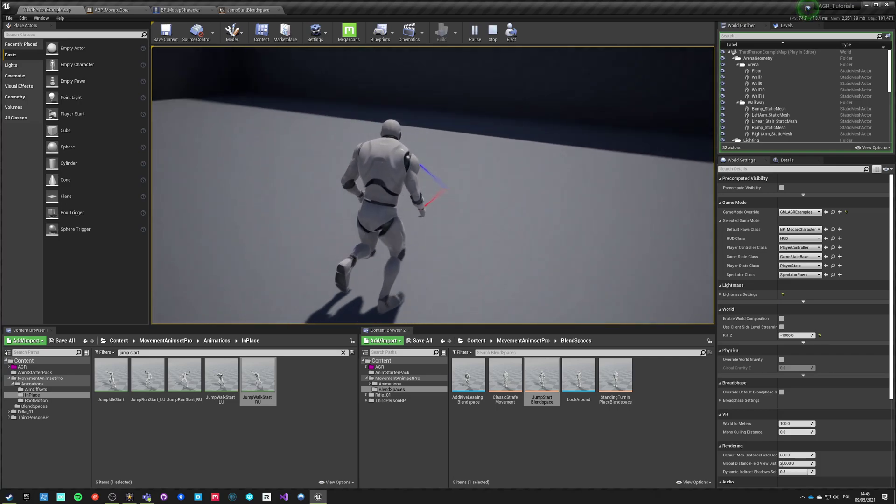
key(w)
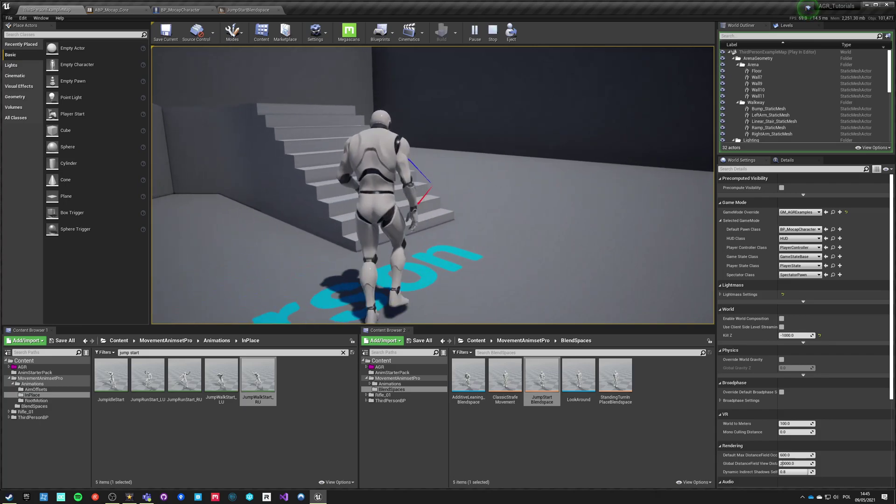
Step: Continue the play test in fullscreen, running up the stairs, along the walkway and off the raised ramp, and stop playing
key(F11)
key(w)
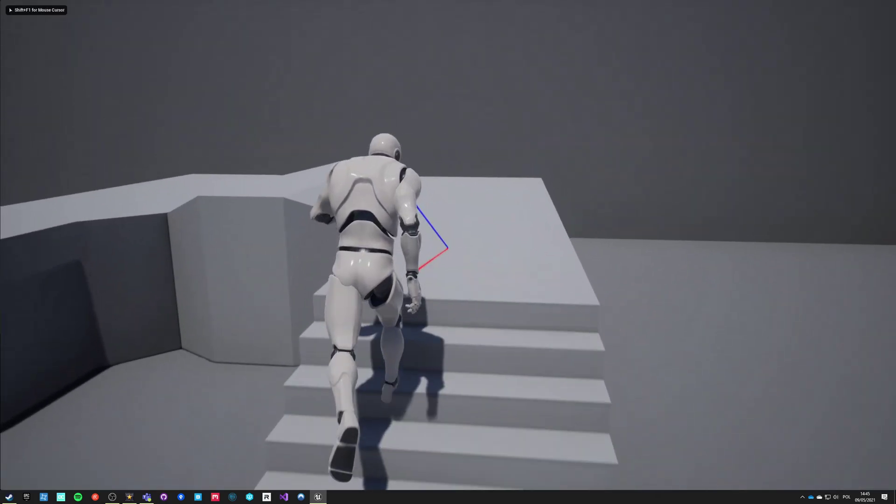
key(w)
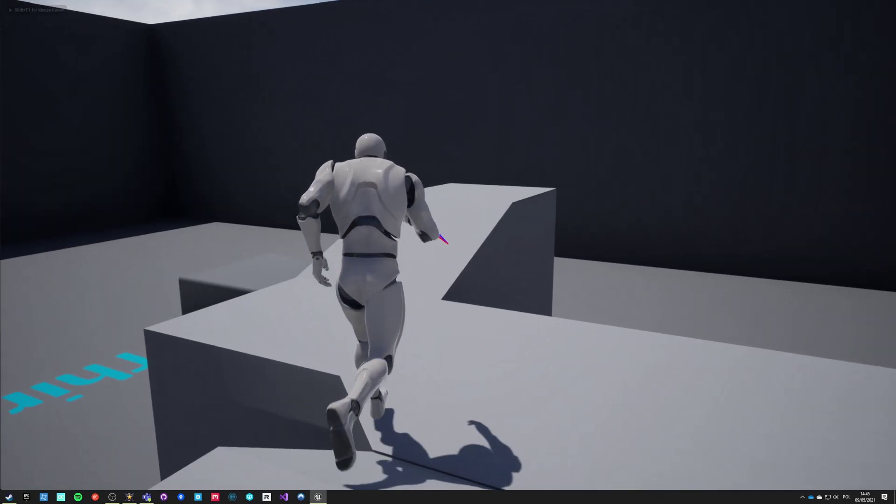
key(w)
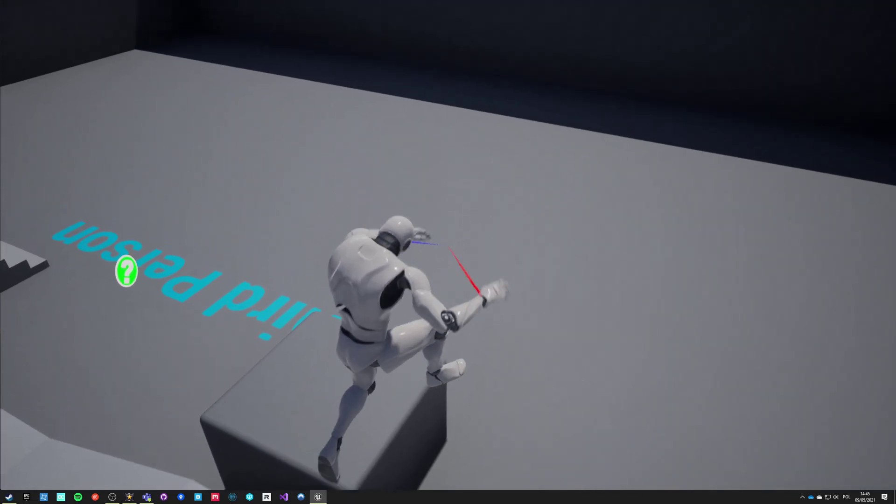
key(w)
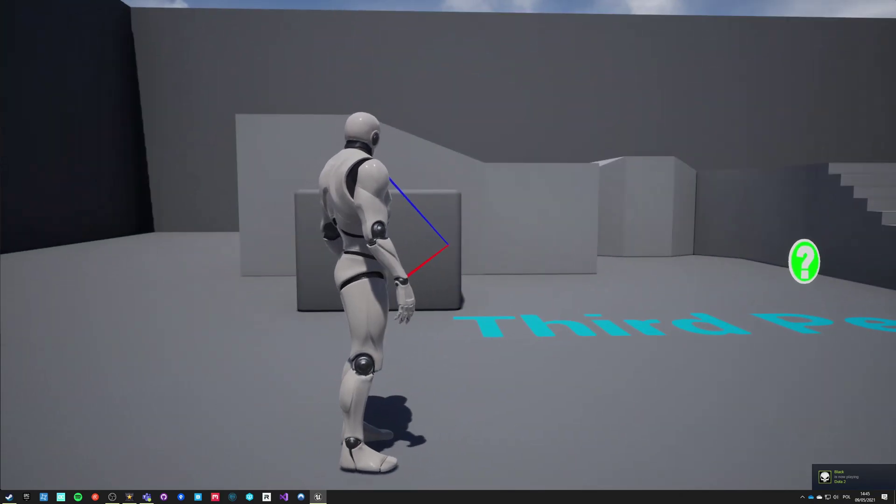
key(Escape)
Step: Duplicate the staircase twice, placing one copy on the high end of the ramp and stacking the second above it
mouse_move(476, 245)
right_down()
mouse_move(569, 187)
mouse_move(607, 187)
mouse_move(495, 247)
mouse_move(476, 246)
right_up()
key(d)
key(s)
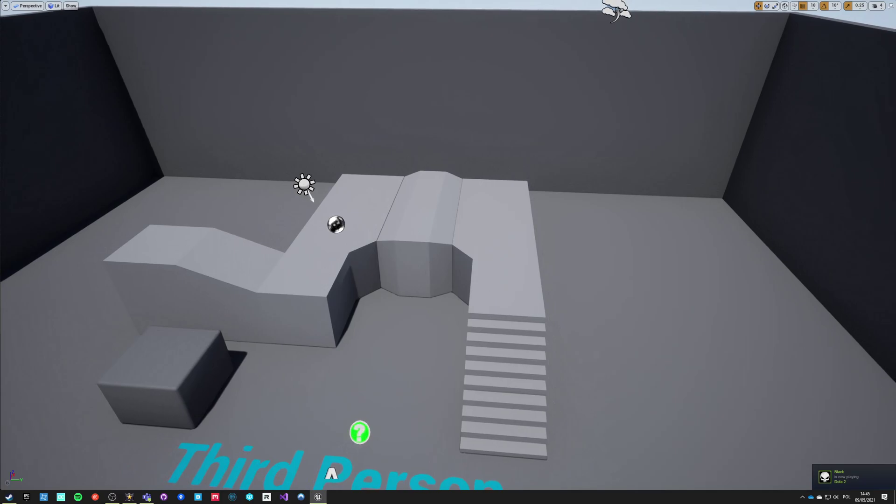
click(465, 446)
alt+drag(461, 438, 141, 208)
drag(179, 234, 179, 104)
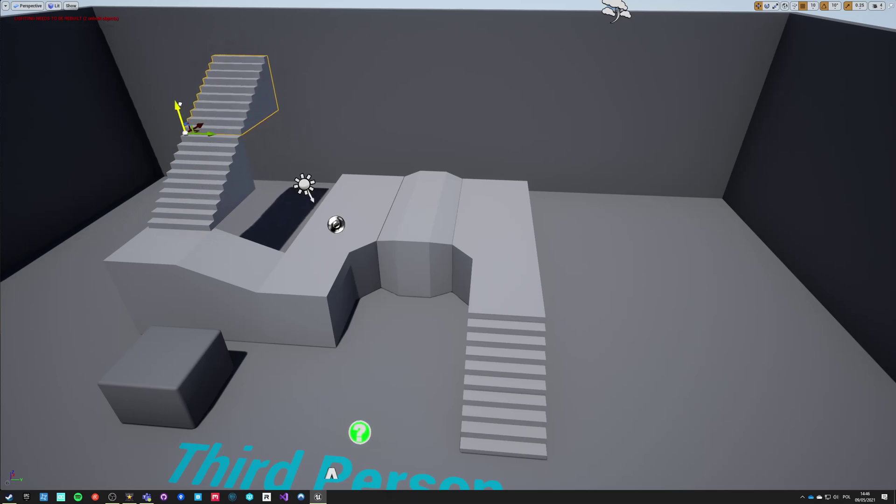
Step: Add a third staircase copy that continues the flight up to the top of the arena wall
key(d)
right_drag(202, 134, 93, 100)
alt+drag(298, 265, 391, 163)
right_drag(391, 163, 391, 163)
right_drag(196, 250, 196, 250)
Step: Duplicate the ramp, rotate the copy to 90° about Z and place it at 990, -720, 780 as a platform atop the stairs
click(180, 319)
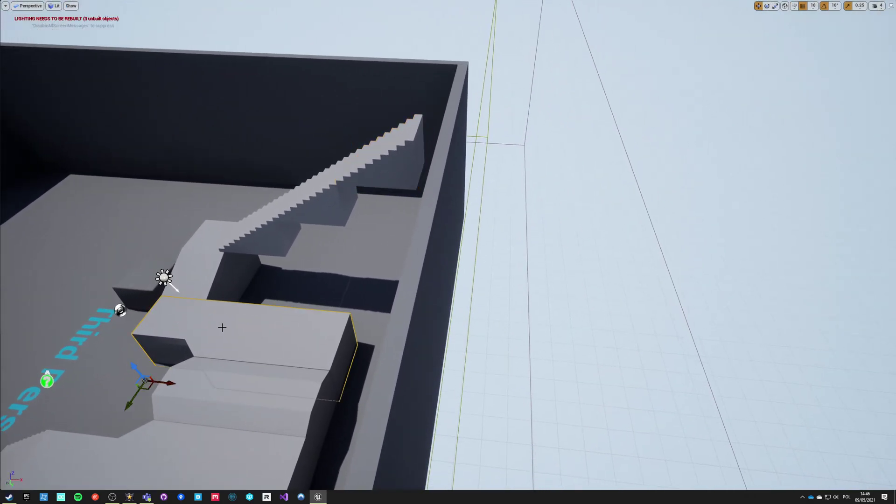
click(208, 259)
right_drag(208, 259, 207, 259)
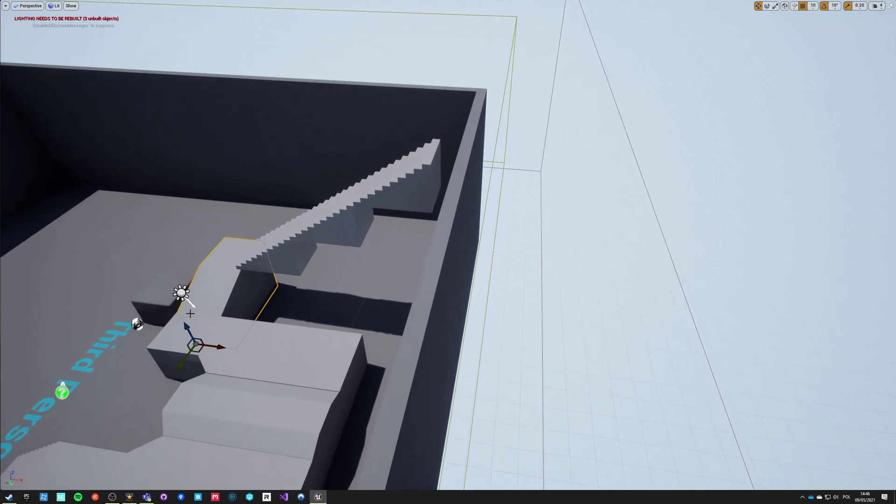
drag(187, 325, 202, 263)
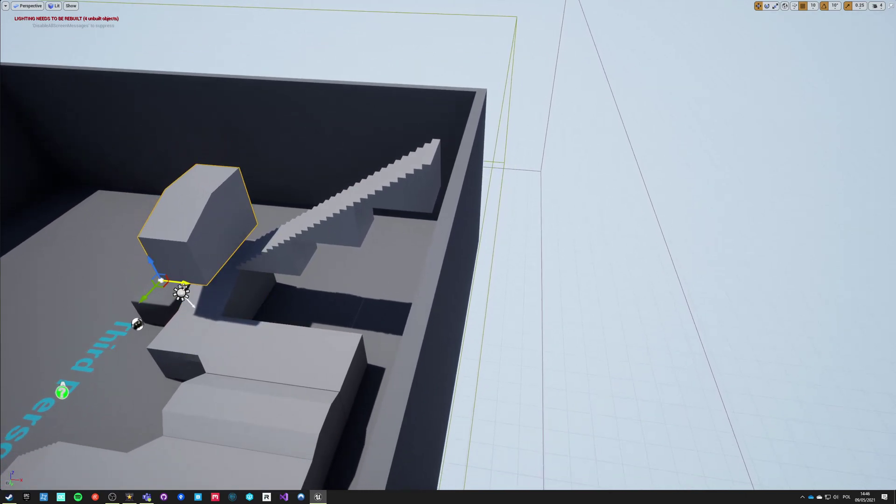
drag(165, 298, 449, 159)
key(w)
right_drag(399, 163, 537, 107)
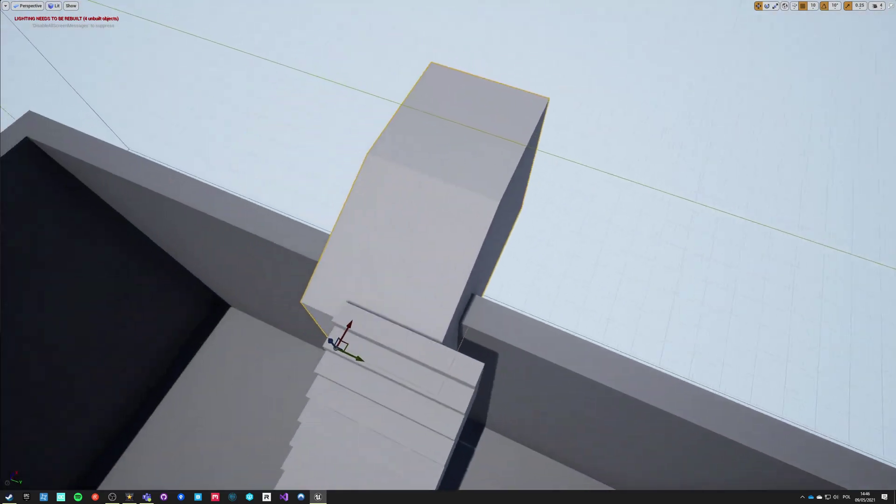
drag(363, 342, 364, 322)
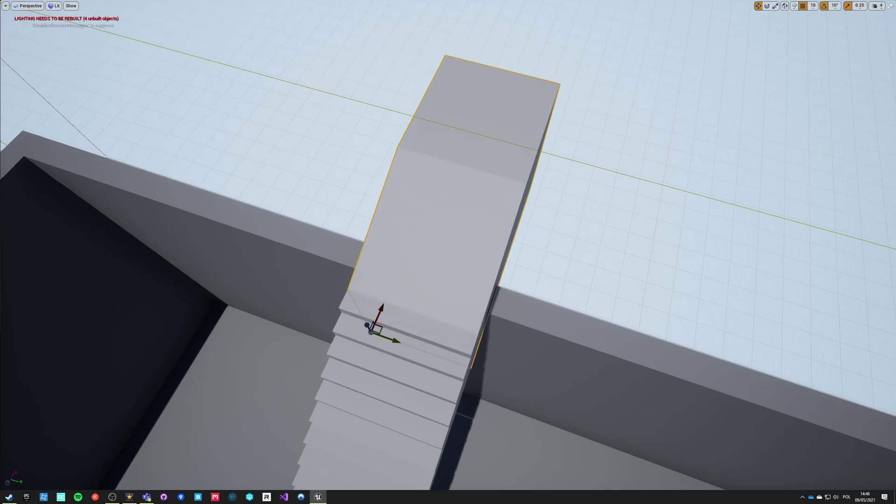
right_drag(367, 323, 296, 296)
key(s)
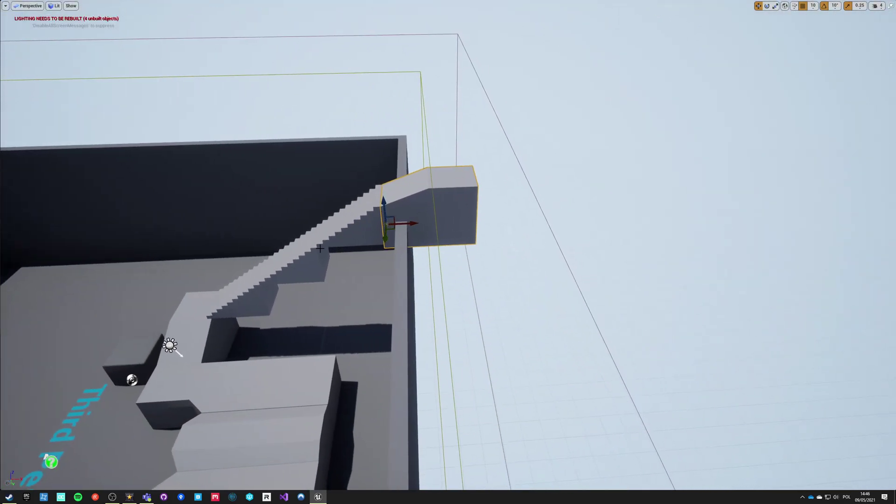
Step: Return from fullscreen to the editor layout and set the world's Kill Z to -1048575
key(F11)
click(789, 160)
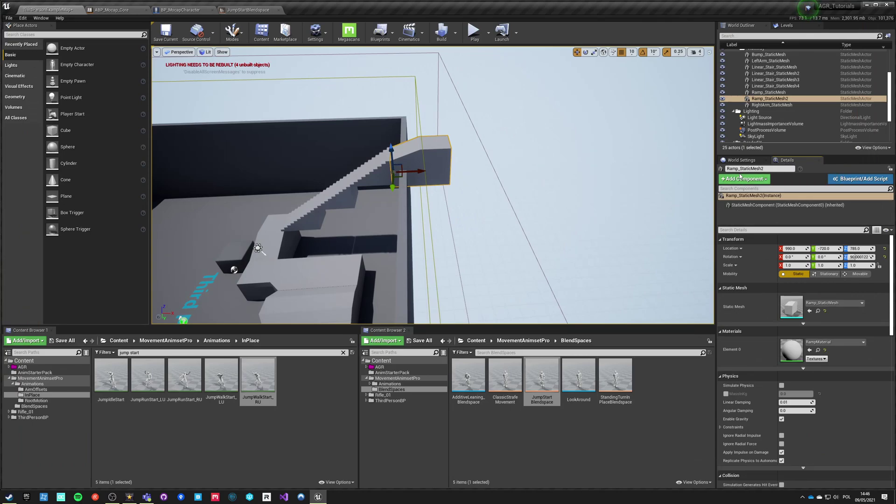
drag(742, 160, 794, 160)
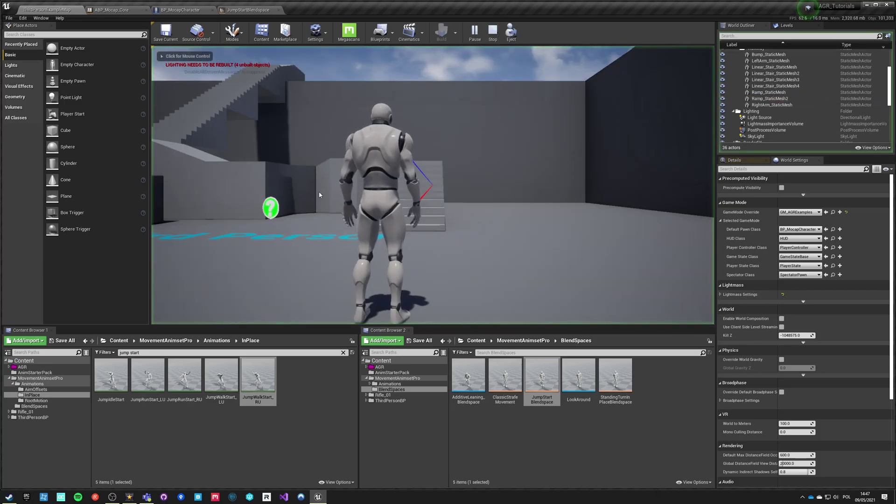
Step: Play the level in fullscreen, run the character up the new stairs and jump off the platform to test a long fall
click(318, 191)
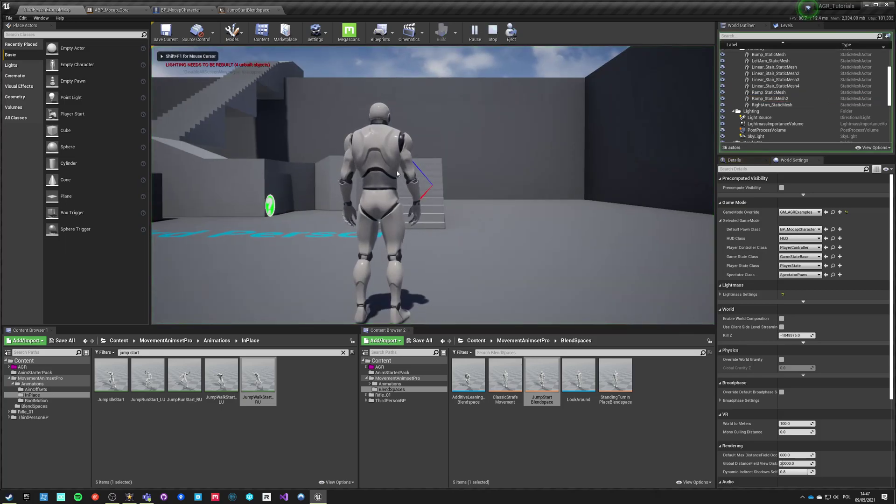
key(F11)
key(w)
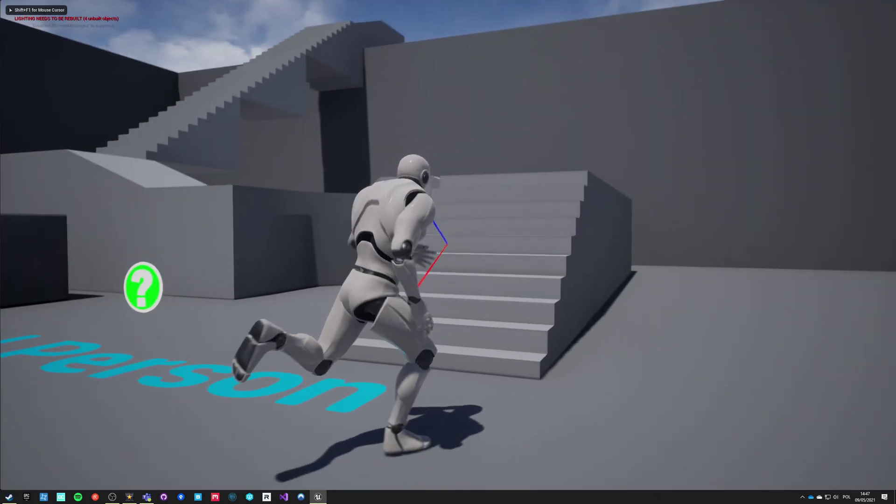
key(w)
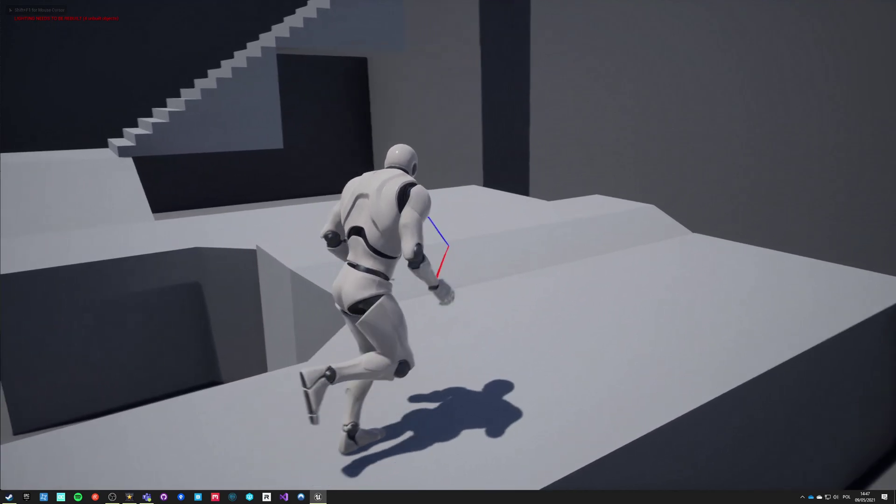
key(w)
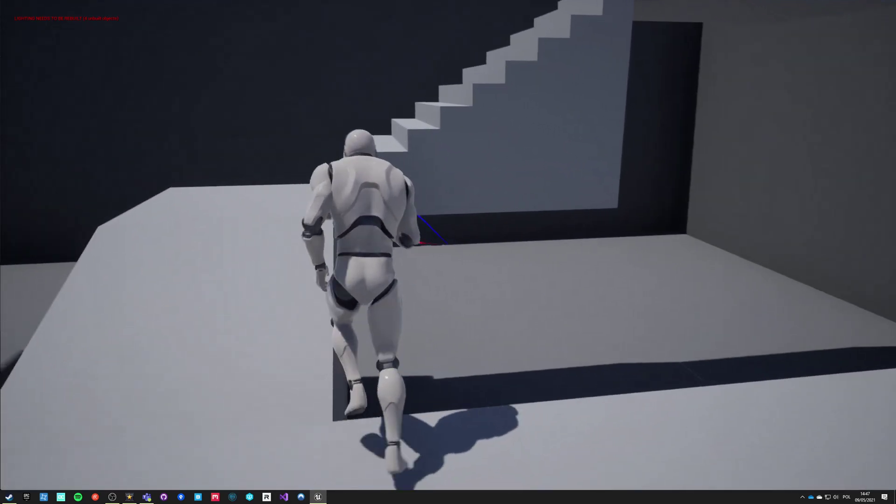
key(w)
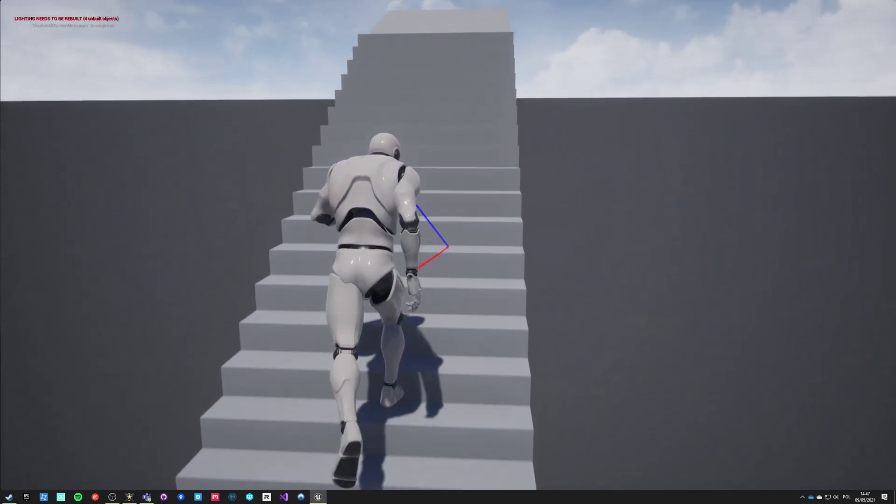
key(w)
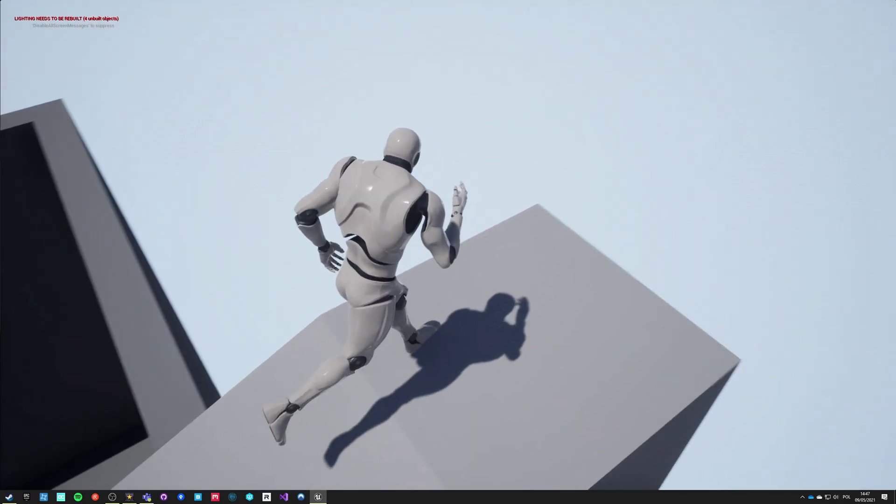
key(w)
key(space)
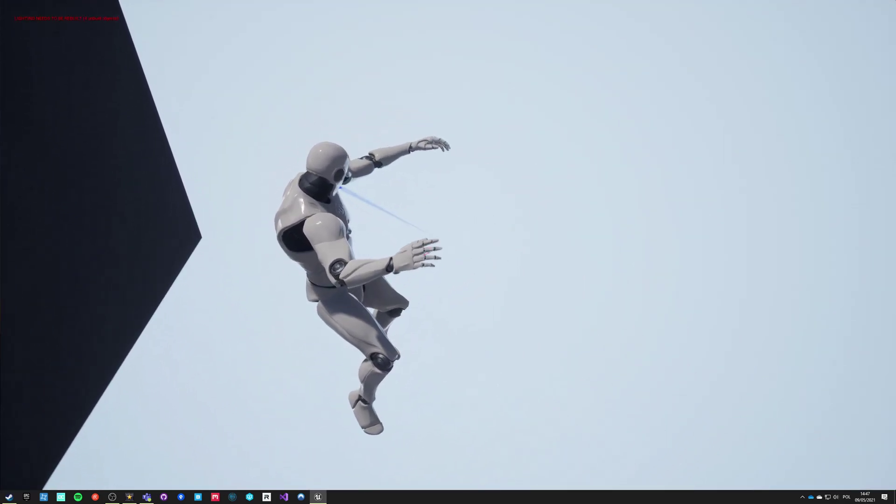